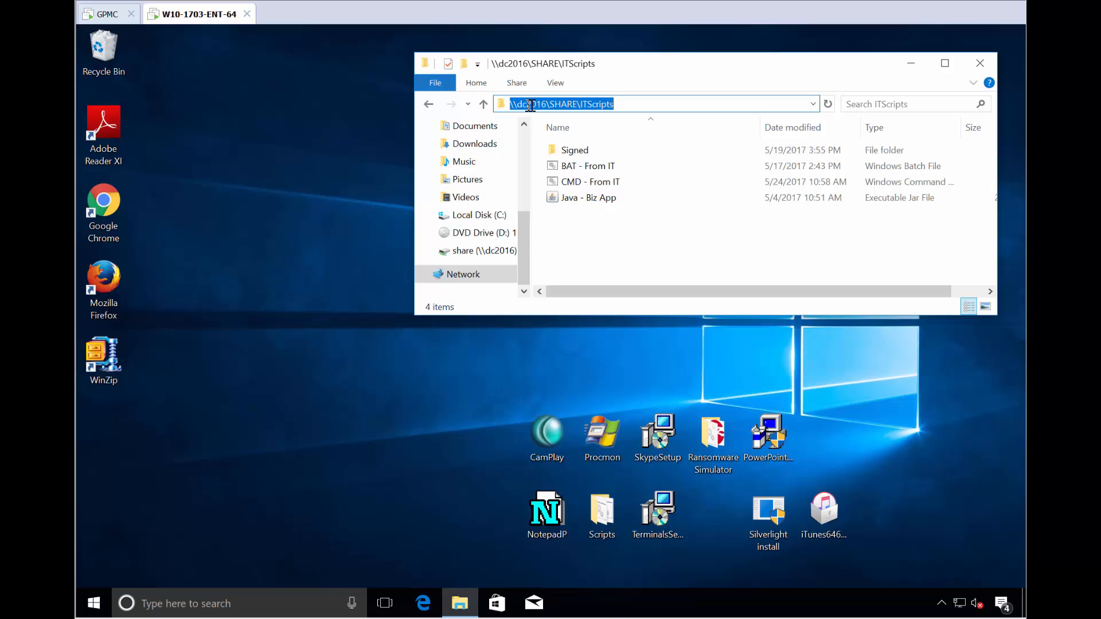
Run the "BAT - From IT" batch file from the ITScripts share and advance past its first pauses.
{"action": "double_click", "coordinate": [586, 166]}
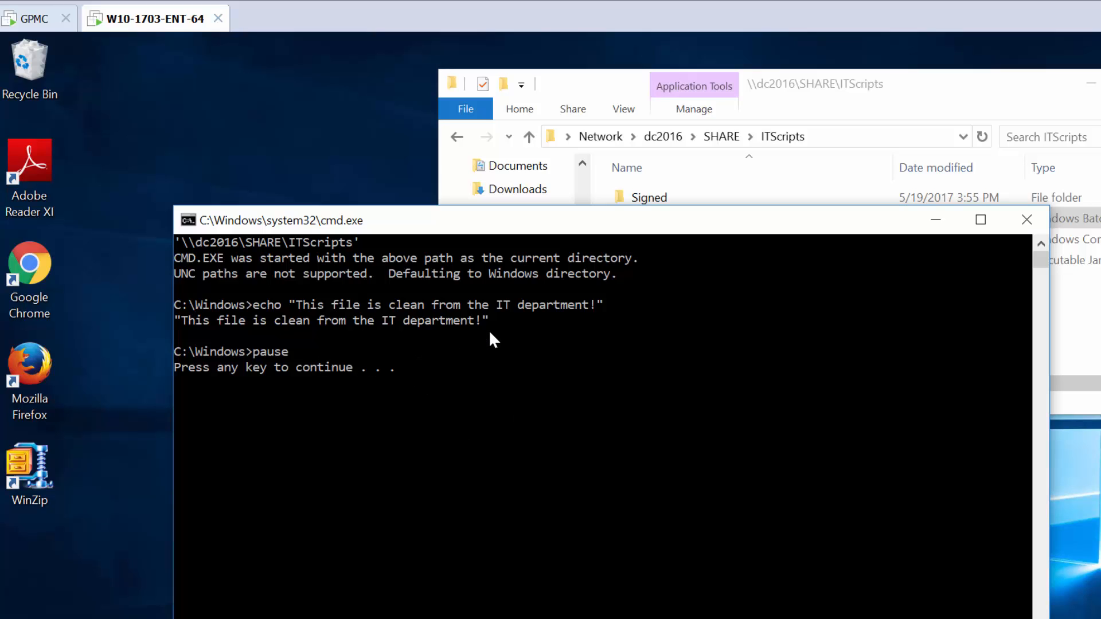
{"action": "key", "text": "space"}
{"action": "key", "text": "space"}
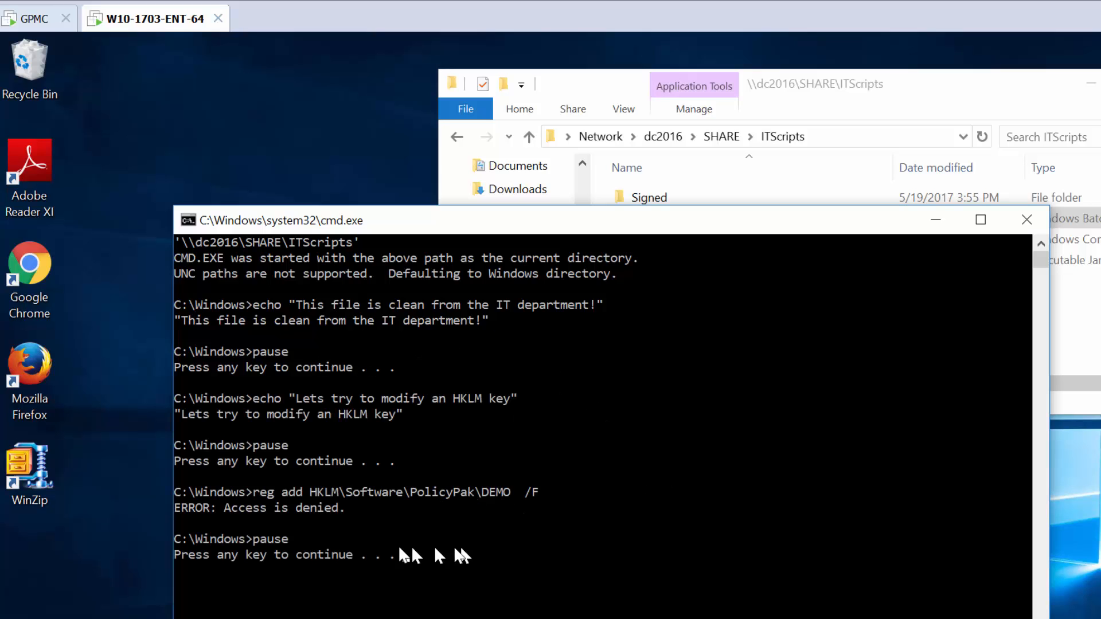
Step through the remaining script pauses, highlighting each reg add HKLM\Software\PolicyPak\DEMO command, until the script ends.
{"action": "left_click_drag", "start_coordinate": [304, 492], "coordinate": [440, 491]}
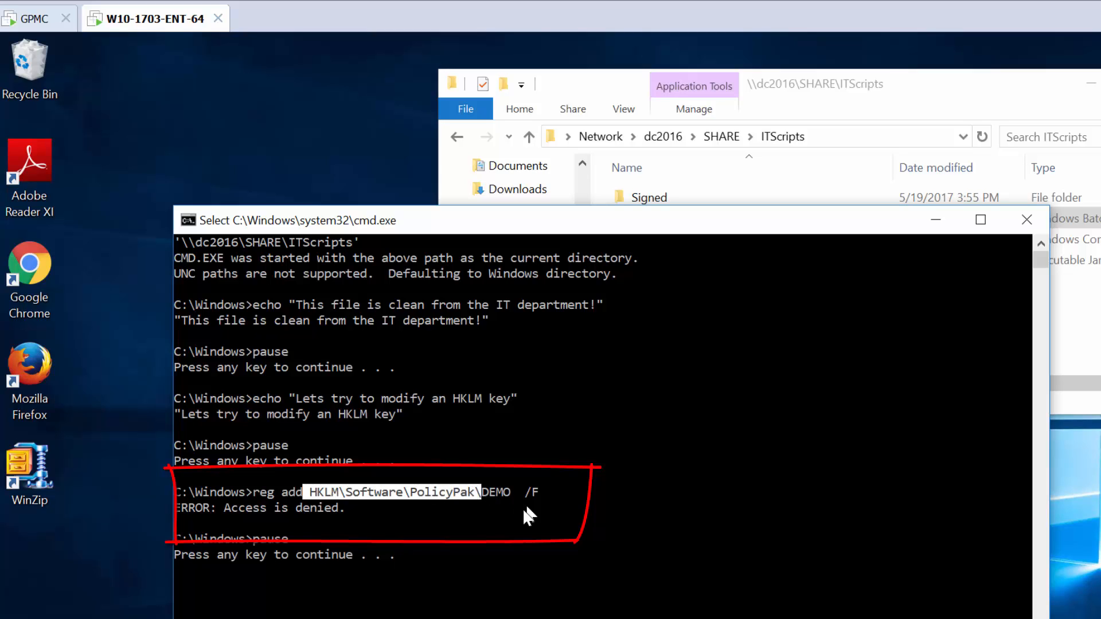
{"action": "key", "text": "space"}
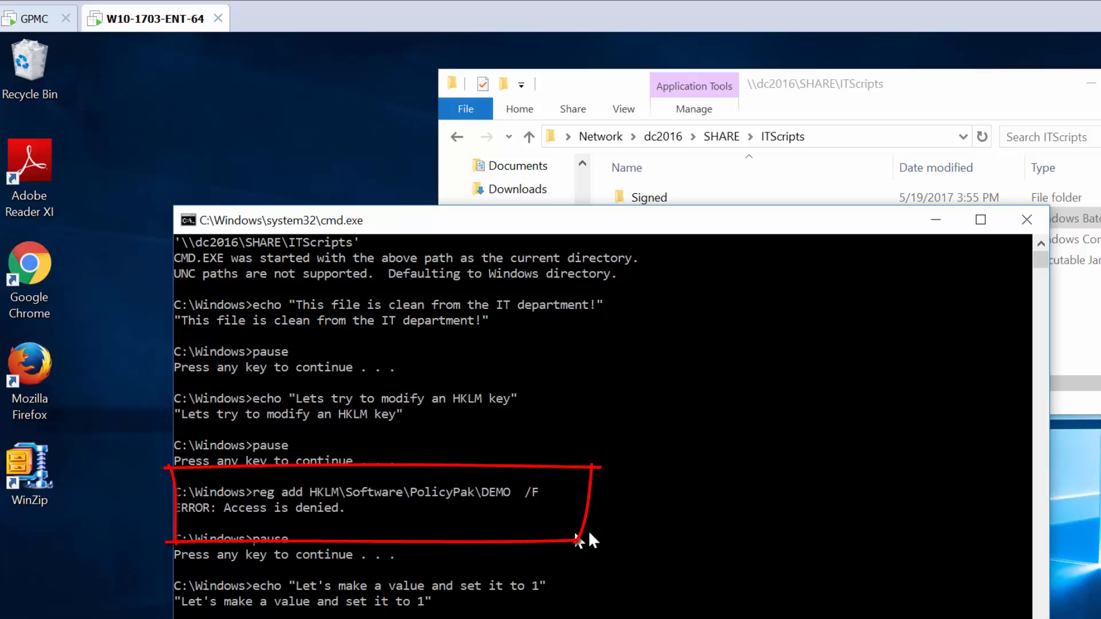
{"action": "key", "text": "space"}
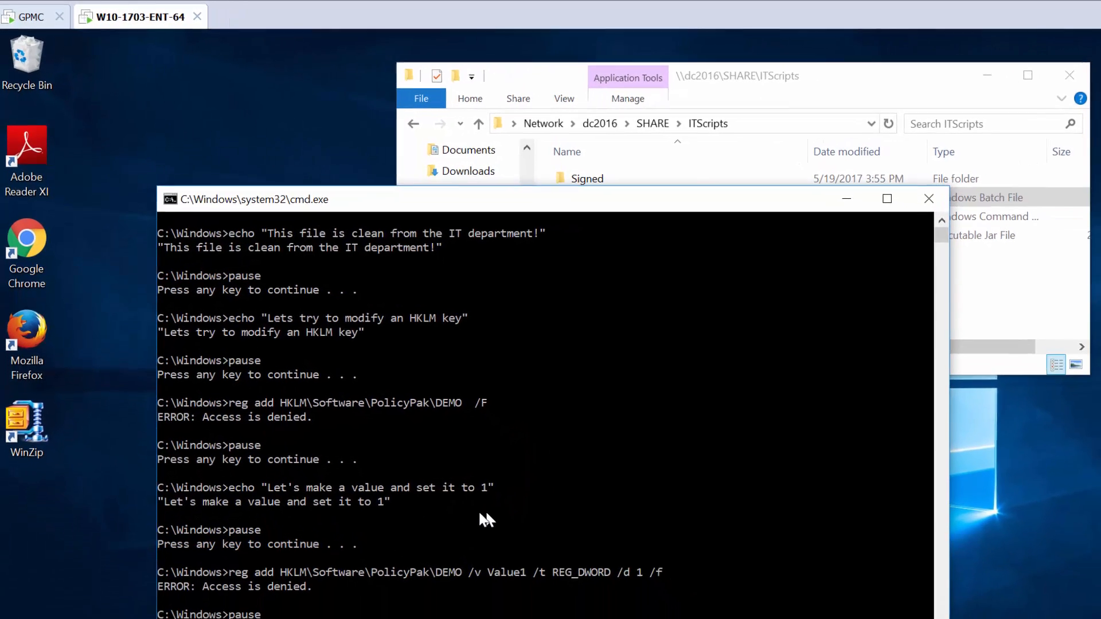
{"action": "key", "text": "space"}
{"action": "key", "text": "space"}
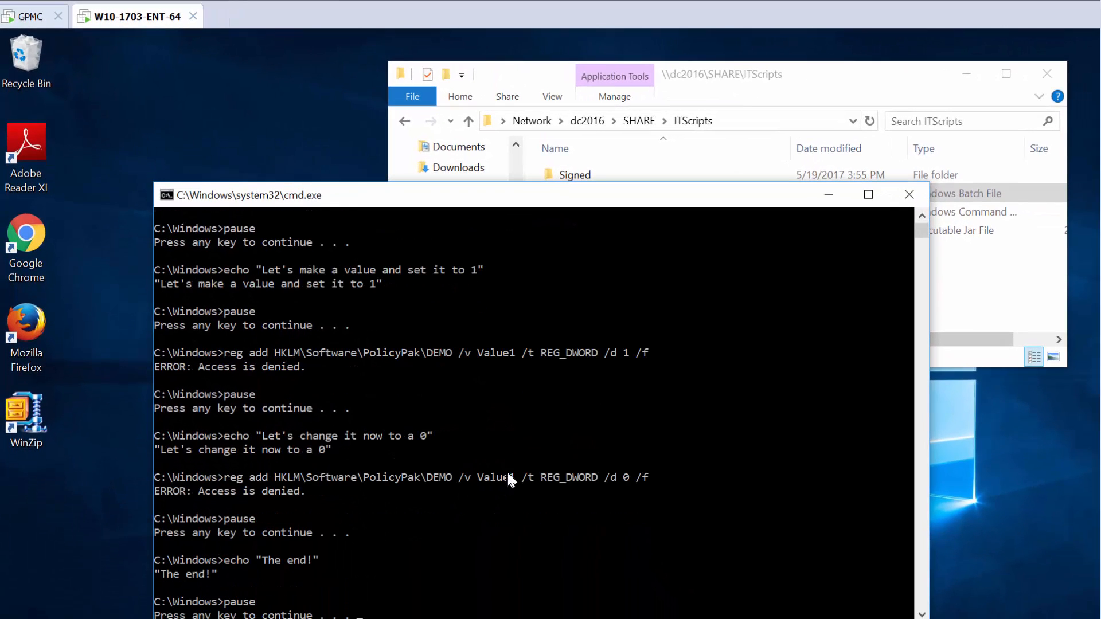
{"action": "left_click_drag", "start_coordinate": [221, 479], "coordinate": [283, 488]}
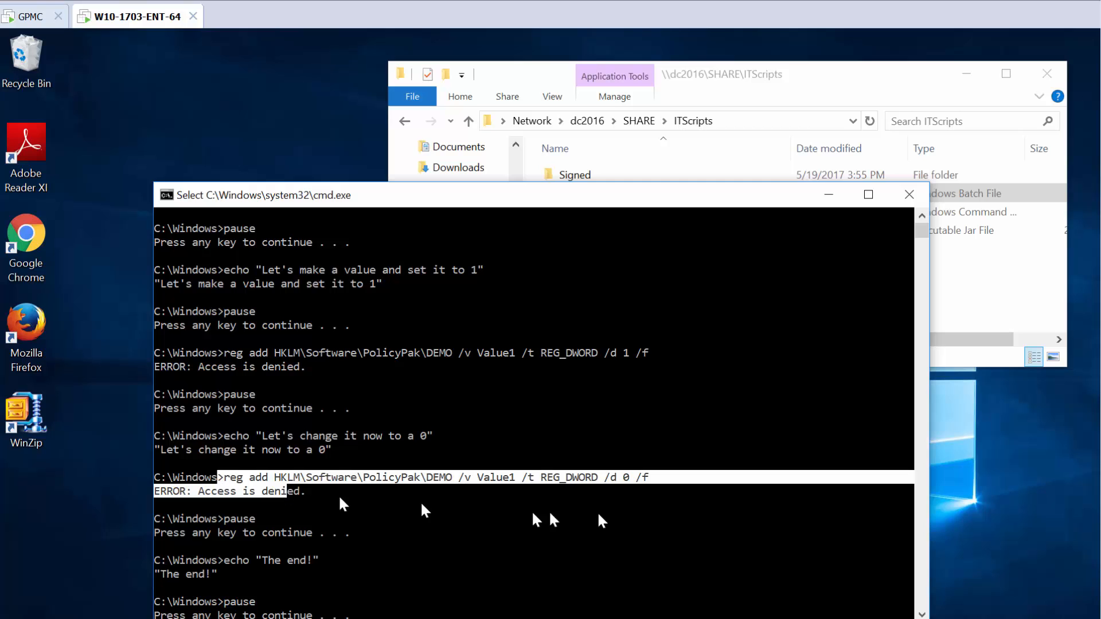
{"action": "key", "text": "space"}
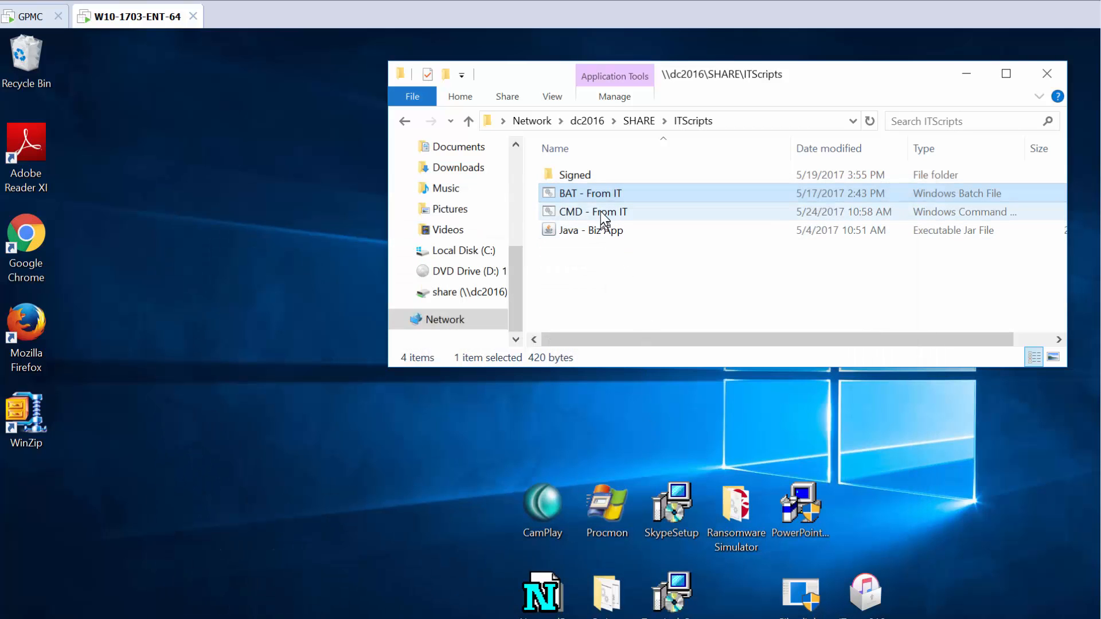
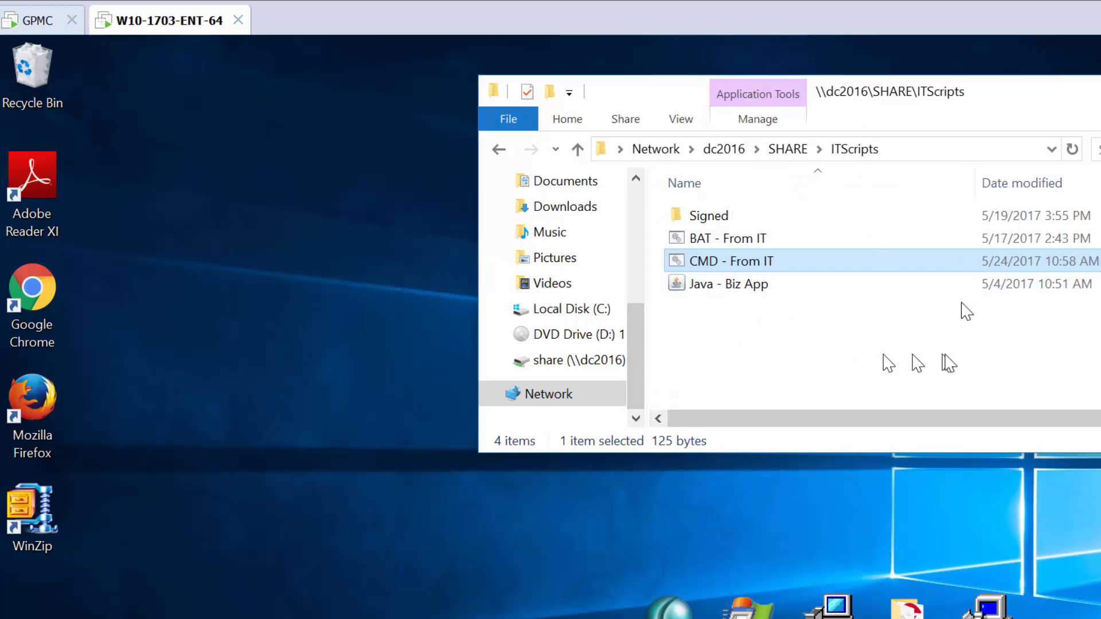
Create a new GPO named "PPLPM Scripts and Java demo" and link it to the East Sales Users OU.
{"action": "left_click", "coordinate": [39, 20]}
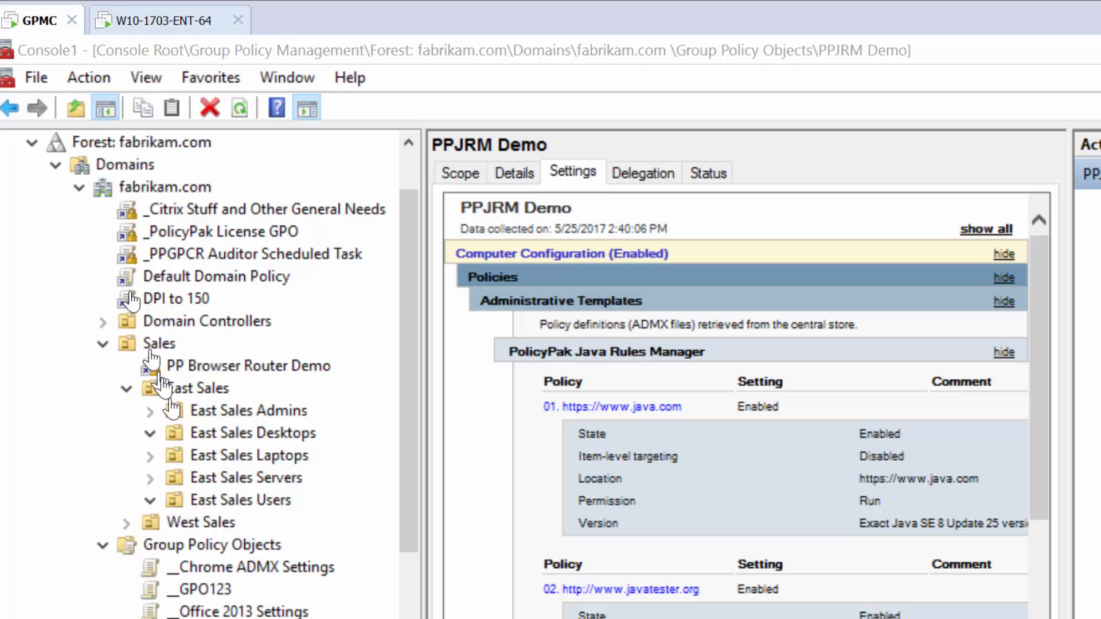
{"action": "right_click", "coordinate": [267, 508]}
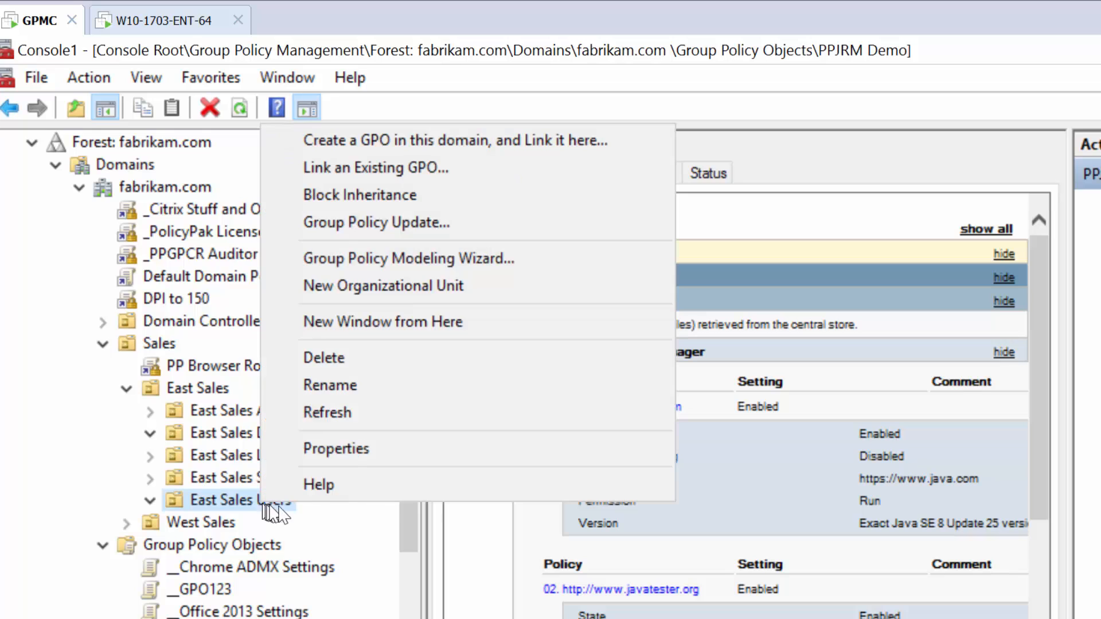
{"action": "left_click", "coordinate": [321, 140]}
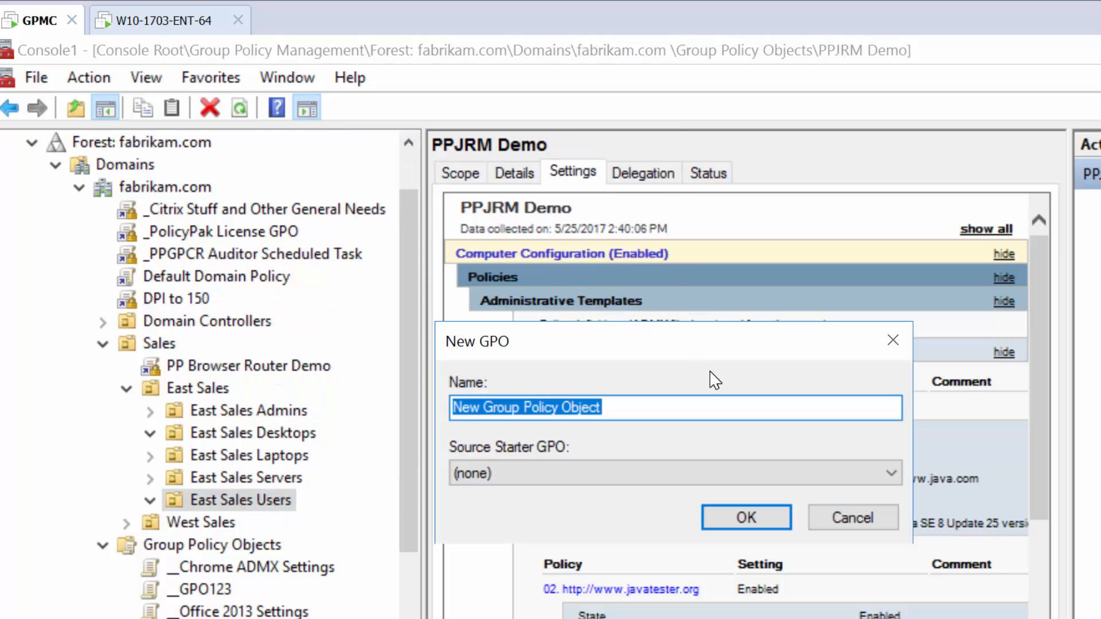
{"action": "type", "text": "PPLPM"}
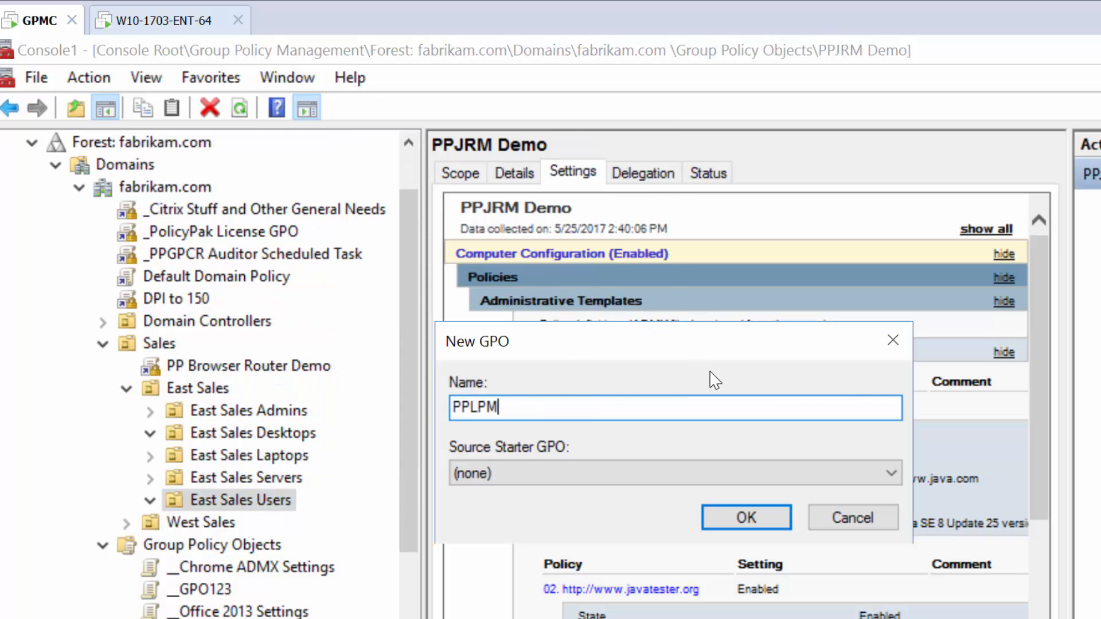
{"action": "type", "text": " Scripts and Java demo"}
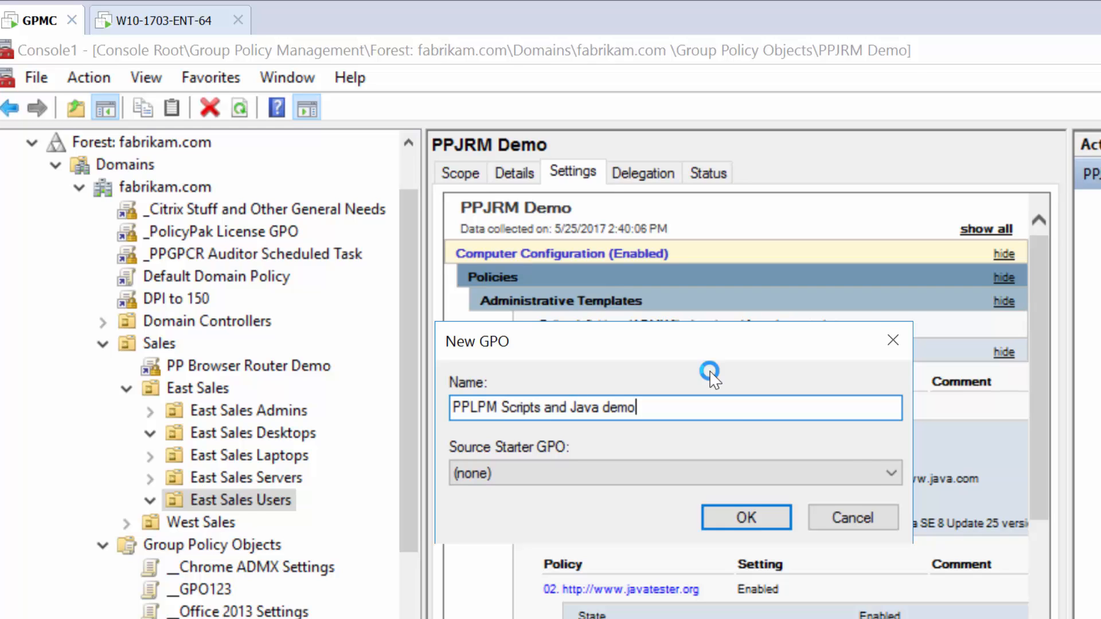
{"action": "key", "text": "Return"}
Edit the new GPO and open the Least Privilege Manager node under User Configuration's PolicyPak settings.
{"action": "right_click", "coordinate": [339, 529]}
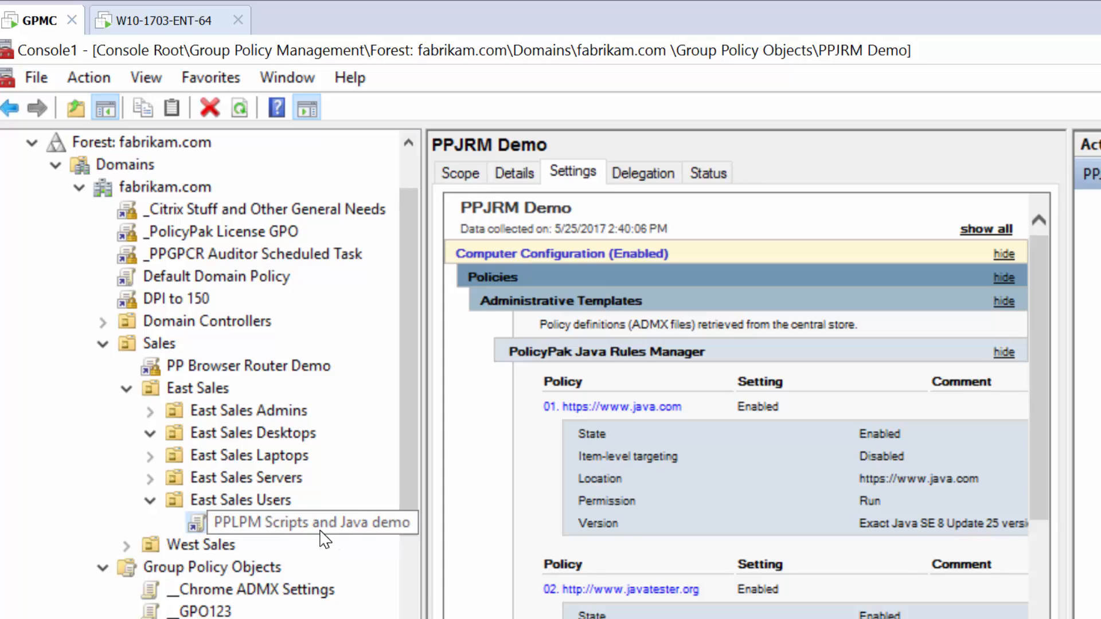
{"action": "left_click", "coordinate": [340, 544]}
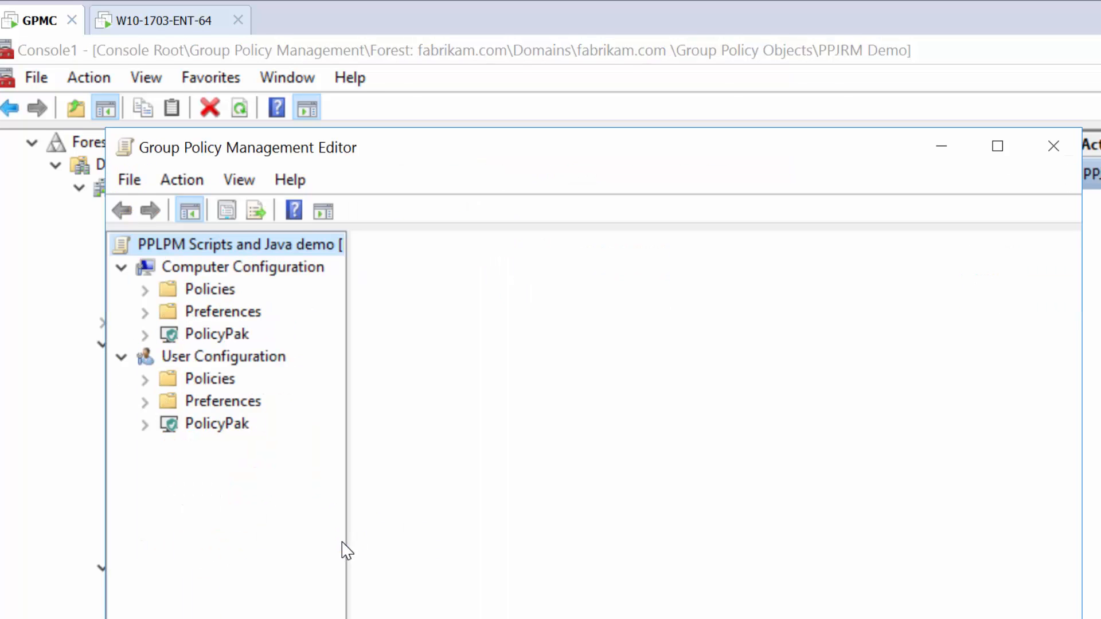
{"action": "double_click", "coordinate": [466, 148]}
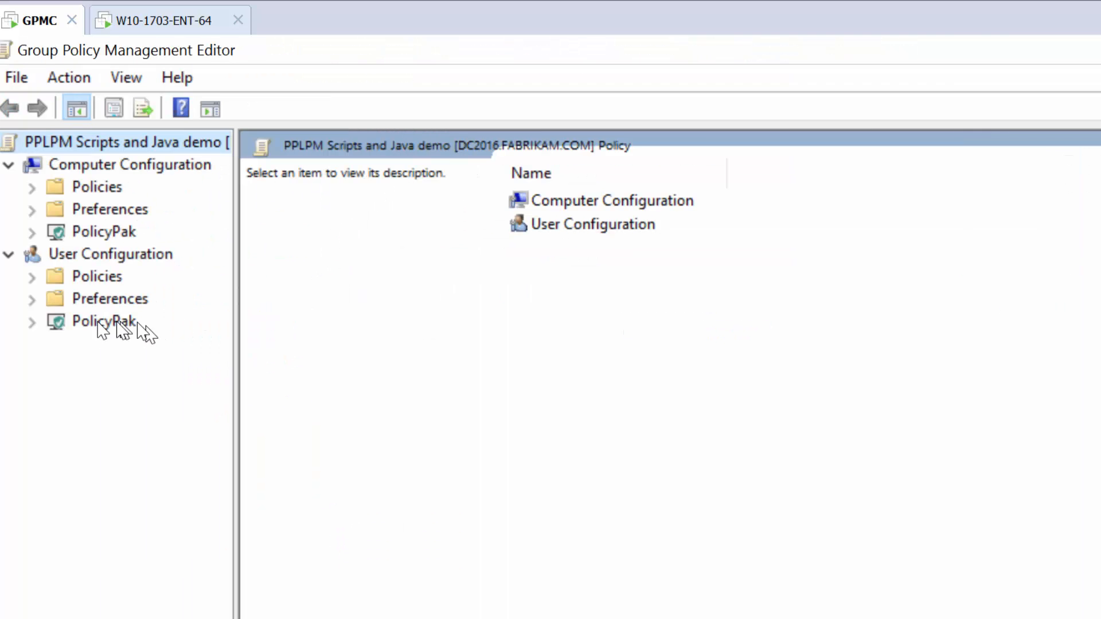
{"action": "left_click", "coordinate": [33, 322]}
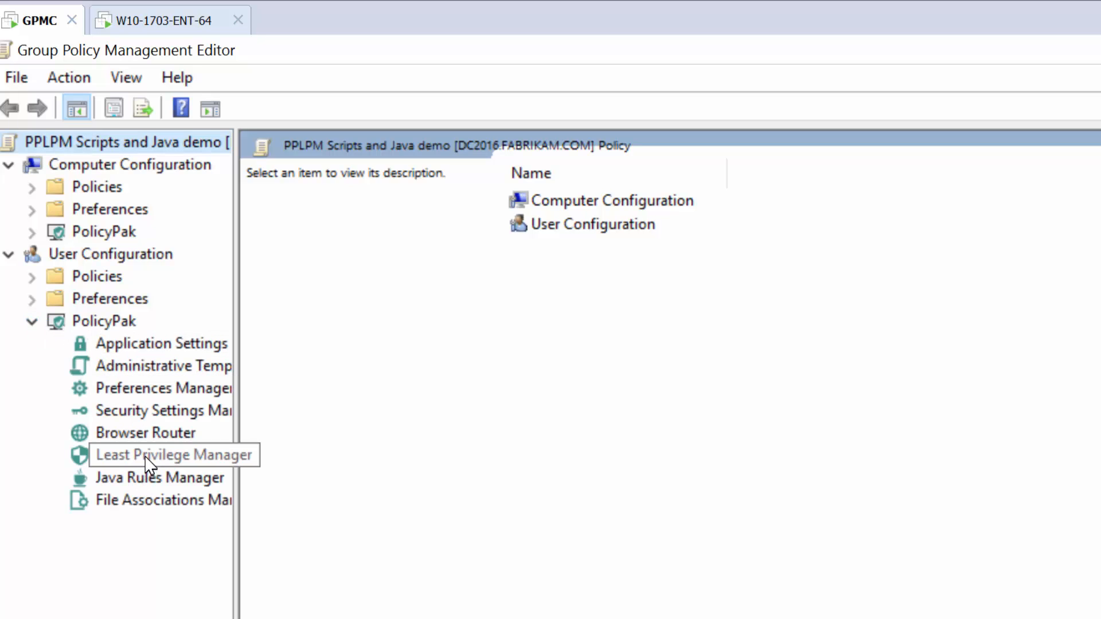
{"action": "left_click", "coordinate": [146, 458]}
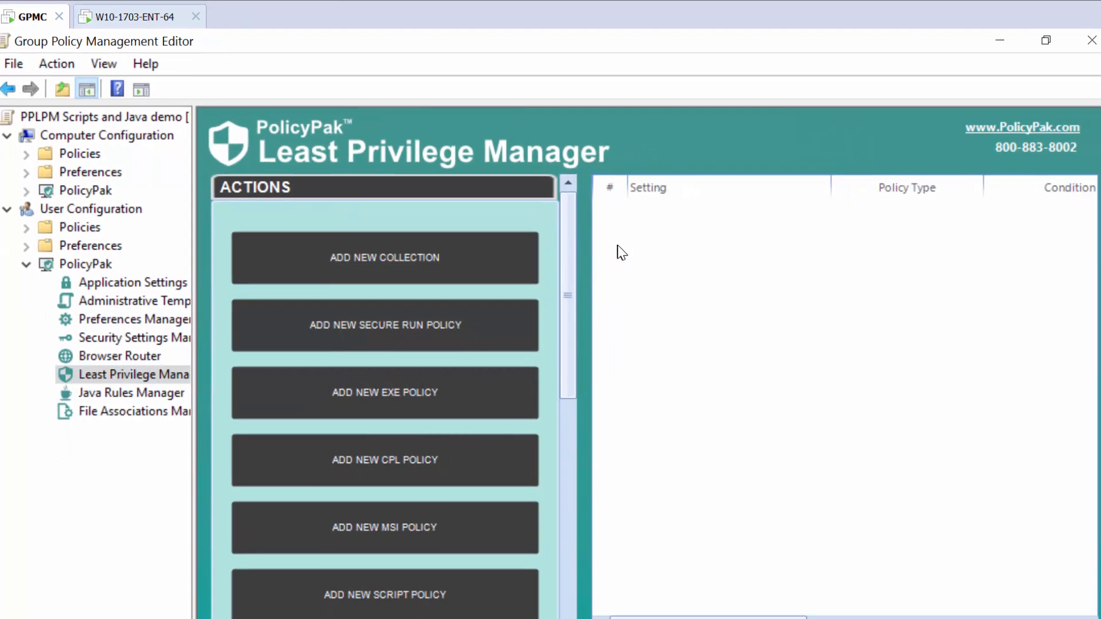
Start a new Script Policy using a simple rule with a Path condition.
{"action": "right_click", "coordinate": [617, 250]}
{"action": "mouse_move", "coordinate": [756, 267]}
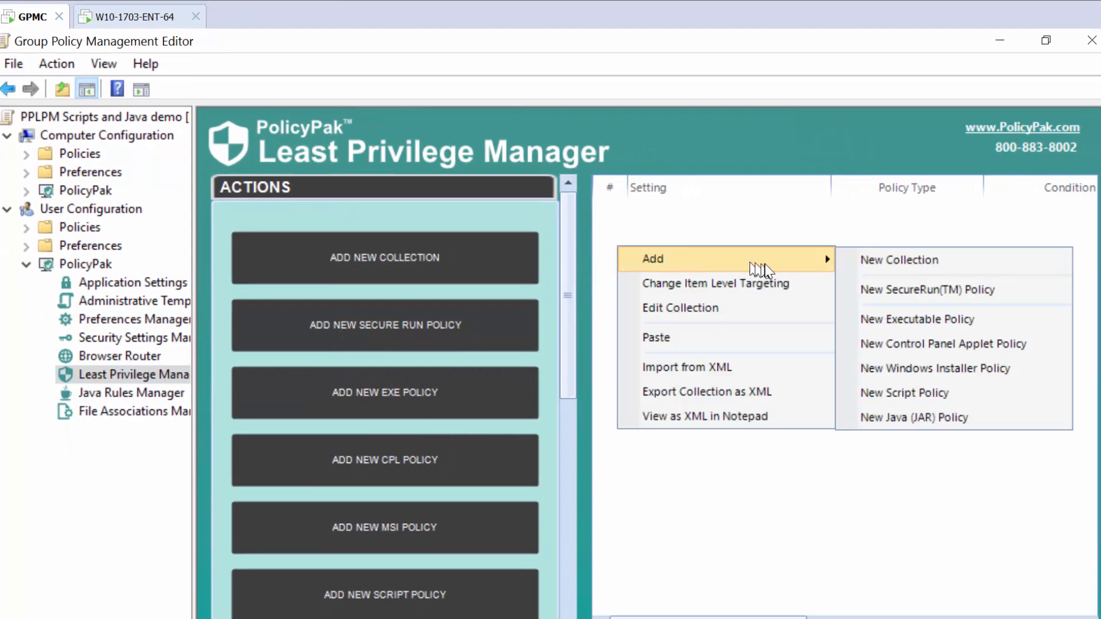
{"action": "left_click", "coordinate": [982, 396]}
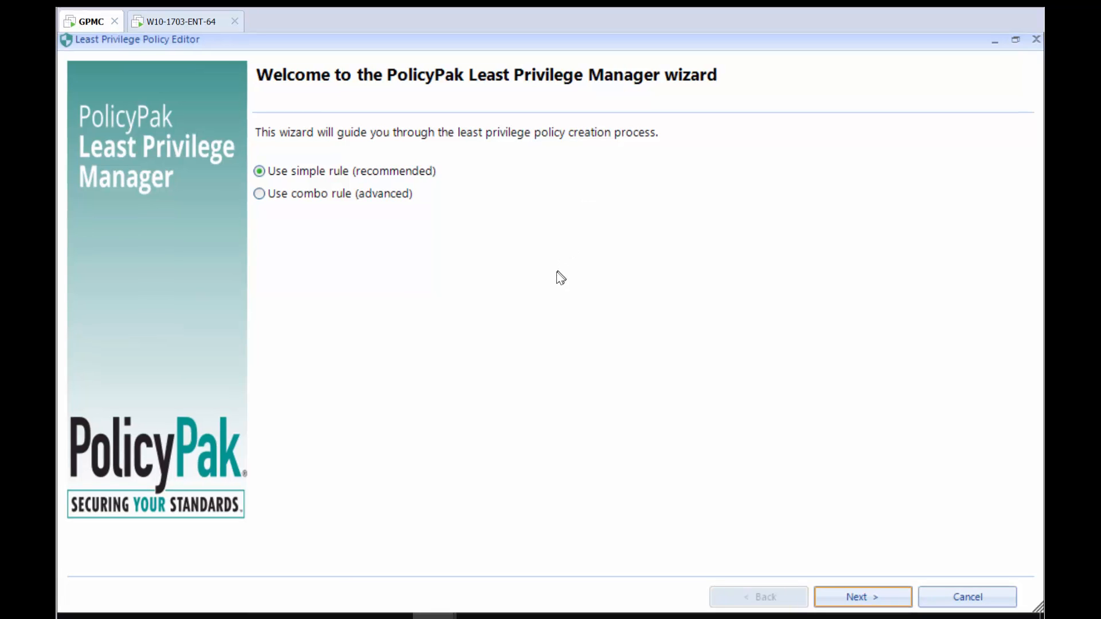
{"action": "left_click", "coordinate": [859, 596]}
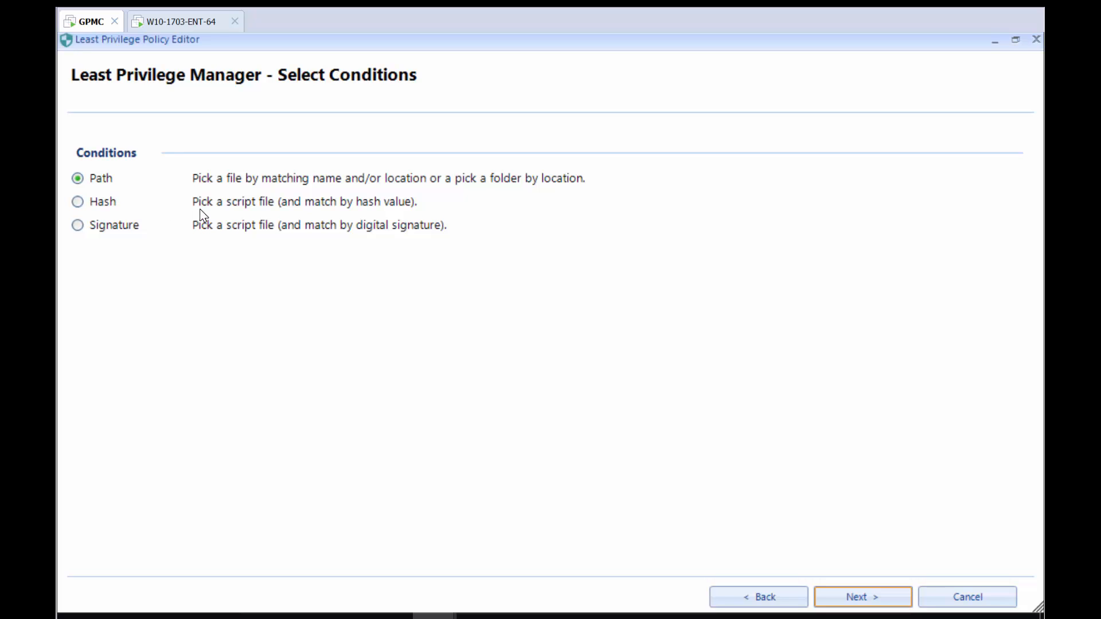
{"action": "left_click", "coordinate": [876, 597]}
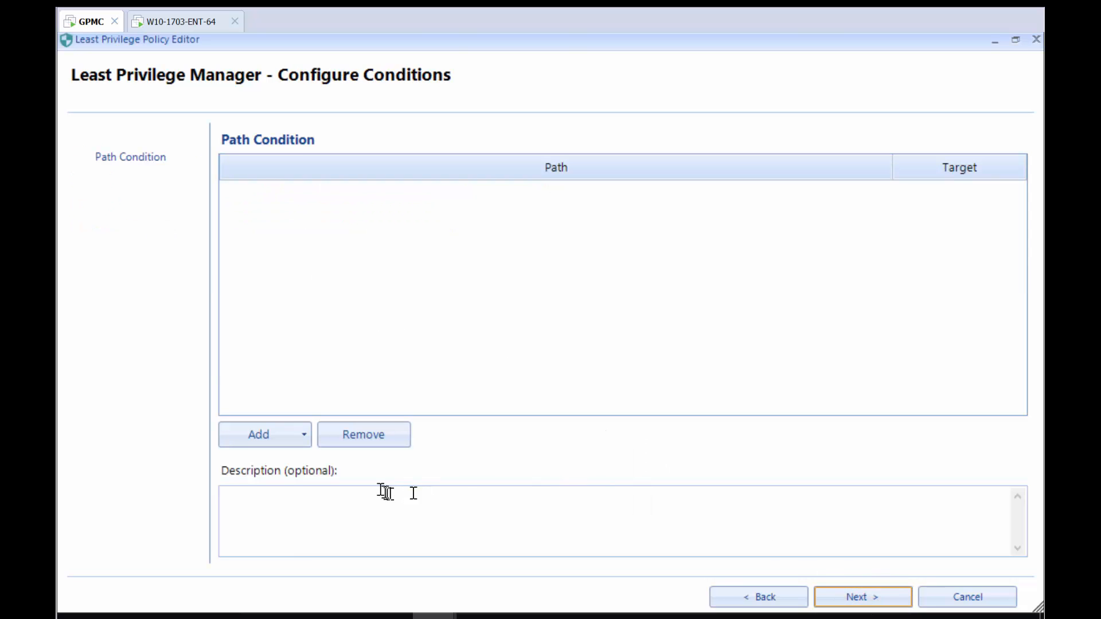
Add a path condition for \\dc2016\share\ITScripts\BAT - From IT.bat by browsing the network share.
{"action": "left_click", "coordinate": [305, 439]}
{"action": "left_click", "coordinate": [311, 458]}
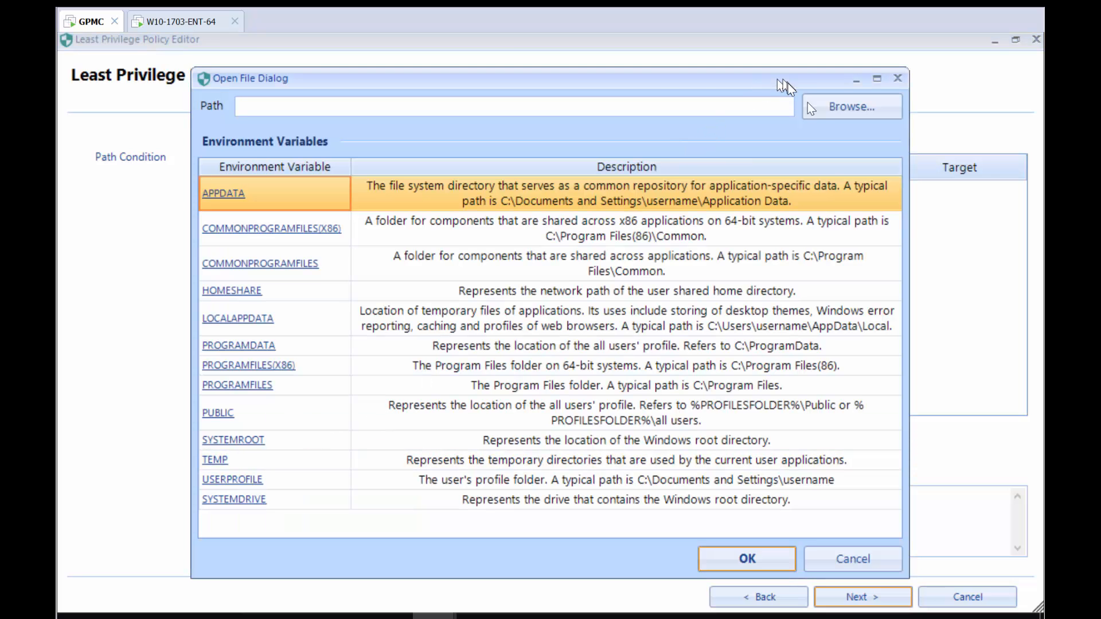
{"action": "left_click", "coordinate": [830, 106]}
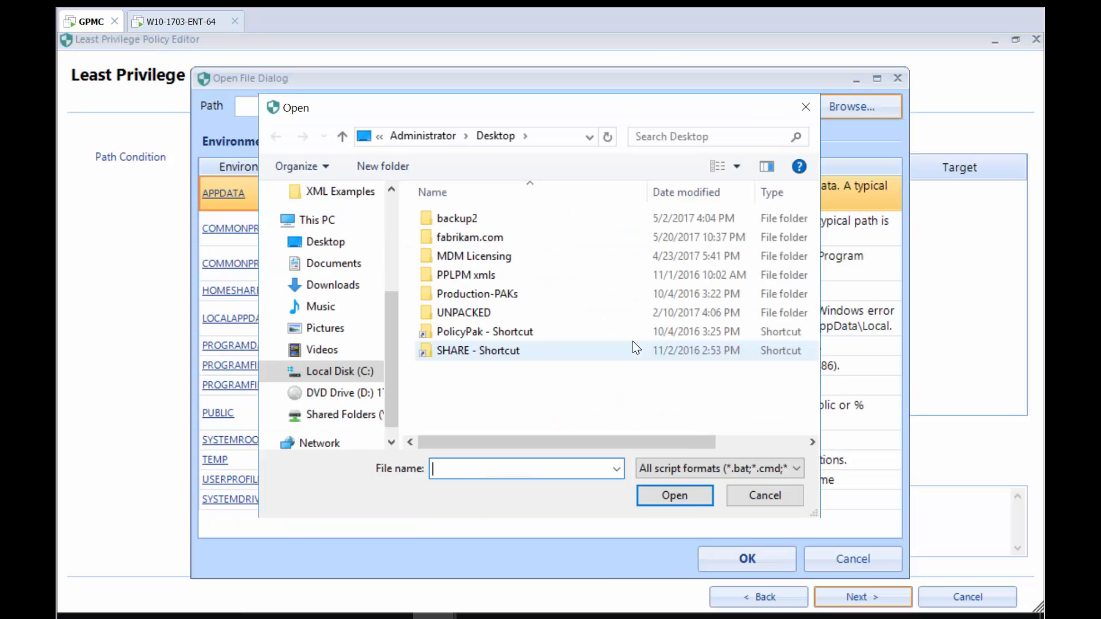
{"action": "type", "text": "\\dc2016\\share"}
{"action": "key", "text": "Return"}
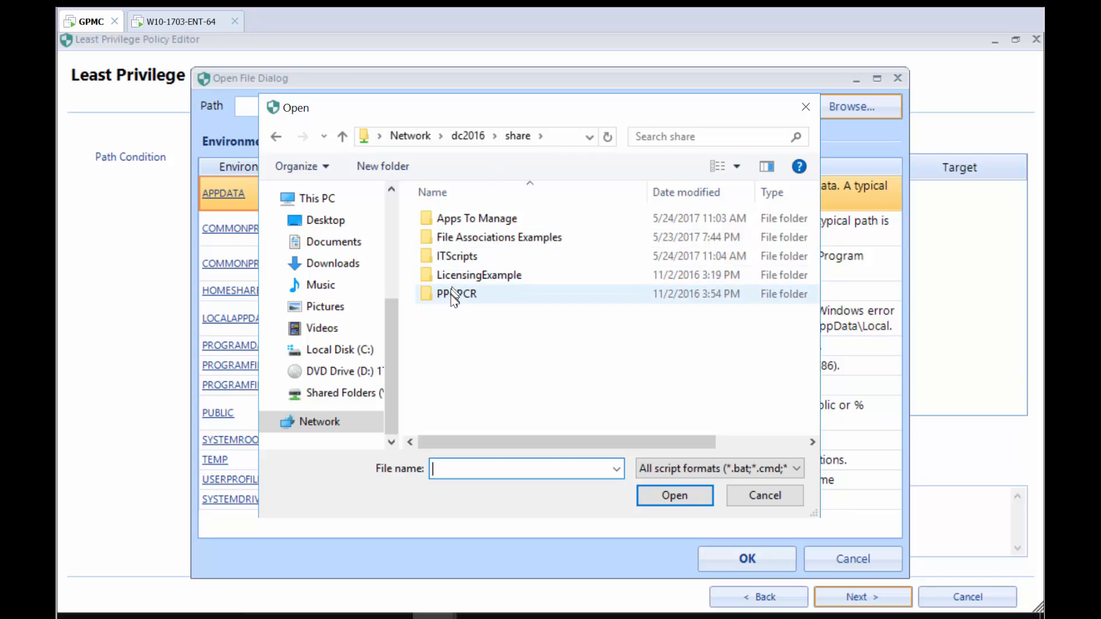
{"action": "double_click", "coordinate": [465, 257]}
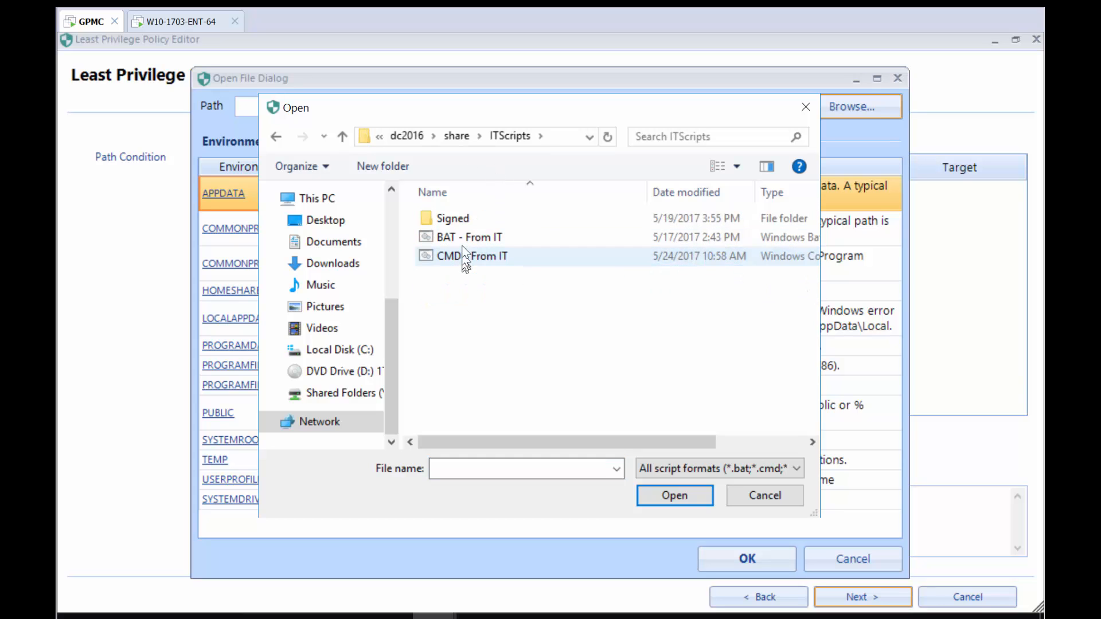
{"action": "double_click", "coordinate": [466, 243]}
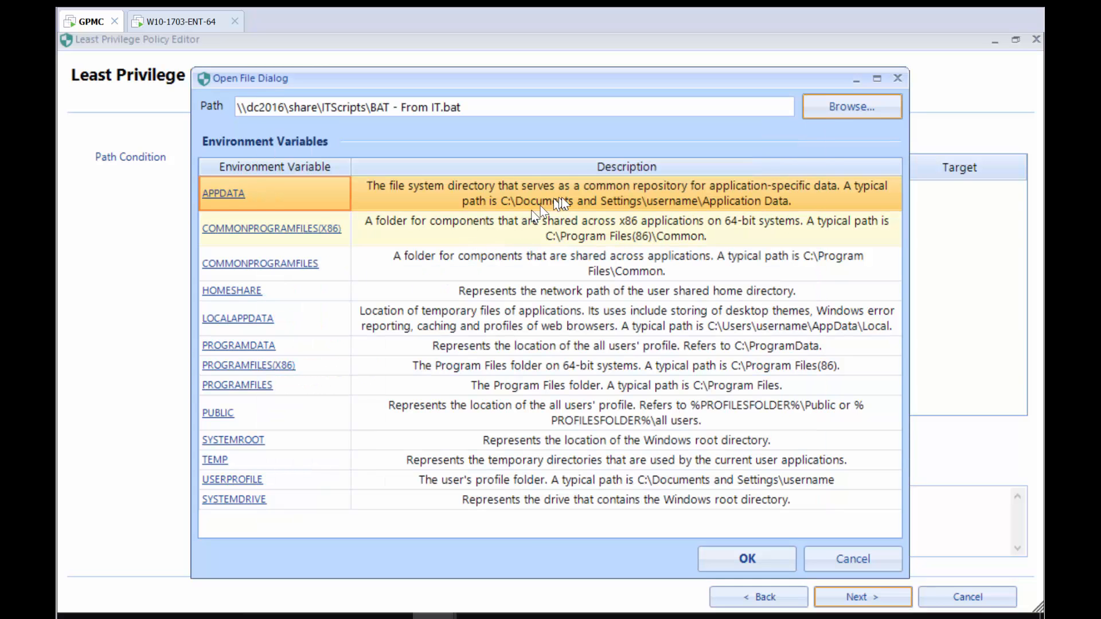
{"action": "left_click", "coordinate": [775, 552]}
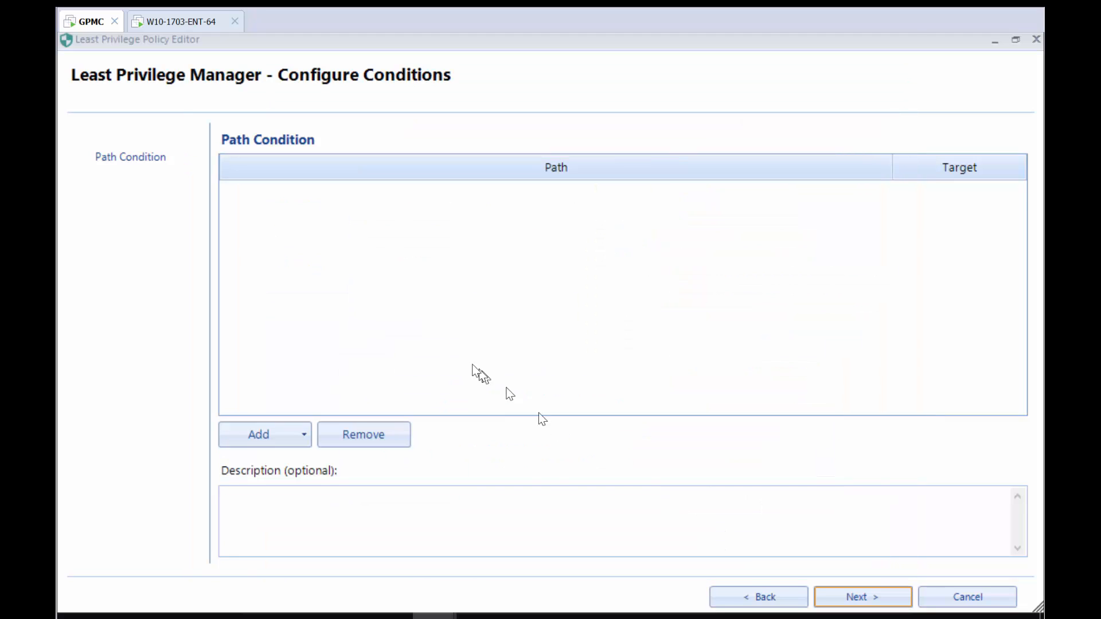
Add a second path condition for \\dc2016\share\ITScripts\CMD - From IT.cmd.
{"action": "left_click", "coordinate": [305, 435]}
{"action": "left_click", "coordinate": [311, 465]}
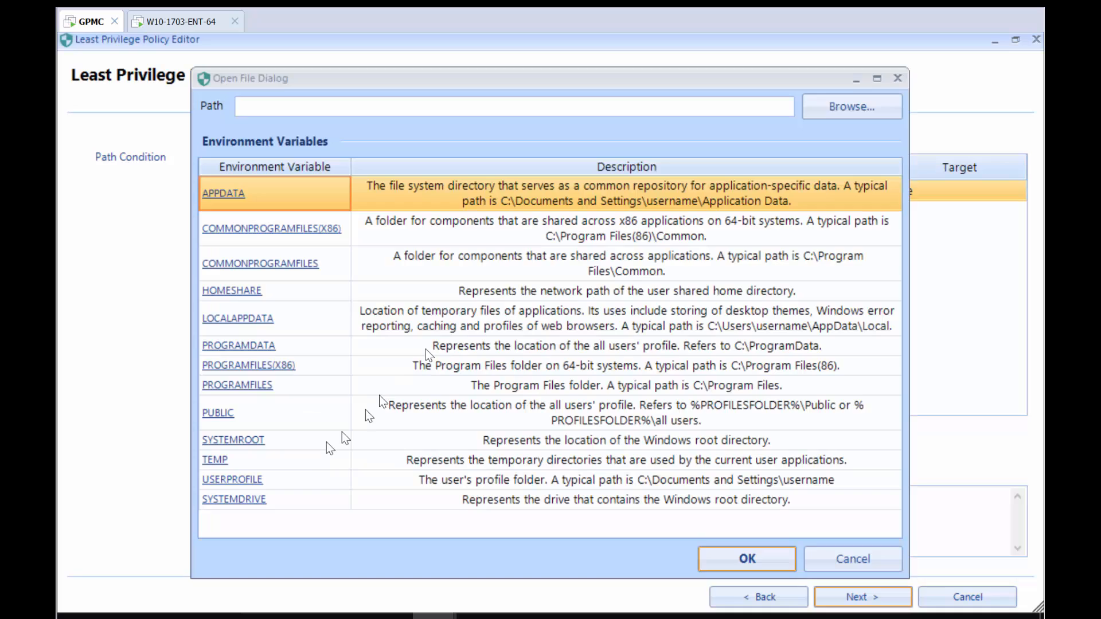
{"action": "left_click", "coordinate": [849, 107]}
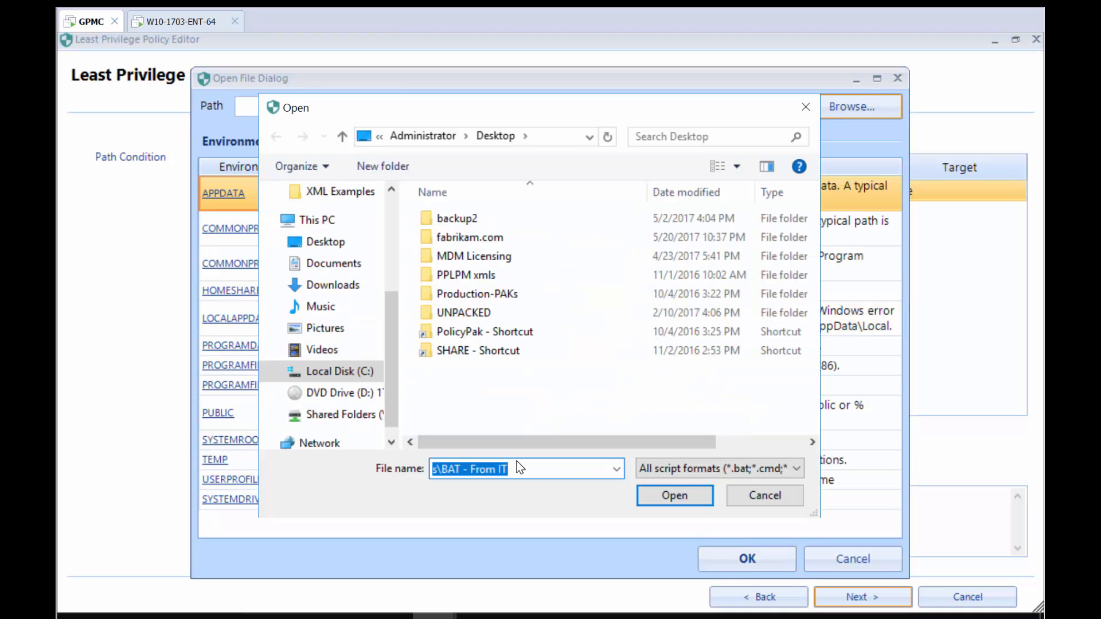
{"action": "key", "text": "End"}
{"action": "key", "text": "ctrl+shift+Left"}
{"action": "key", "text": "ctrl+shift+Left"}
{"action": "key", "text": "ctrl+shift+Left"}
{"action": "key", "text": "ctrl+shift+Left"}
{"action": "key", "text": "BackSpace"}
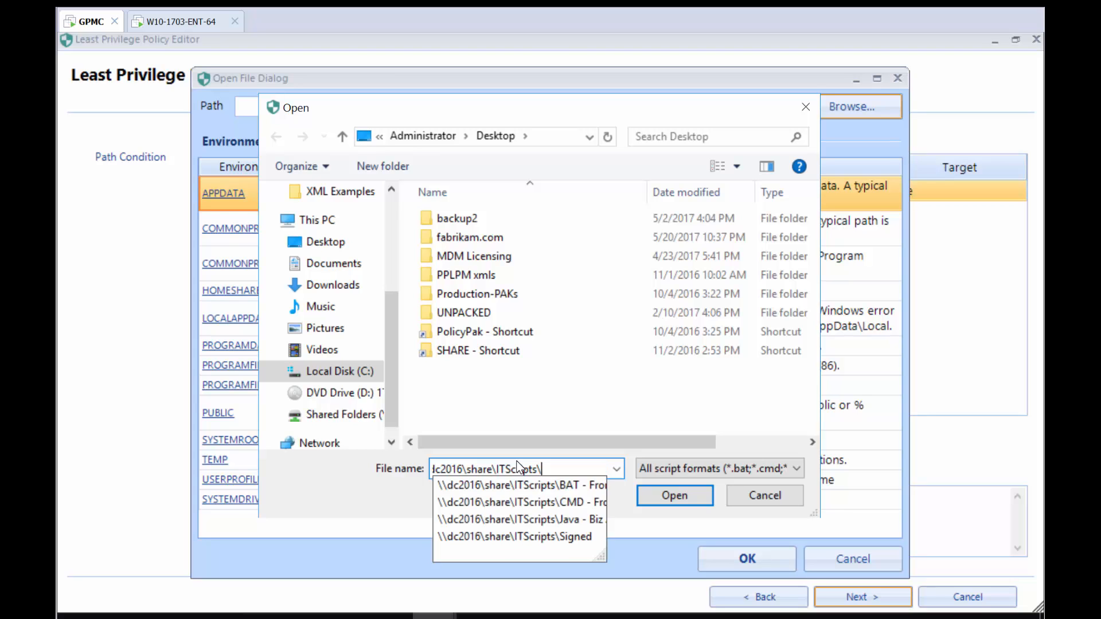
{"action": "key", "text": "Return"}
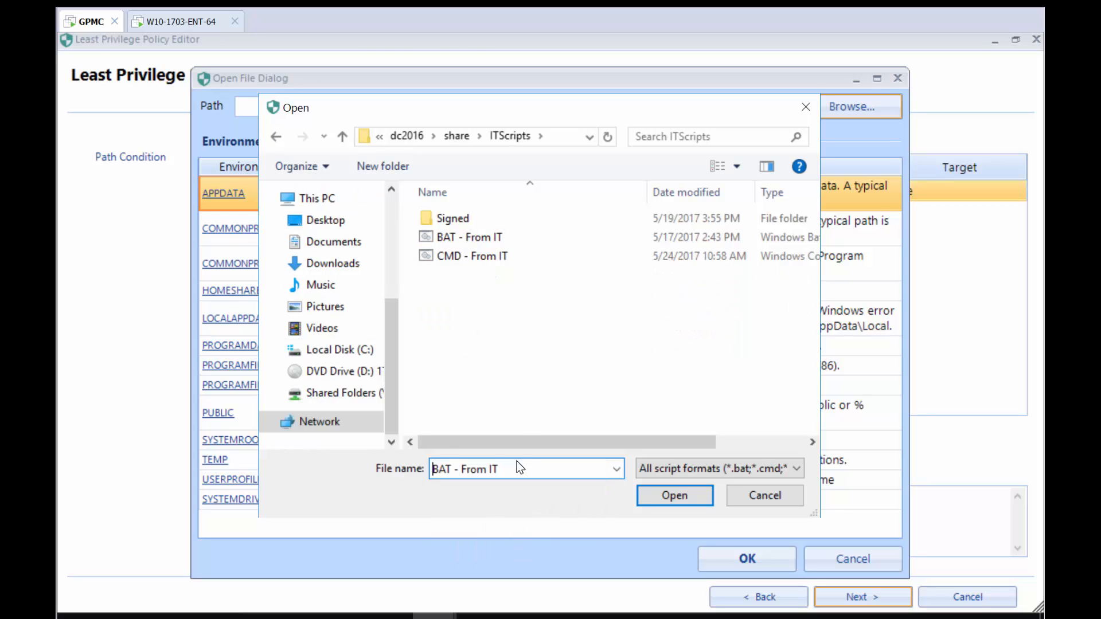
{"action": "double_click", "coordinate": [485, 257]}
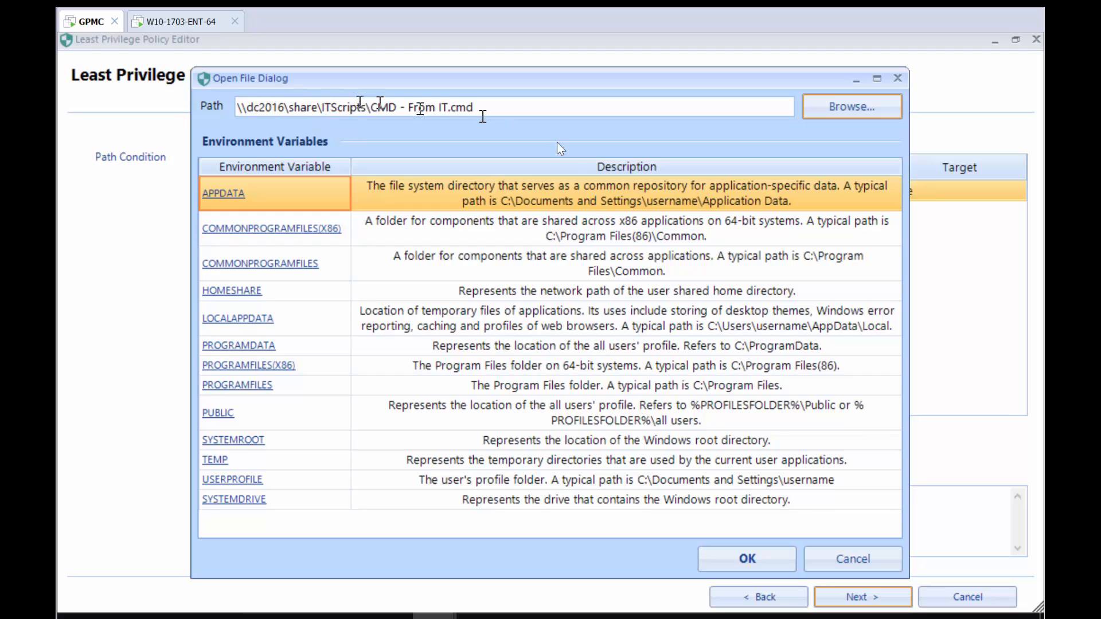
{"action": "left_click", "coordinate": [742, 557]}
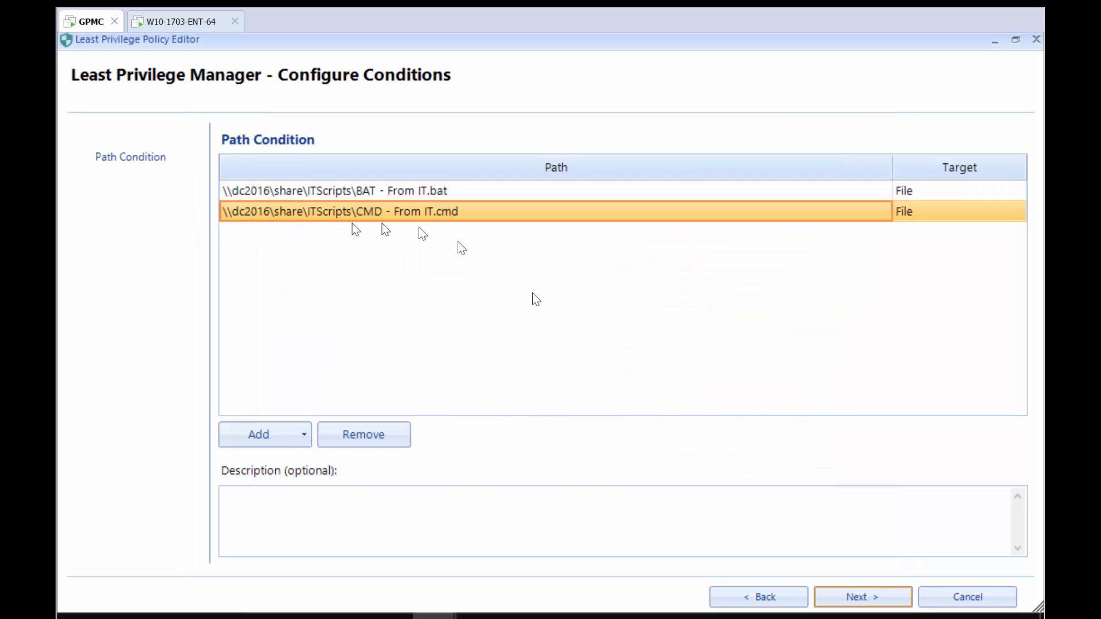
Keep the Run with elevated privileges action and finish the policy named "Let IT scripts run elevated".
{"action": "left_click", "coordinate": [858, 600]}
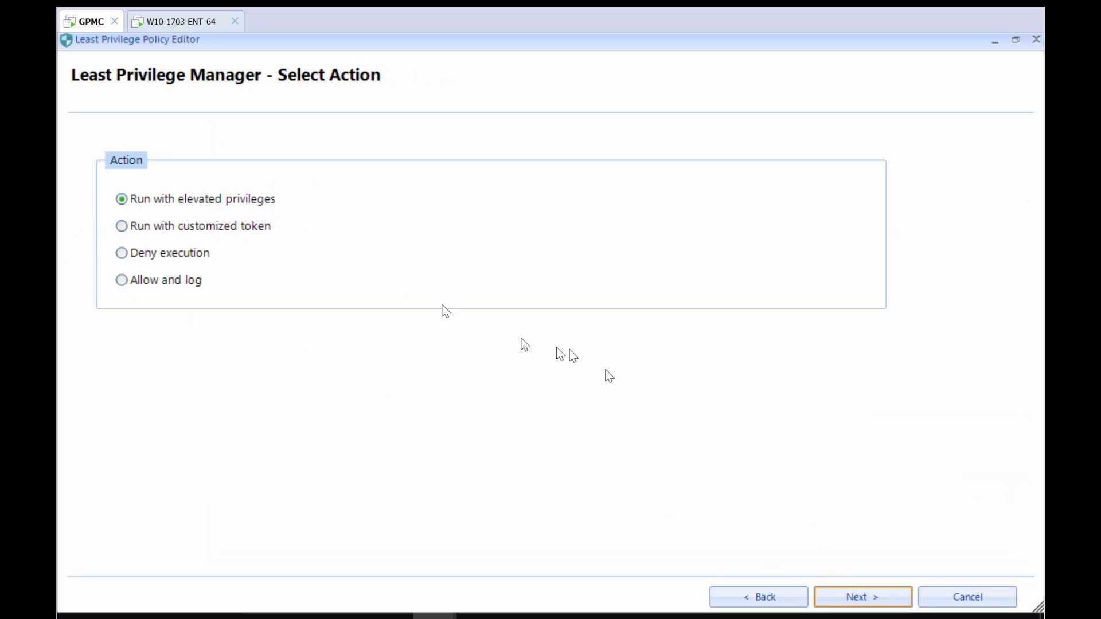
{"action": "left_click", "coordinate": [829, 605]}
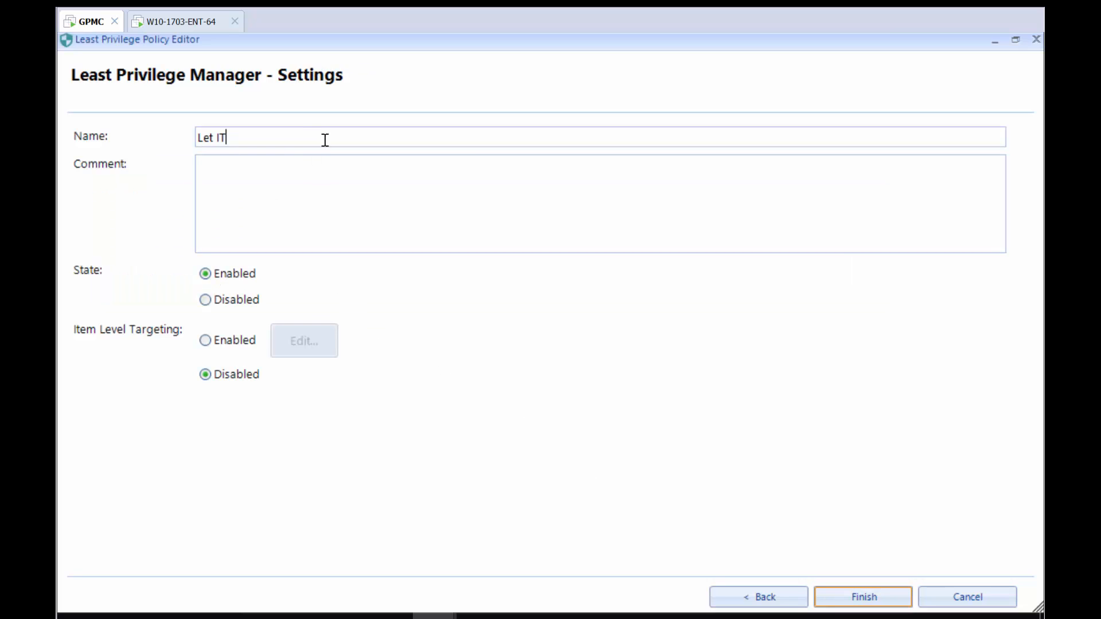
{"action": "type", "text": "Let IT scripts run elevated"}
{"action": "key", "text": "Return"}
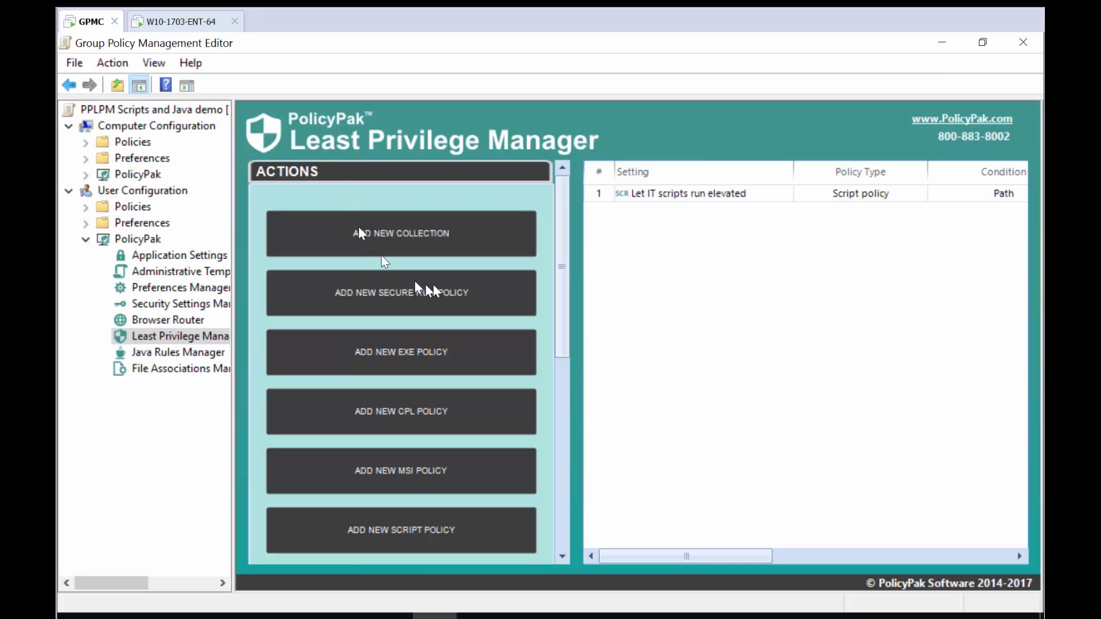
Refresh group policy with gpupdate in a command prompt on the Windows 10 machine, then relaunch the BAT - From IT script.
{"action": "left_click", "coordinate": [172, 22]}
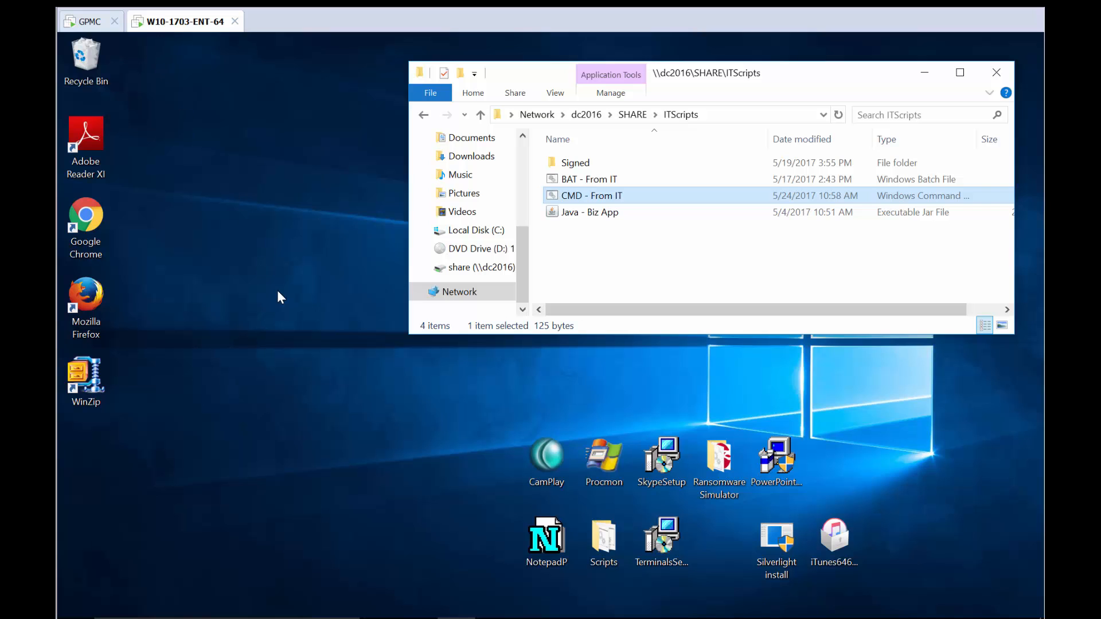
{"action": "key", "text": "super"}
{"action": "type", "text": "c"}
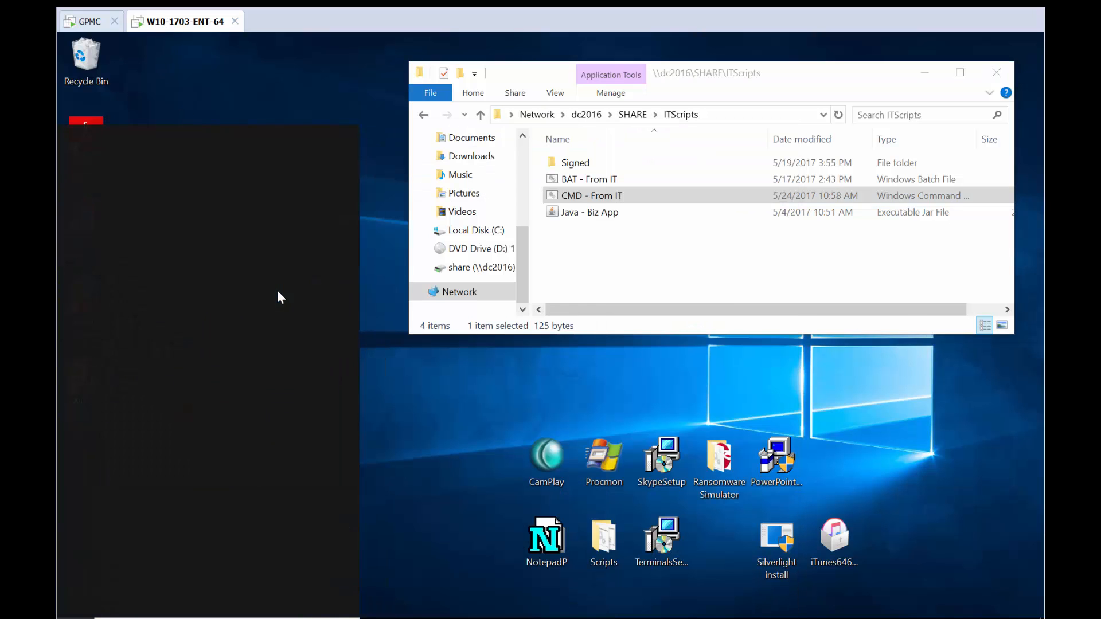
{"action": "key", "text": "Return"}
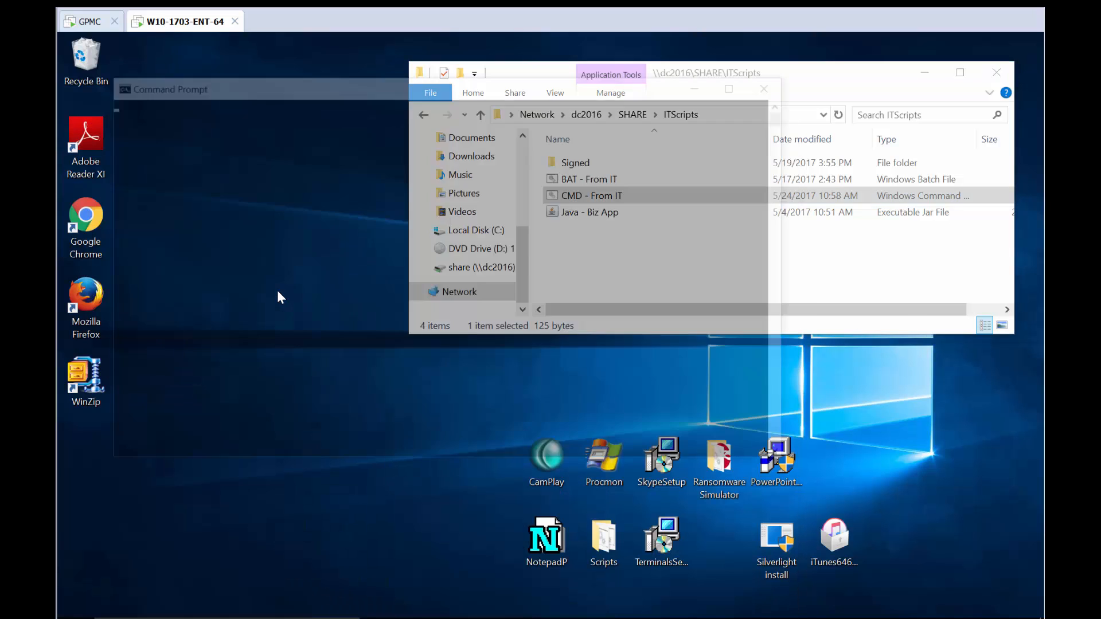
{"action": "type", "text": "gpupdate"}
{"action": "key", "text": "Return"}
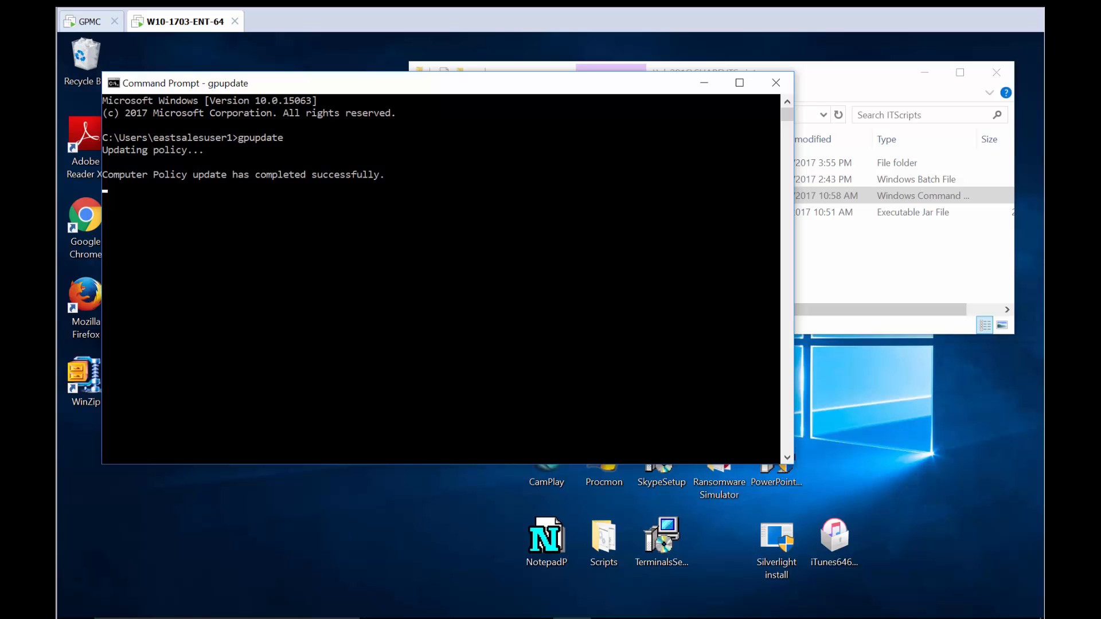
{"action": "left_click", "coordinate": [774, 83]}
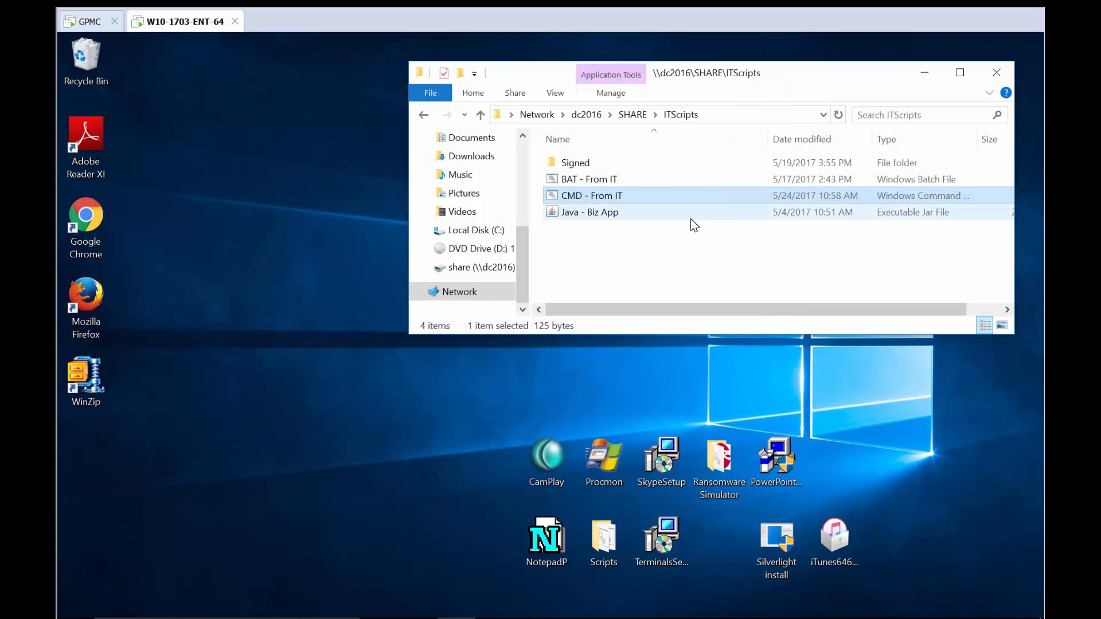
{"action": "double_click", "coordinate": [643, 179]}
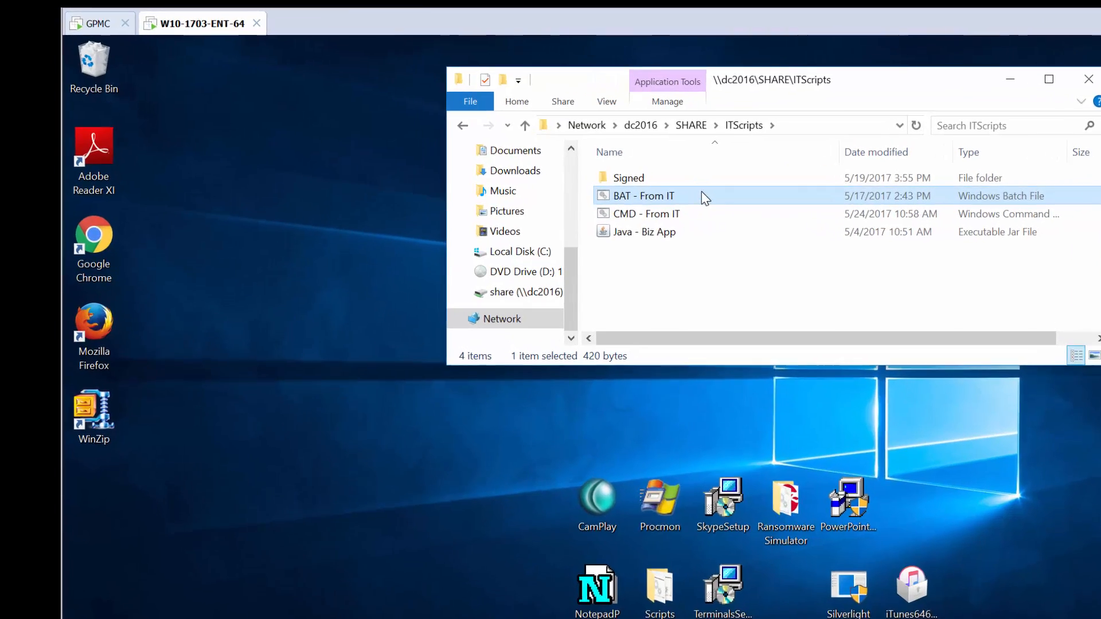
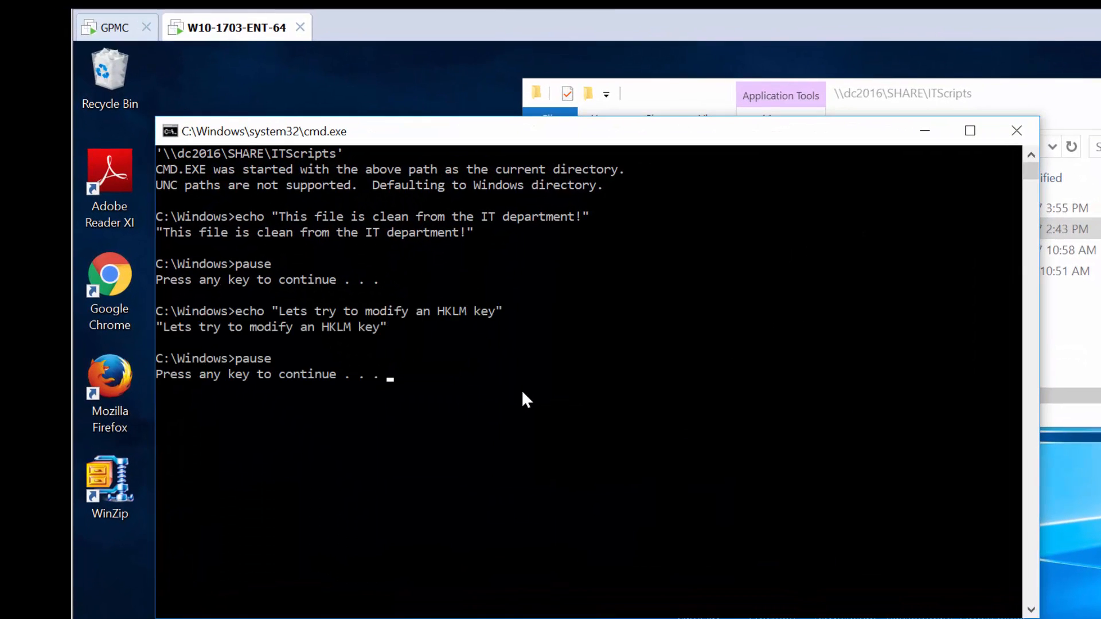
Advance the running BAT - From IT script through its pauses so it creates the HKLM PolicyPak DEMO key and Value1.
{"action": "key", "text": "space"}
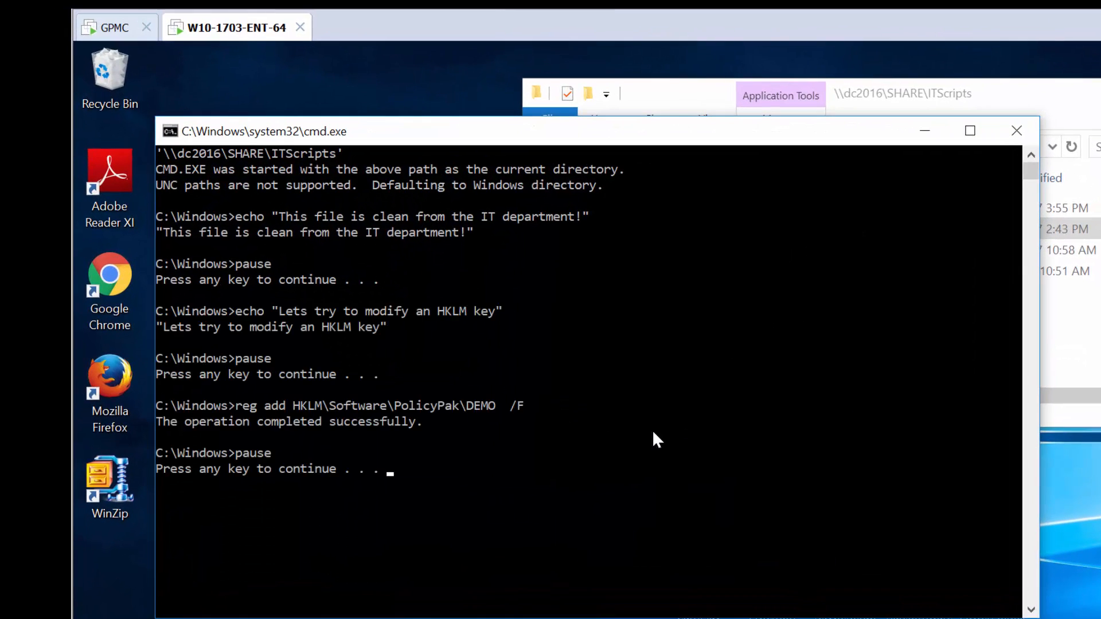
{"action": "key", "text": "space"}
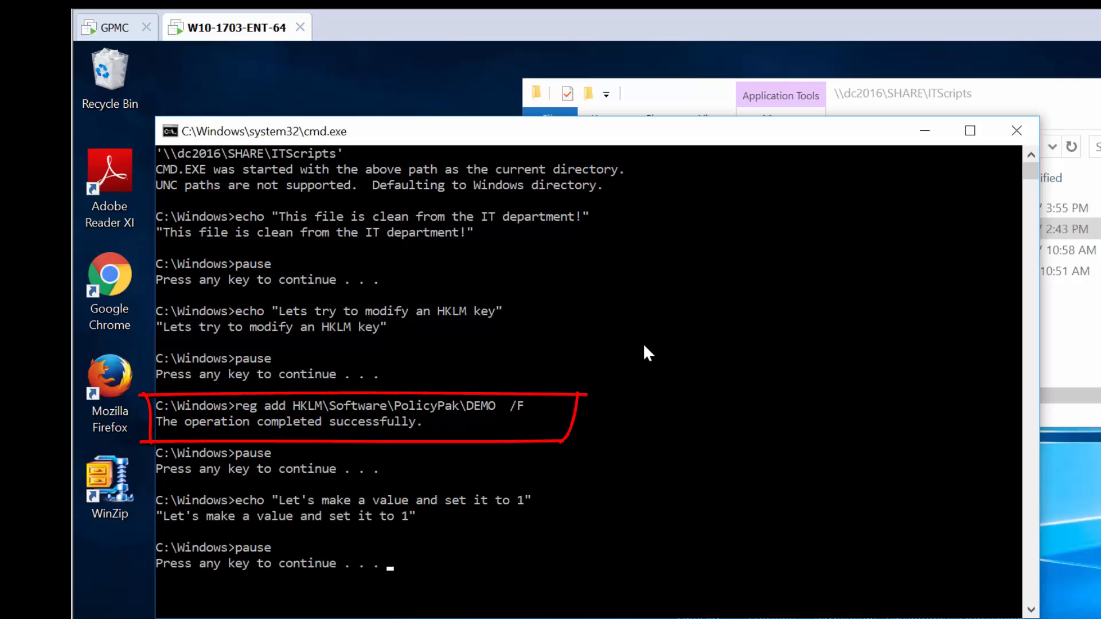
{"action": "key", "text": "space"}
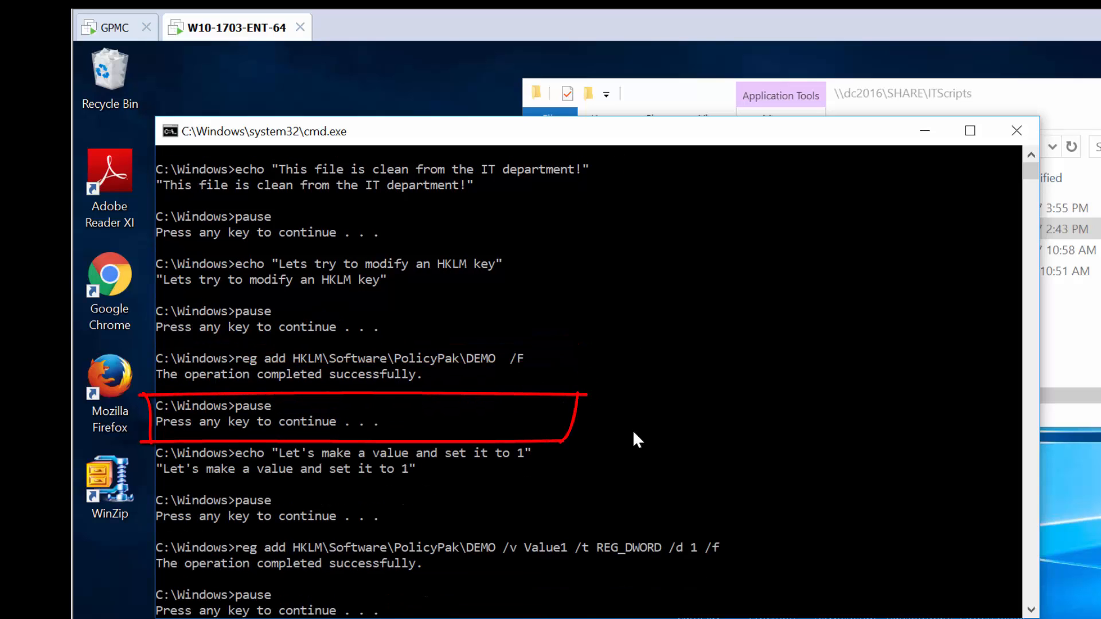
{"action": "key", "text": "space"}
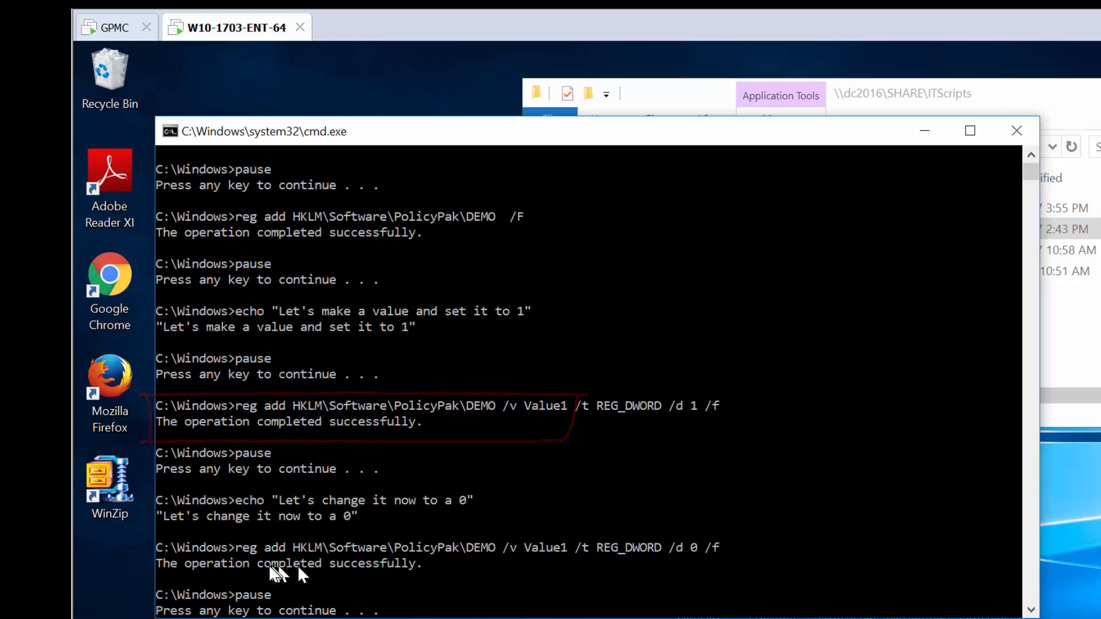
{"action": "left_click_drag", "start_coordinate": [264, 563], "coordinate": [338, 568]}
{"action": "left_click_drag", "start_coordinate": [309, 421], "coordinate": [349, 424]}
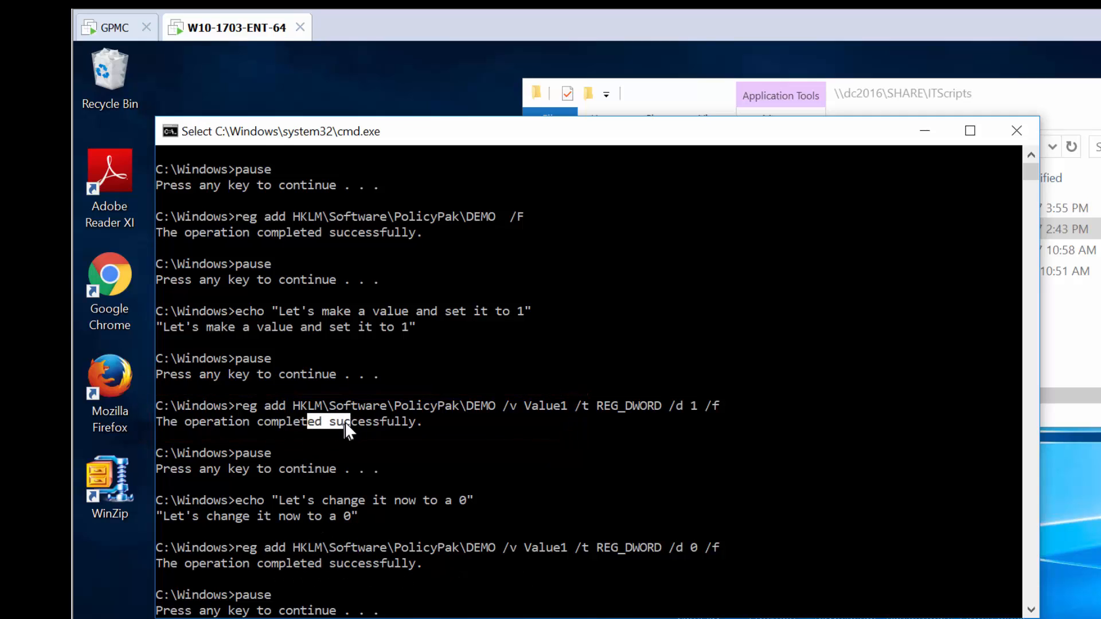
Finish the BAT script, then launch the CMD - From IT script from the ITScripts network share.
{"action": "key", "text": "space"}
{"action": "key", "text": "space"}
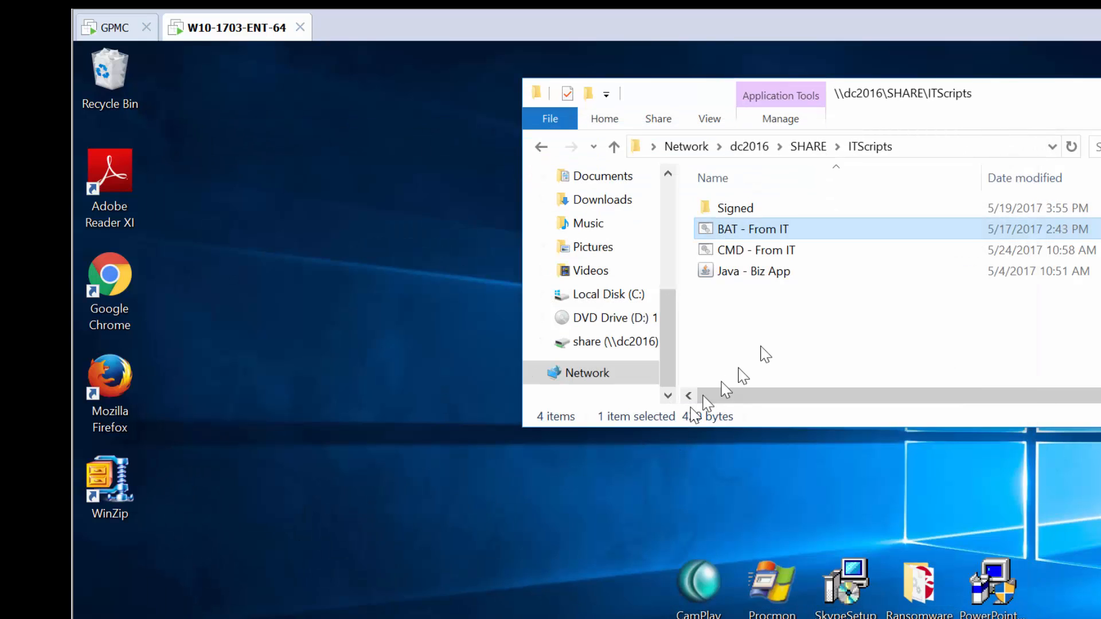
{"action": "double_click", "coordinate": [788, 252]}
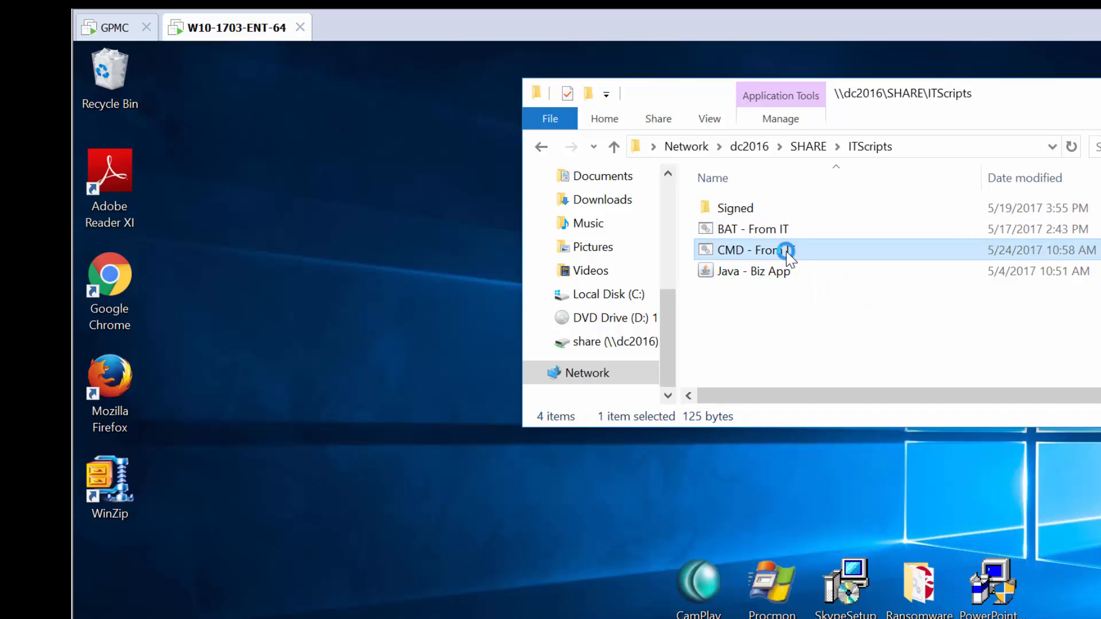
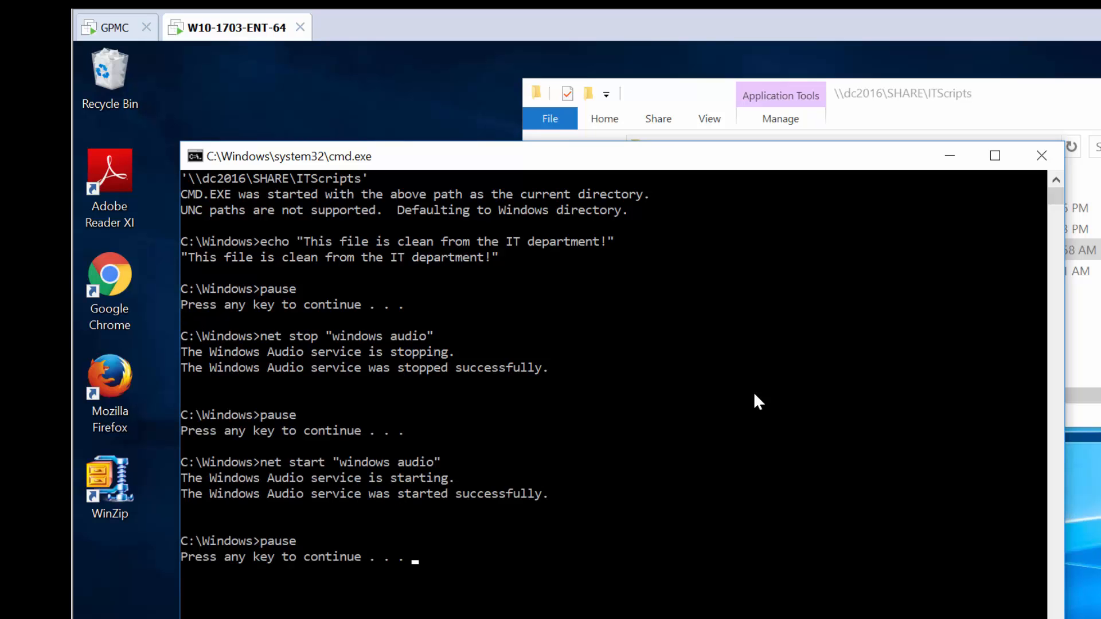
Finish the CMD - From IT script, then copy BAT - From IT from the share onto the desktop.
{"action": "key", "text": "space"}
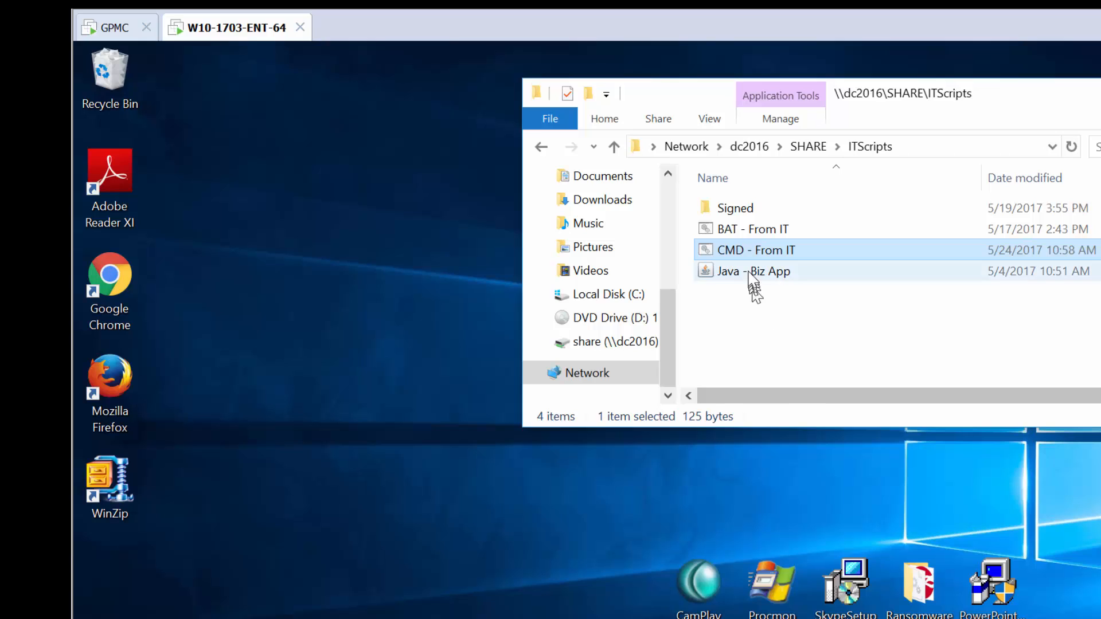
{"action": "left_click_drag", "start_coordinate": [753, 233], "coordinate": [335, 300]}
{"action": "left_click", "coordinate": [359, 313]}
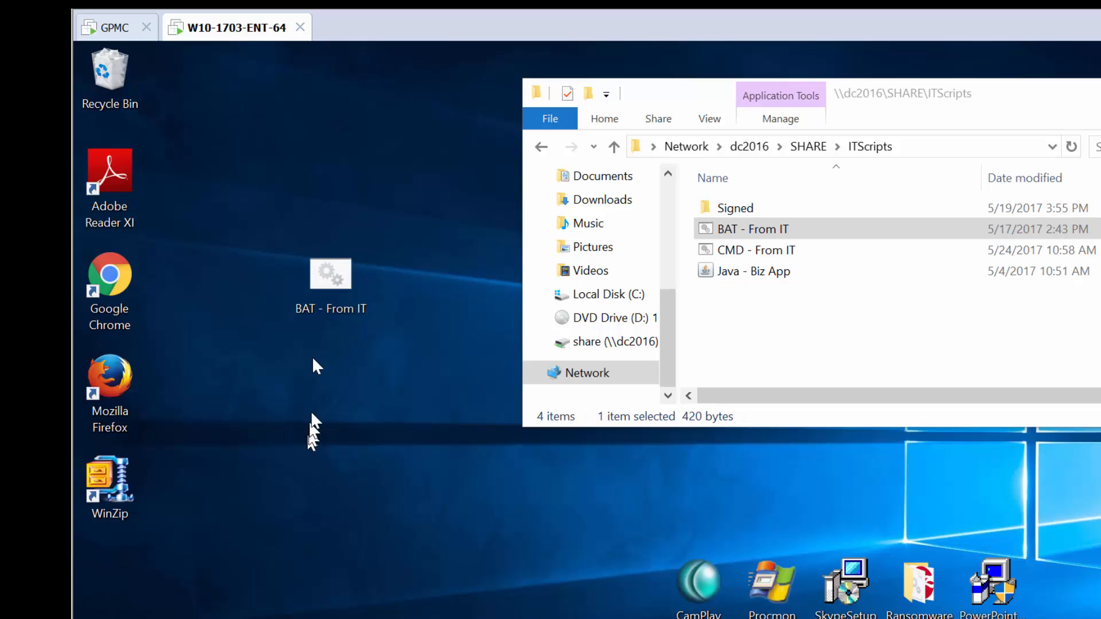
Run the desktop copy of BAT - From IT through all its pauses, then move it to the Recycle Bin.
{"action": "double_click", "coordinate": [327, 277]}
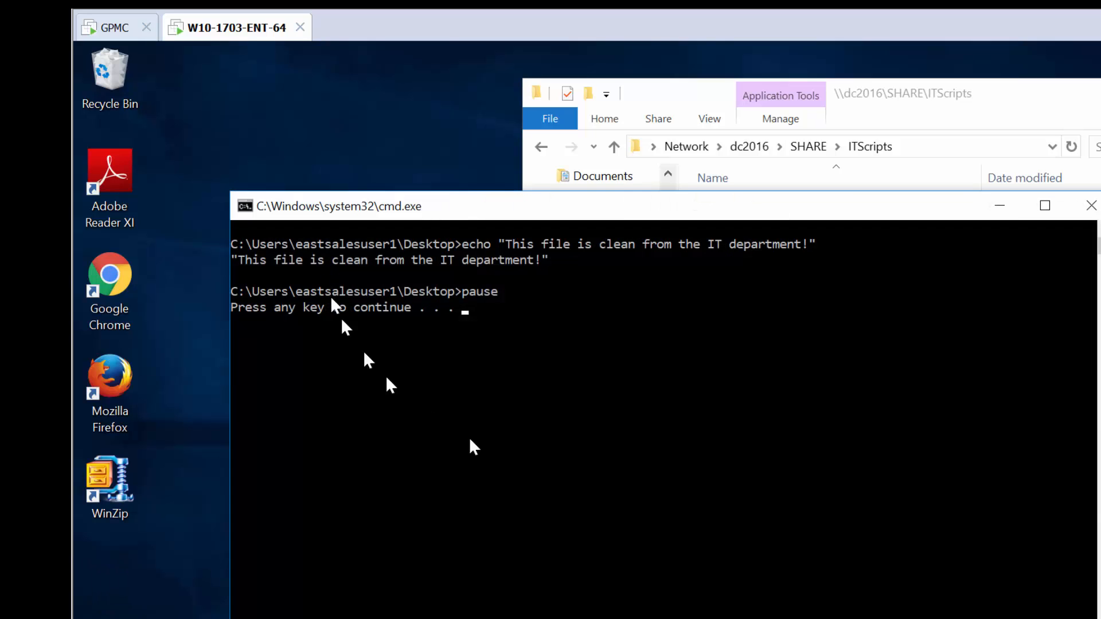
{"action": "key", "text": "Return"}
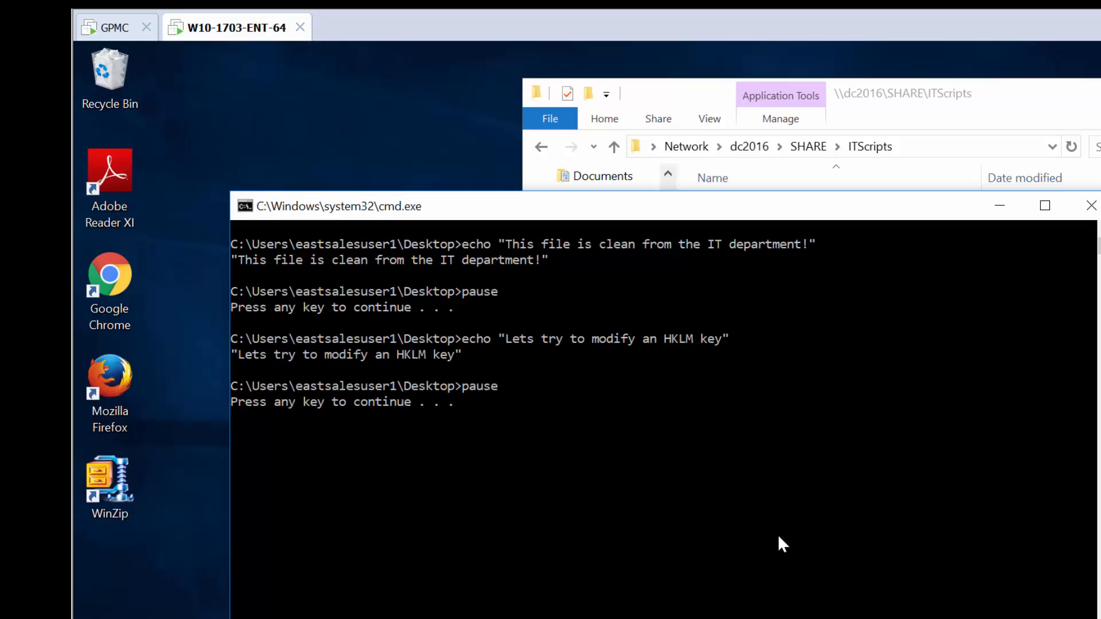
{"action": "key", "text": "space"}
{"action": "key", "text": "space"}
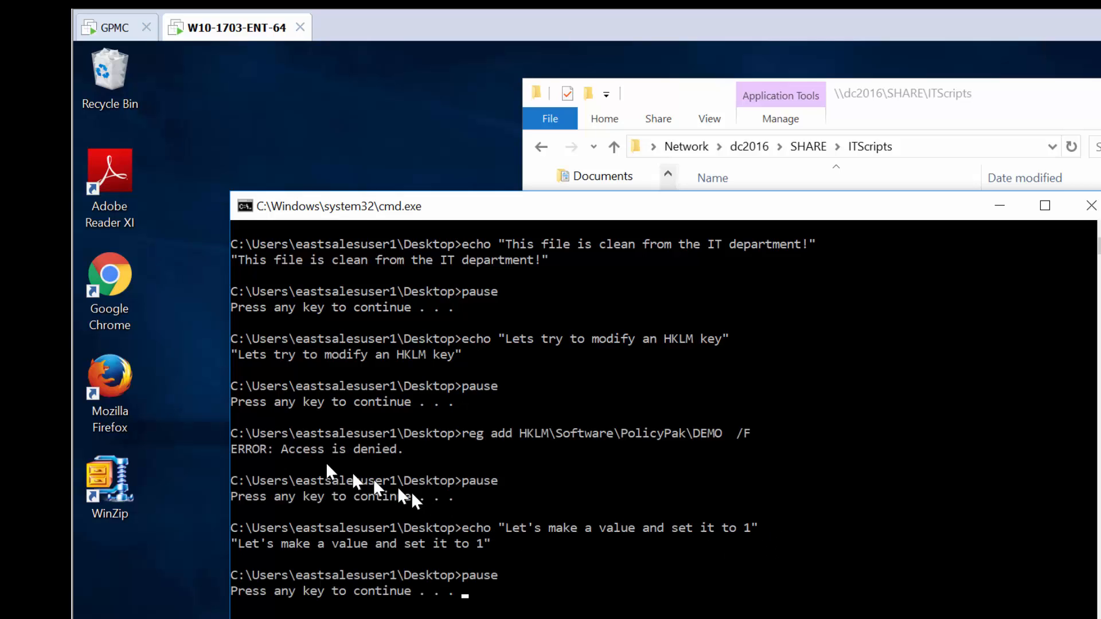
{"action": "left_click_drag", "start_coordinate": [290, 449], "coordinate": [398, 453]}
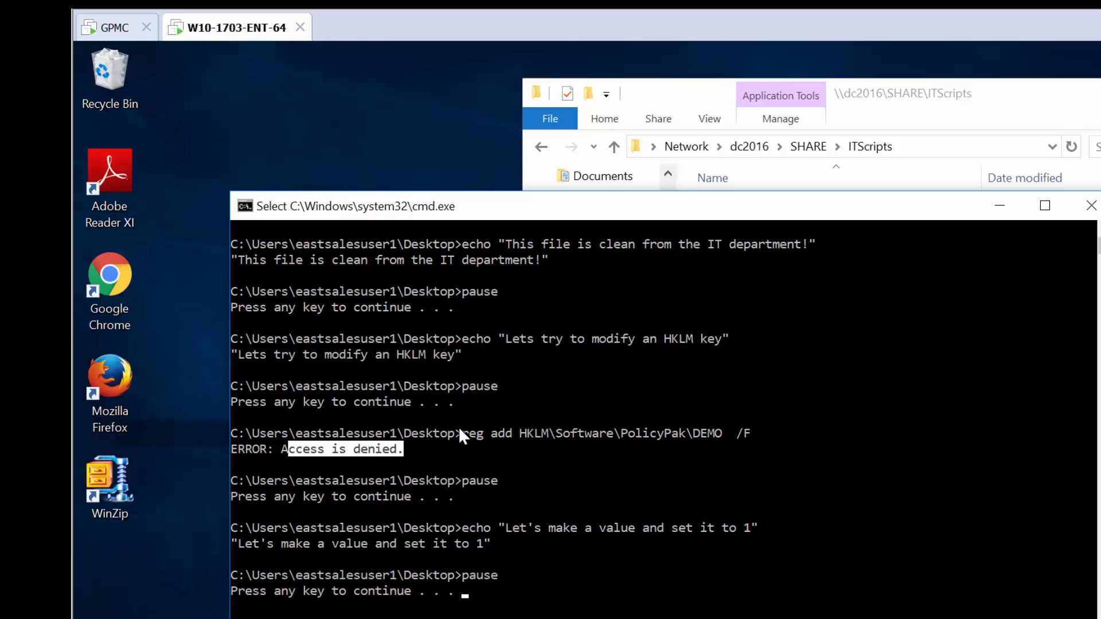
{"action": "key", "text": "Return"}
{"action": "key", "text": "Return"}
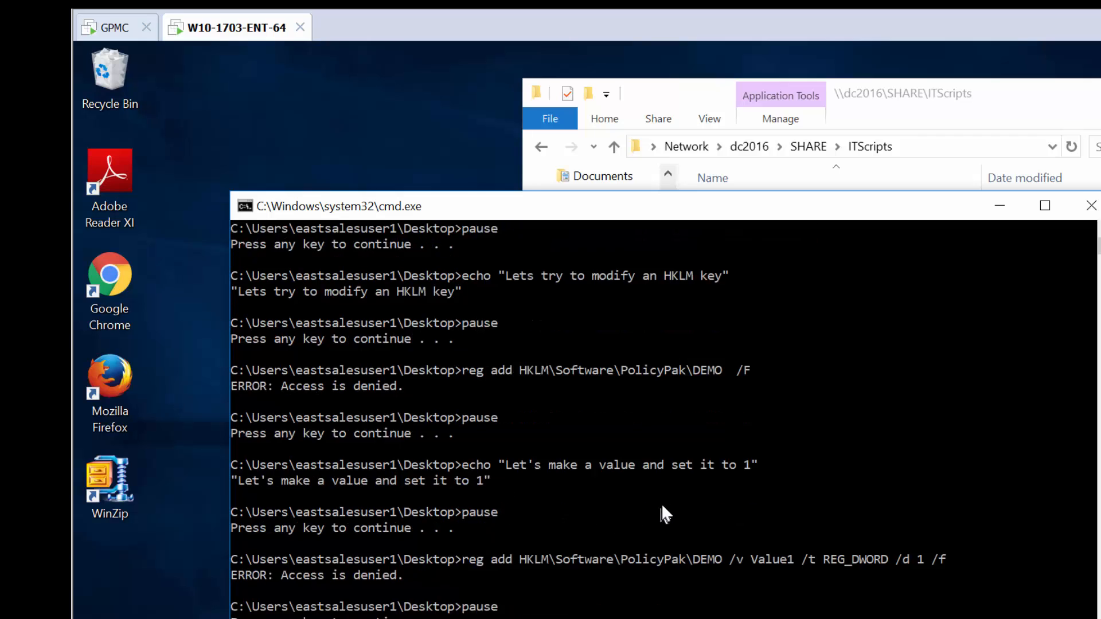
{"action": "key", "text": "Return"}
{"action": "key", "text": "Return"}
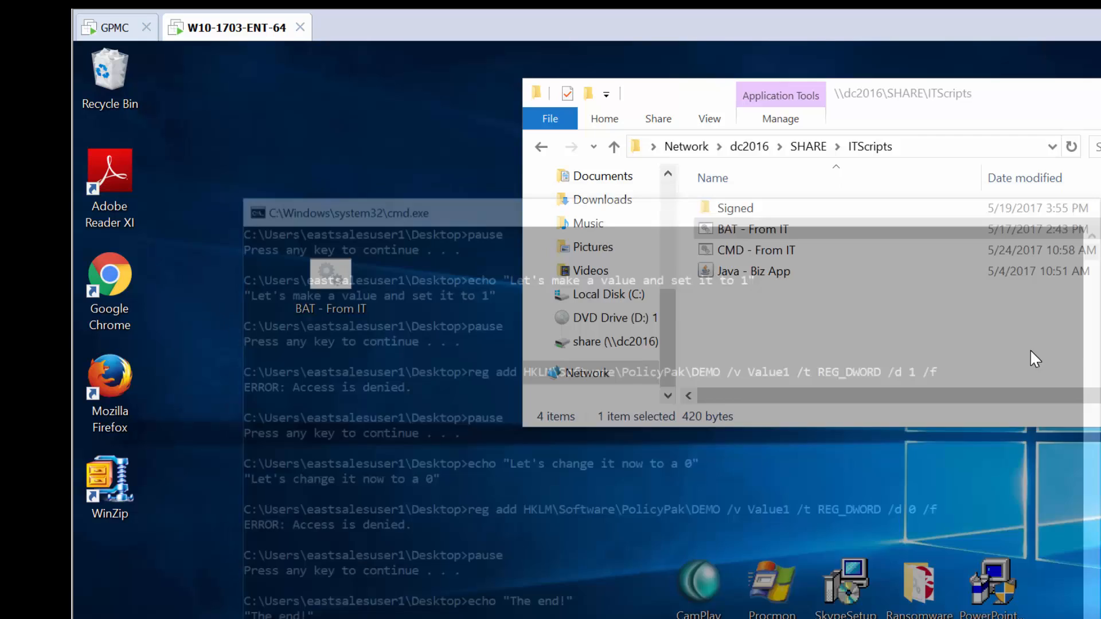
{"action": "left_click_drag", "start_coordinate": [344, 287], "coordinate": [123, 83]}
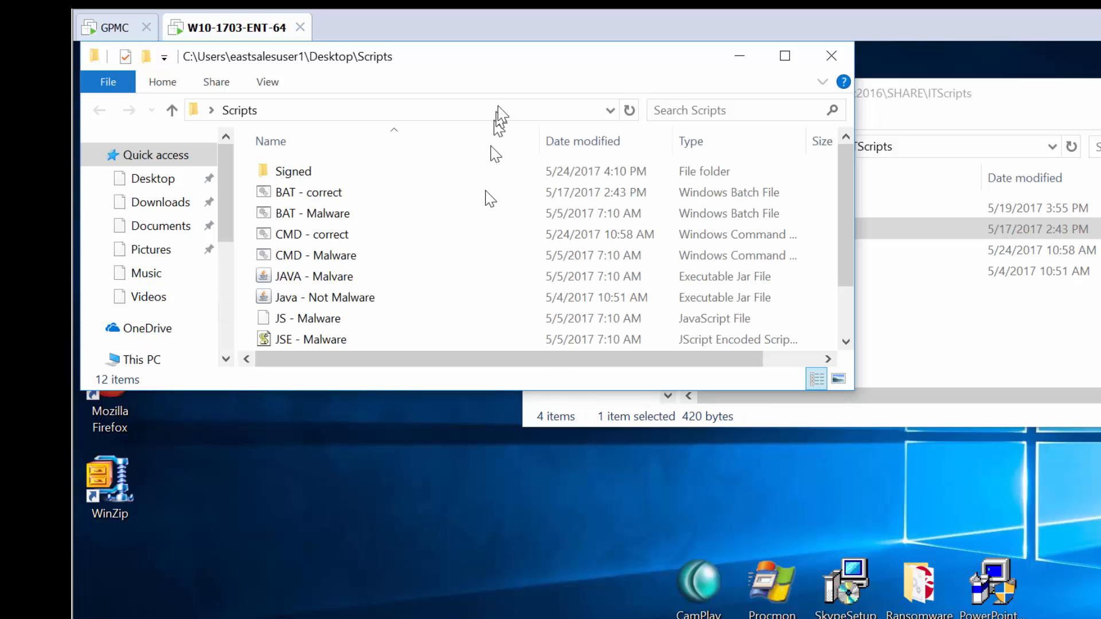
Snap the local Scripts folder window to the right half and run BAT - correct through all its pauses.
{"action": "left_click_drag", "start_coordinate": [516, 69], "coordinate": [1098, 79]}
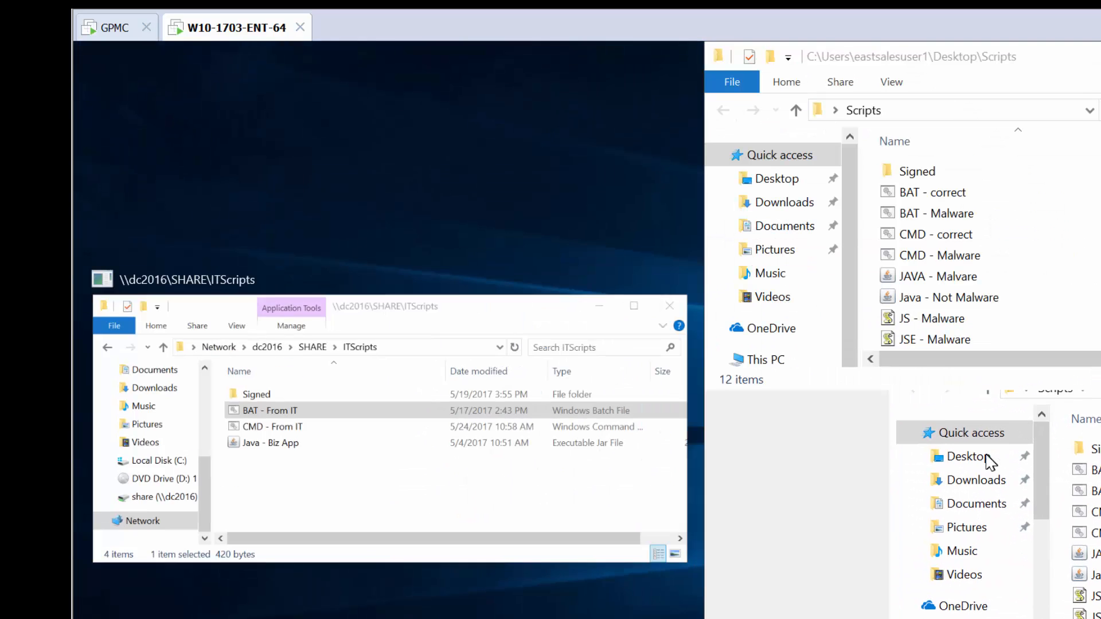
{"action": "left_click", "coordinate": [995, 547]}
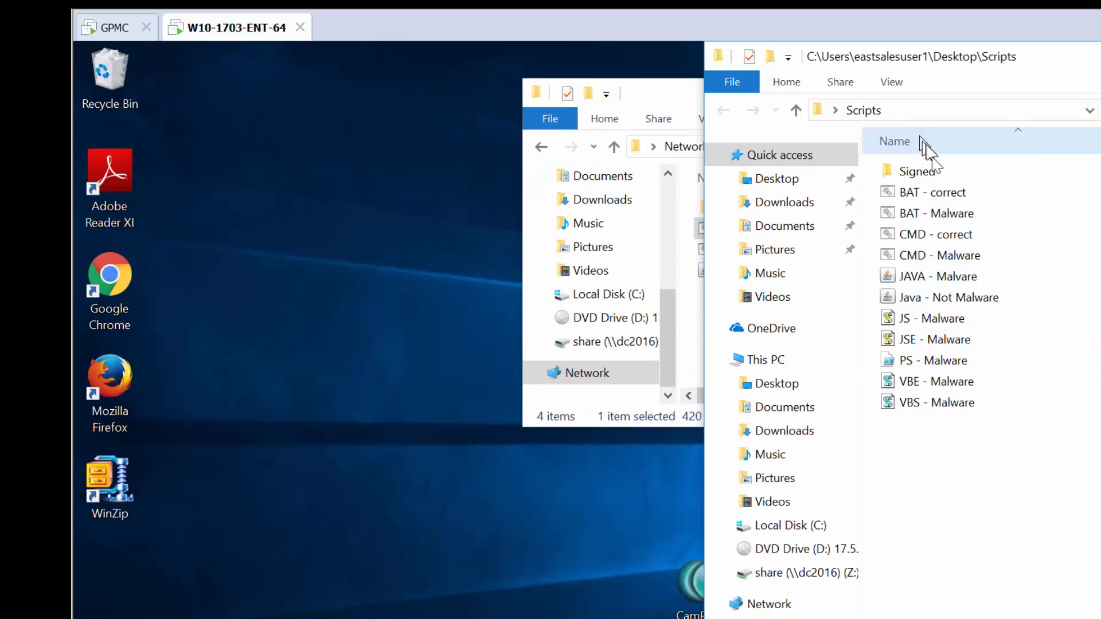
{"action": "double_click", "coordinate": [934, 191]}
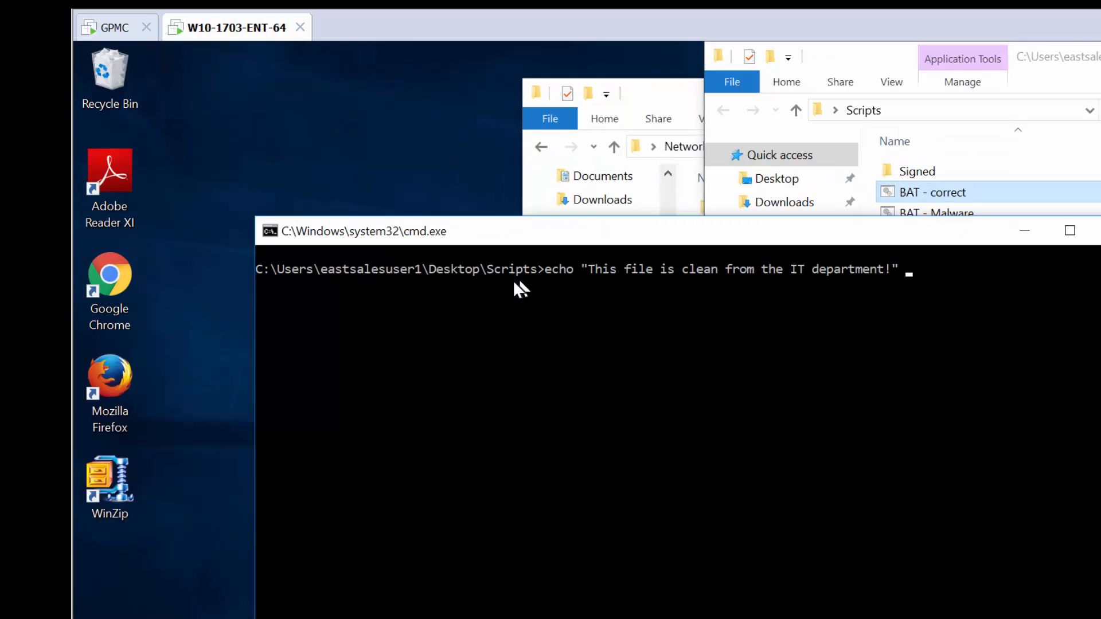
{"action": "key", "text": "space"}
{"action": "key", "text": "space"}
{"action": "key", "text": "space"}
{"action": "key", "text": "space"}
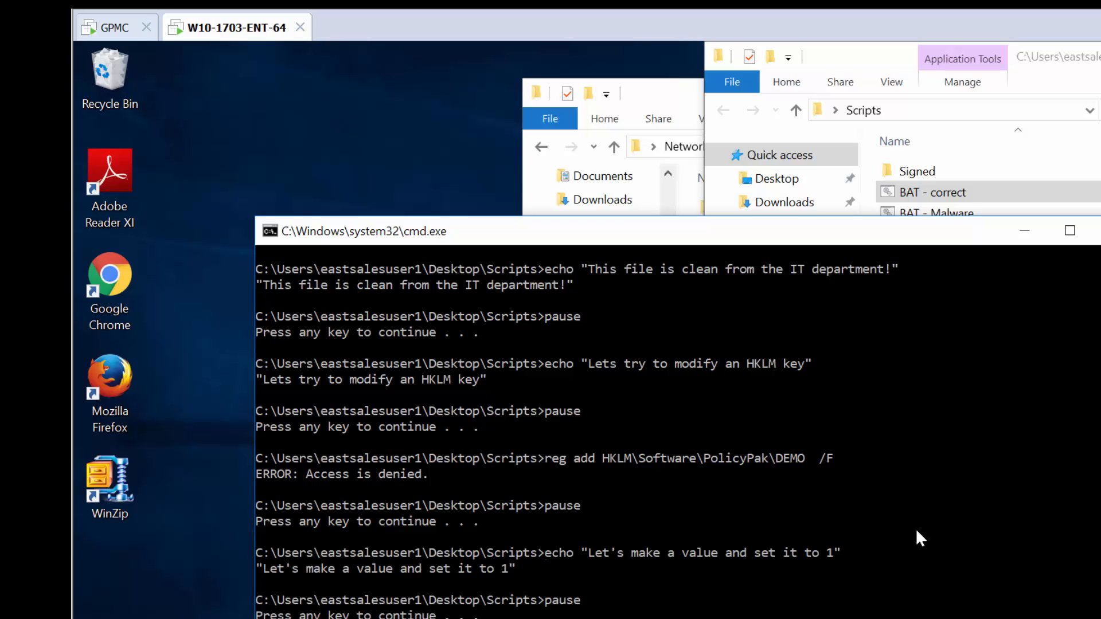
{"action": "key", "text": "space"}
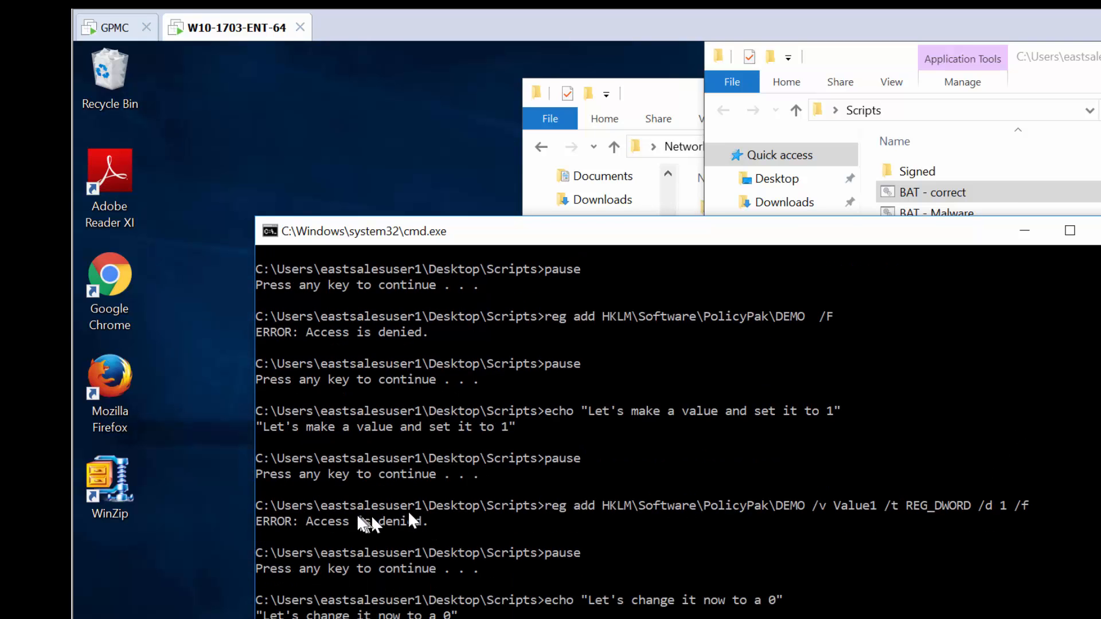
{"action": "left_click_drag", "start_coordinate": [320, 505], "coordinate": [404, 522]}
{"action": "key", "text": "space"}
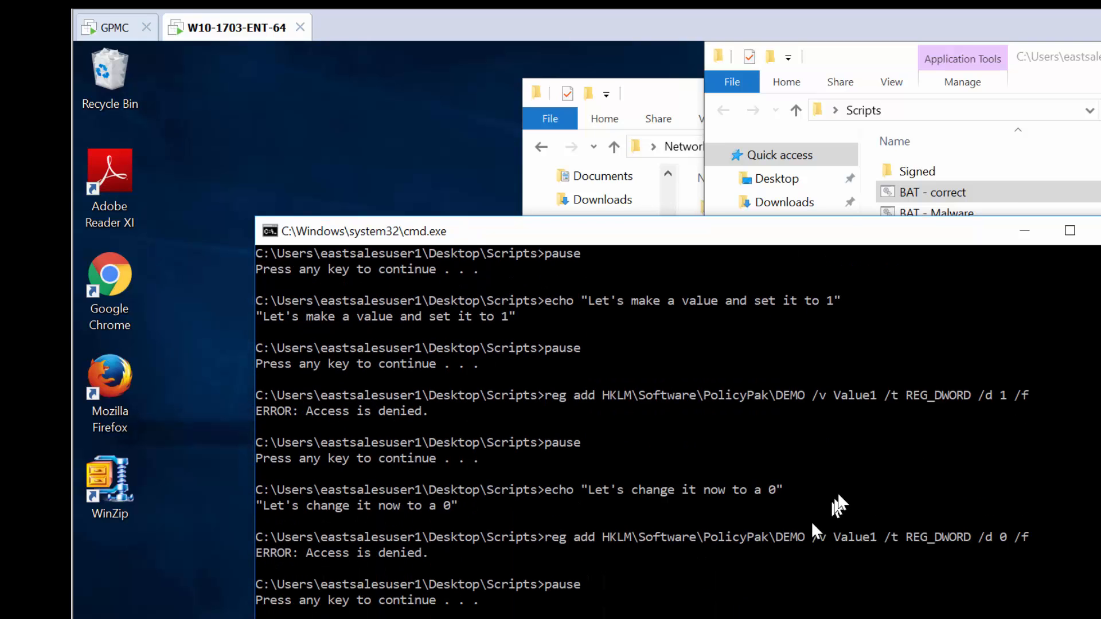
{"action": "key", "text": "space"}
Try to run BAT - Malware, JAVA - Malware, JS - Malware and JSE - Malware, dismissing each Attention alert.
{"action": "double_click", "coordinate": [943, 211]}
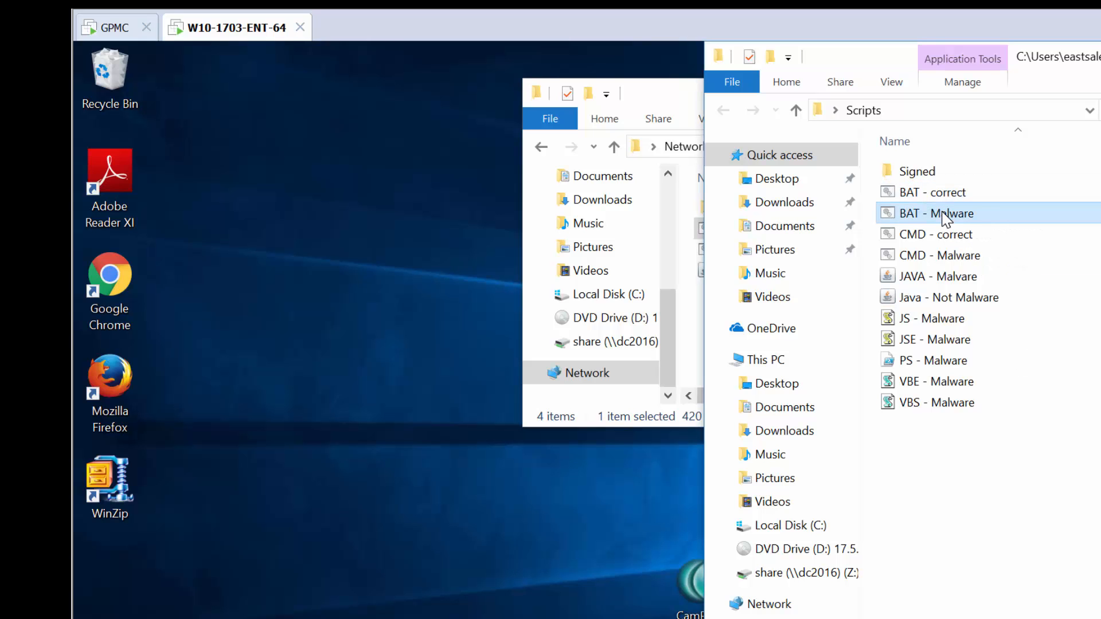
{"action": "key", "text": "space"}
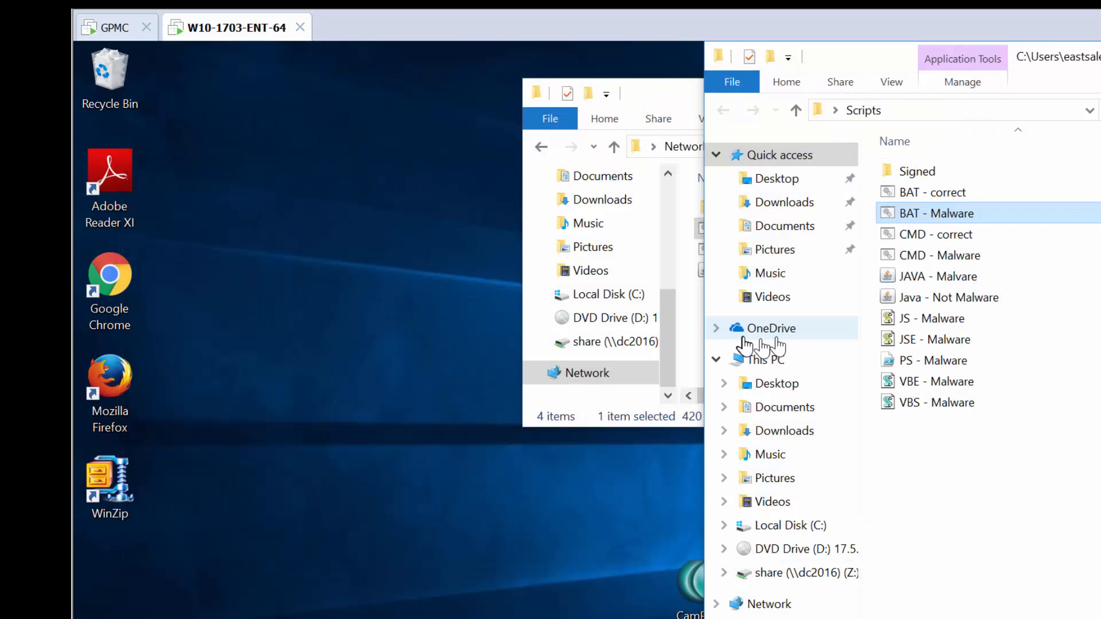
{"action": "double_click", "coordinate": [917, 281]}
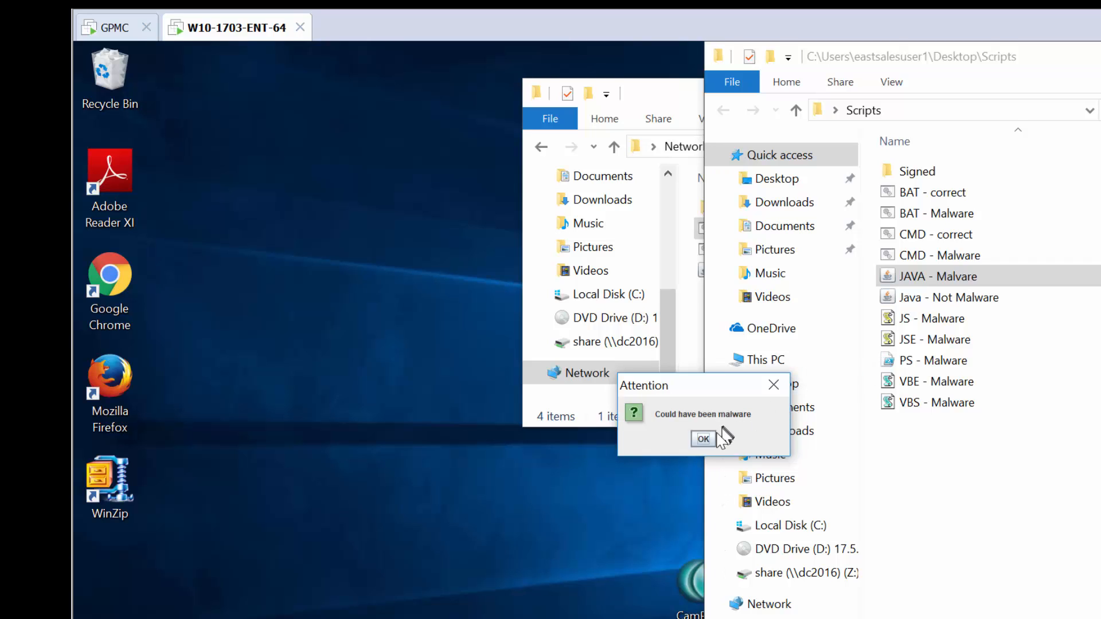
{"action": "left_click", "coordinate": [705, 439]}
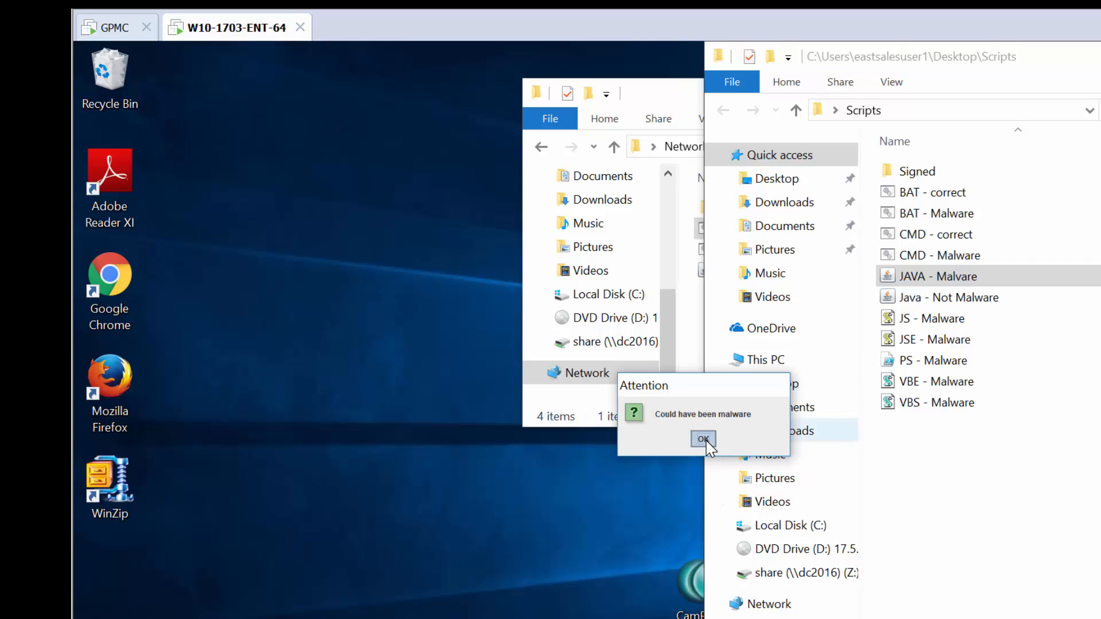
{"action": "left_click", "coordinate": [925, 321]}
{"action": "double_click", "coordinate": [925, 321]}
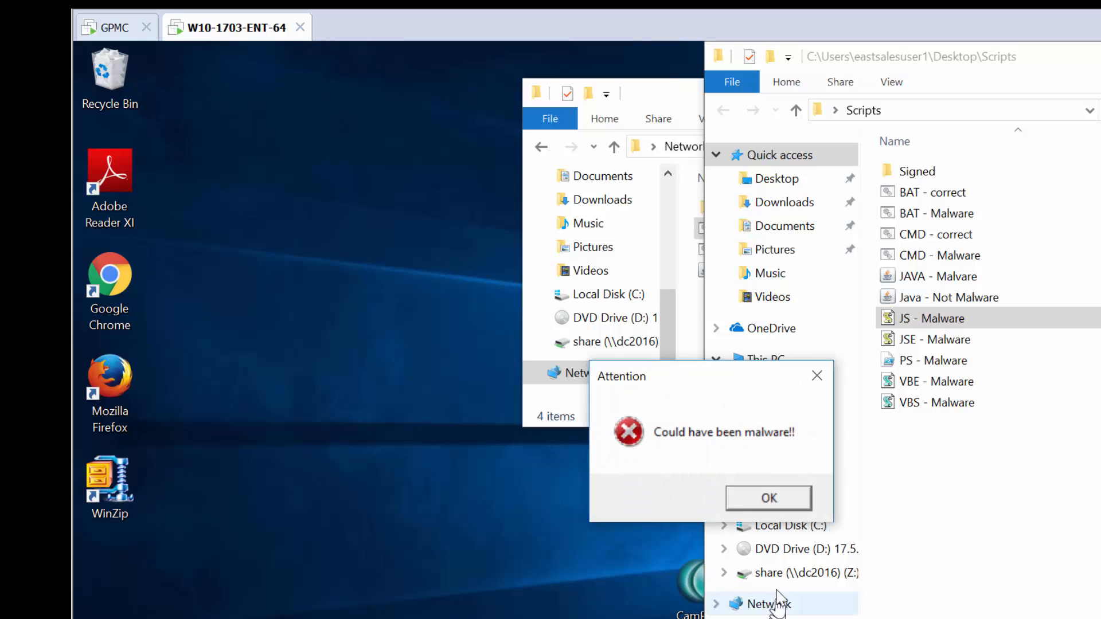
{"action": "left_click", "coordinate": [767, 504]}
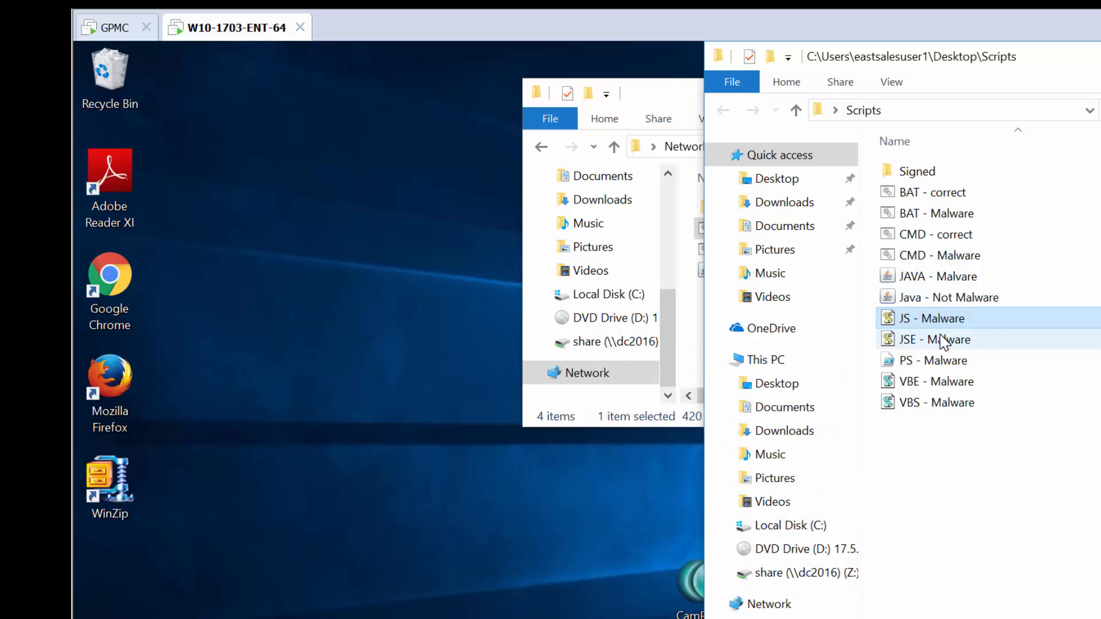
{"action": "double_click", "coordinate": [943, 340]}
{"action": "key", "text": "Return"}
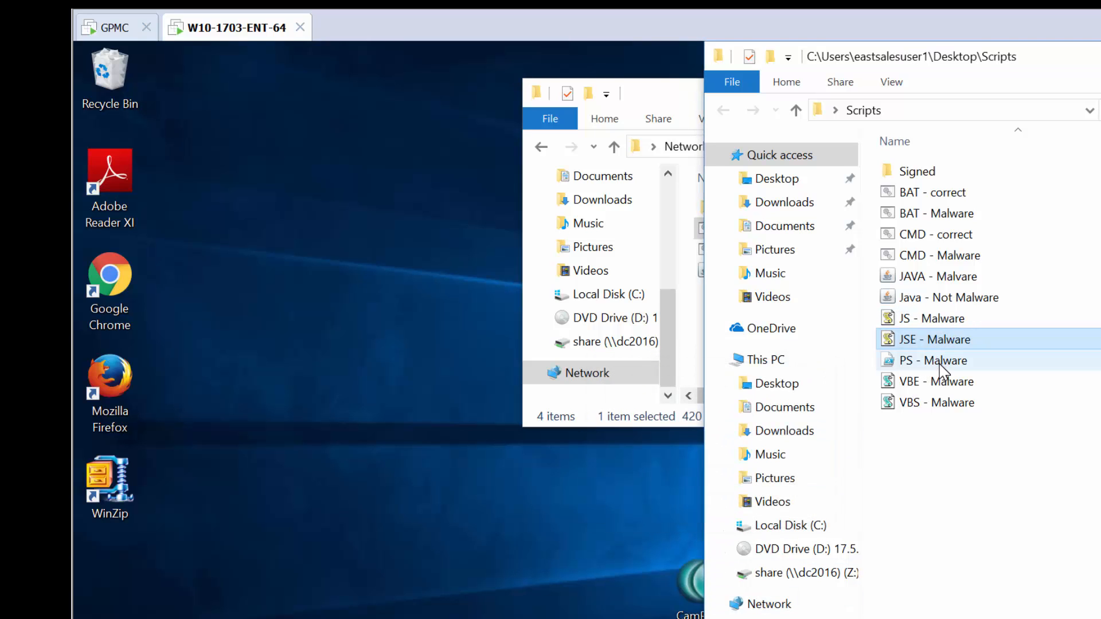
Open PS - Malware in Notepad to view it, then close Notepad.
{"action": "right_click", "coordinate": [939, 364]}
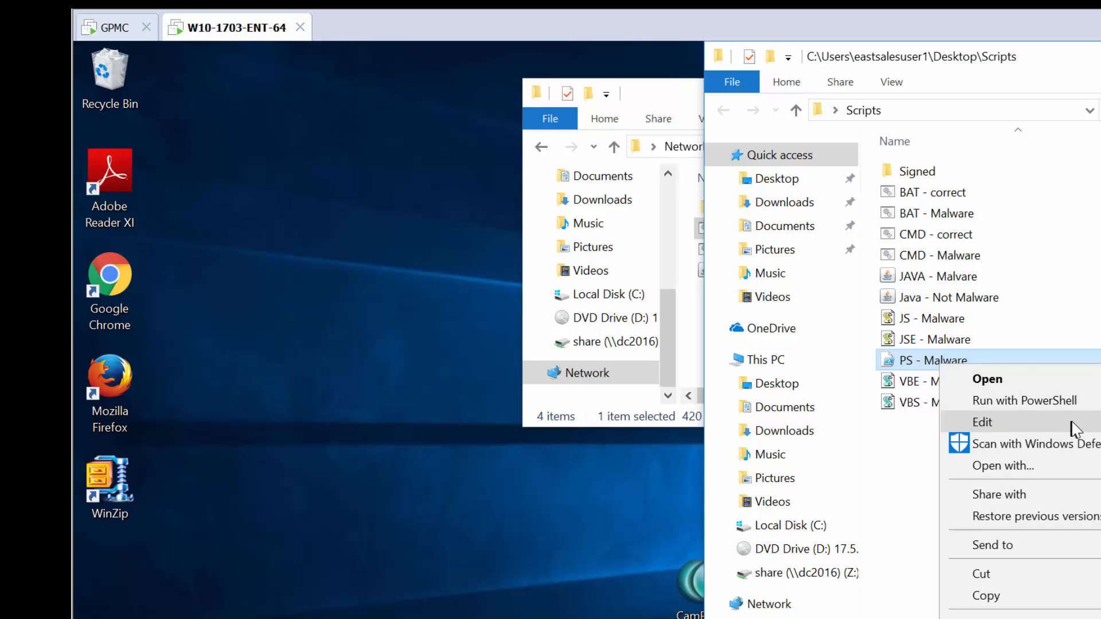
{"action": "left_click", "coordinate": [1053, 379]}
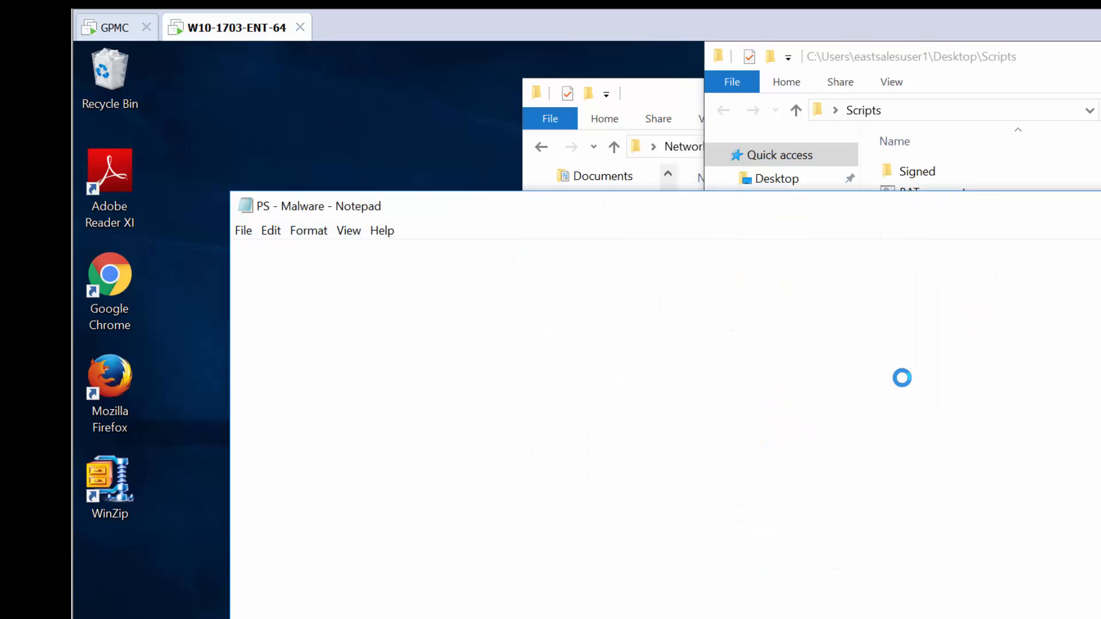
{"action": "key", "text": "alt+F4"}
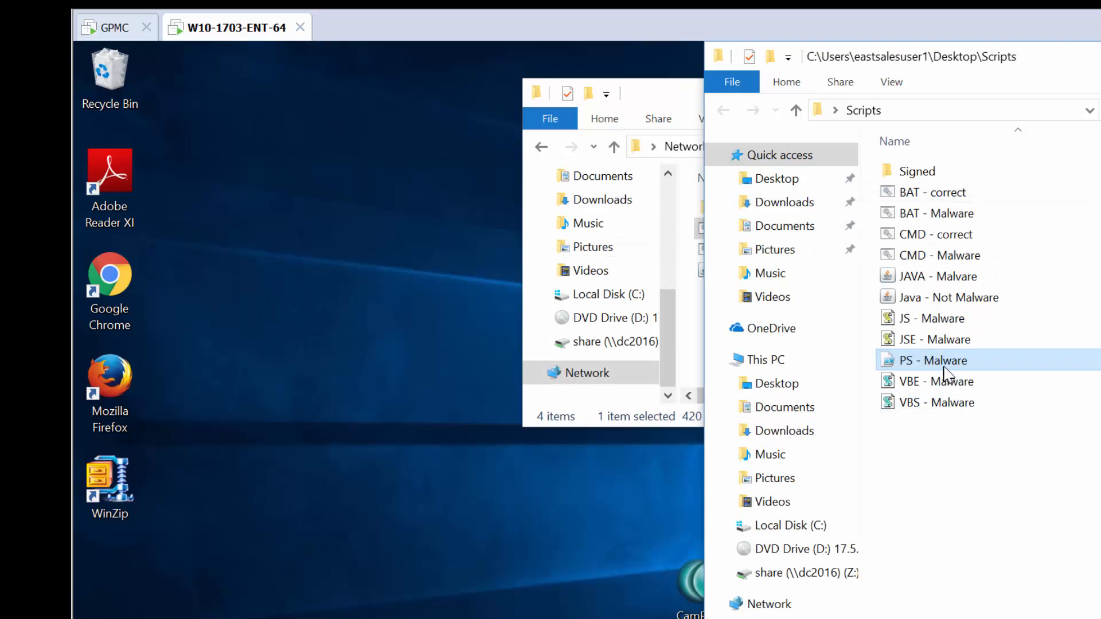
Run PS - Malware with PowerShell, answer A at the execution policy prompt, and dismiss the Attention alert.
{"action": "right_click", "coordinate": [952, 364]}
{"action": "left_click", "coordinate": [999, 393]}
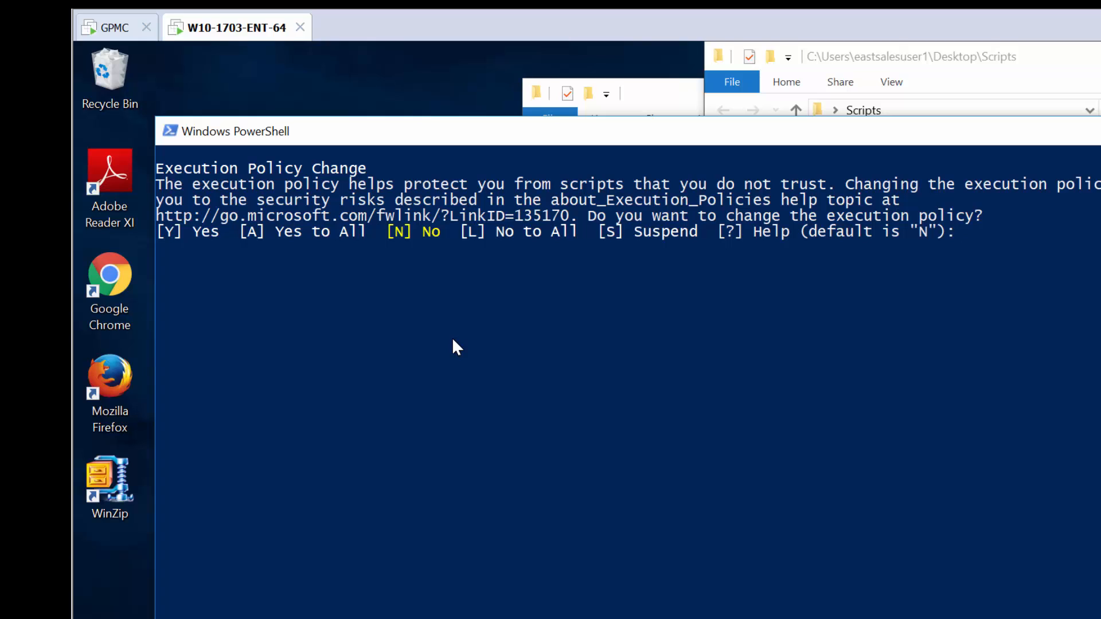
{"action": "key", "text": "Return"}
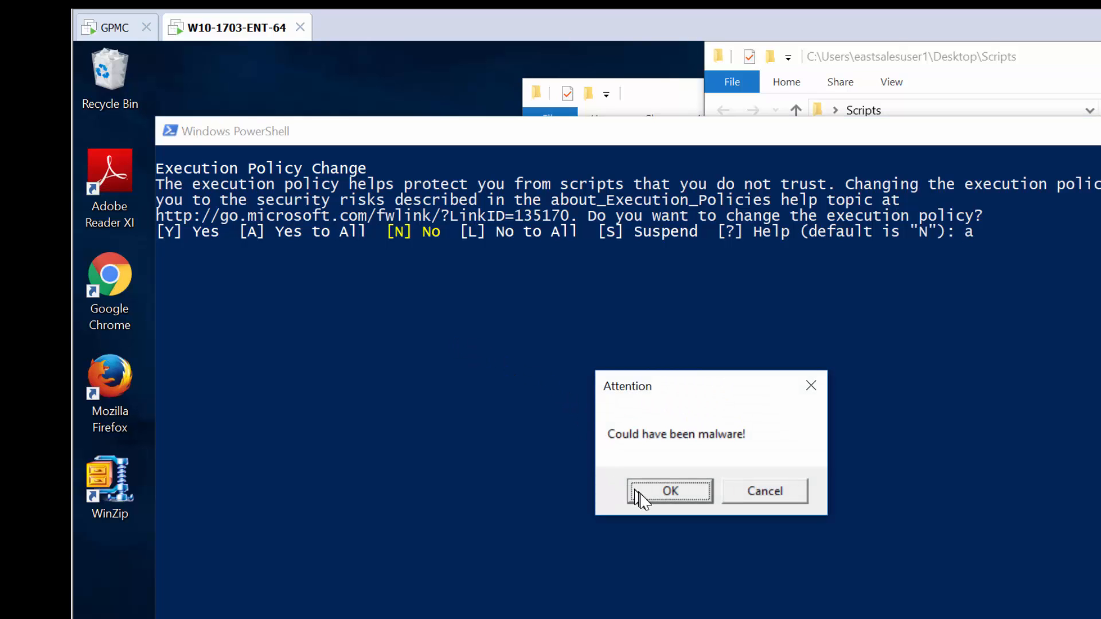
{"action": "left_click", "coordinate": [663, 502]}
Try to run VBE - Malware and VBS - Malware, dismissing each Attention alert.
{"action": "left_click", "coordinate": [947, 386]}
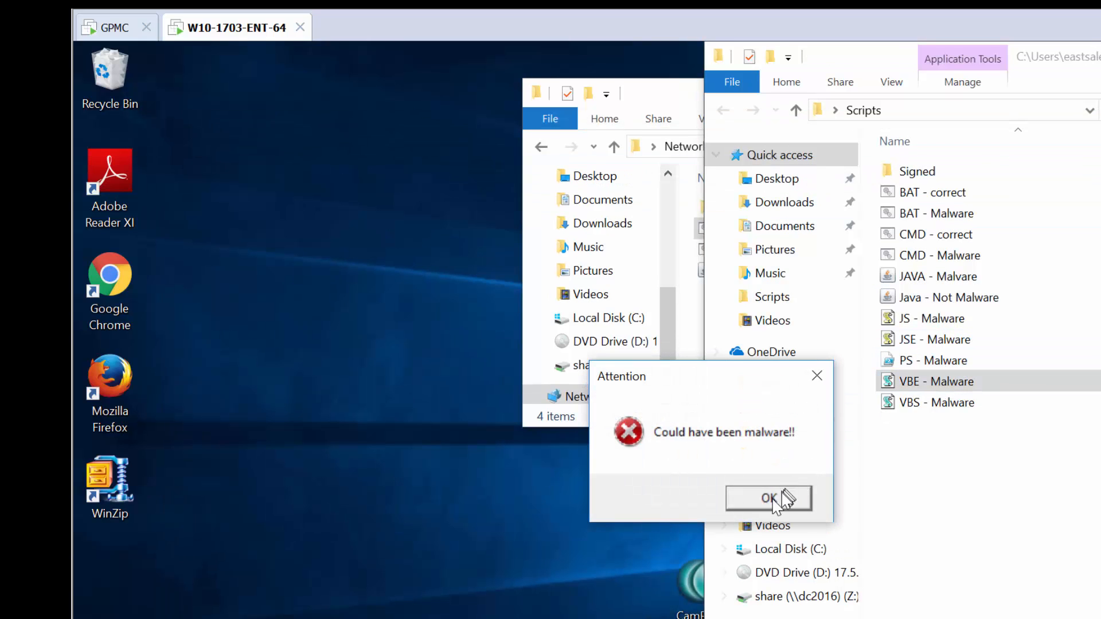
{"action": "left_click", "coordinate": [777, 500]}
{"action": "double_click", "coordinate": [931, 404]}
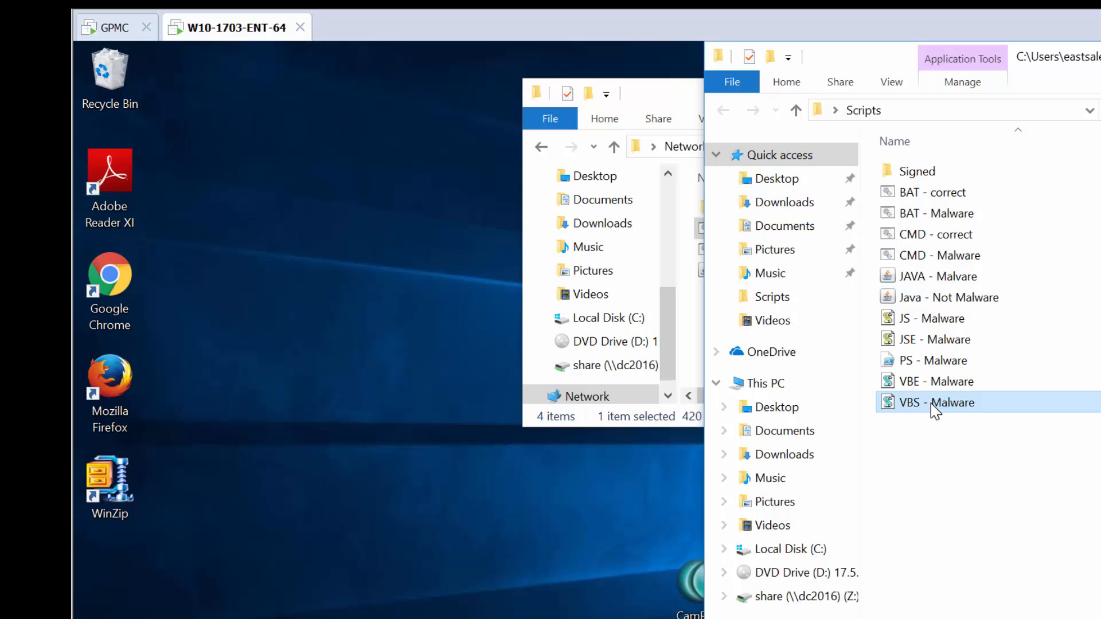
{"action": "left_click", "coordinate": [771, 499]}
In the GPO editor, add a new SecureRun(TM) policy with SecureRun Members checking enabled, then return to the W10-1703-ENT-64 machine.
{"action": "left_click", "coordinate": [116, 30]}
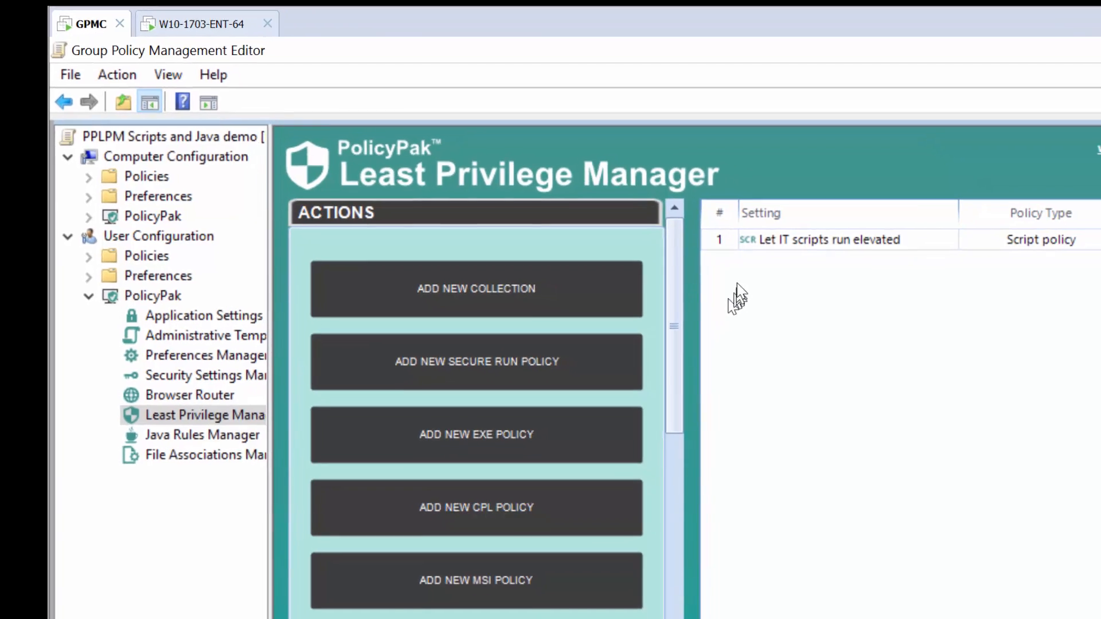
{"action": "right_click", "coordinate": [789, 296]}
{"action": "mouse_move", "coordinate": [804, 309]}
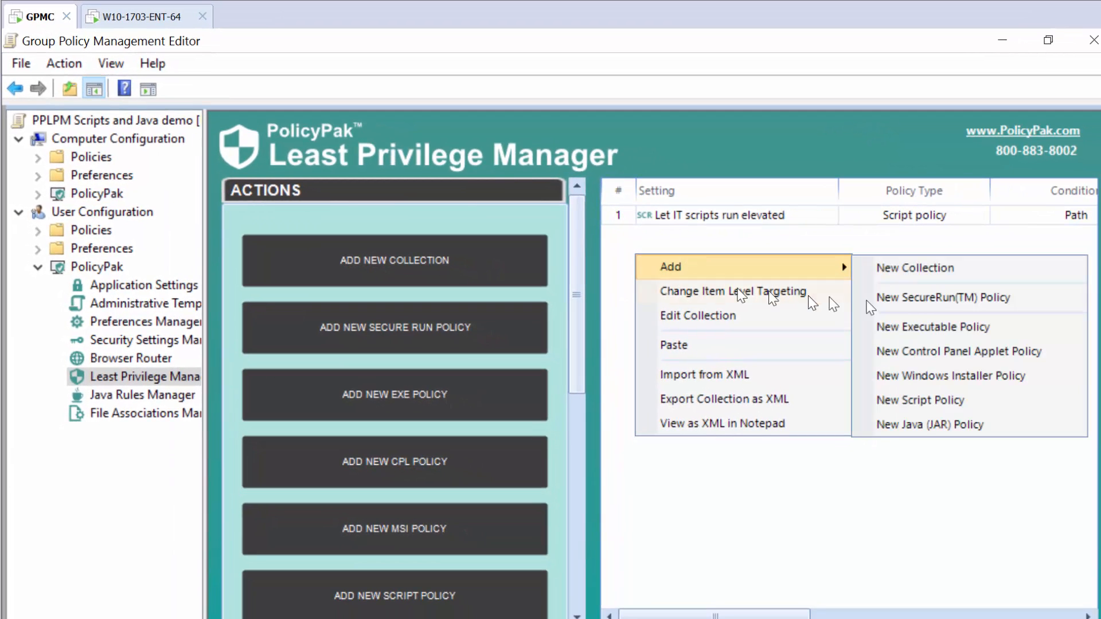
{"action": "left_click", "coordinate": [924, 298]}
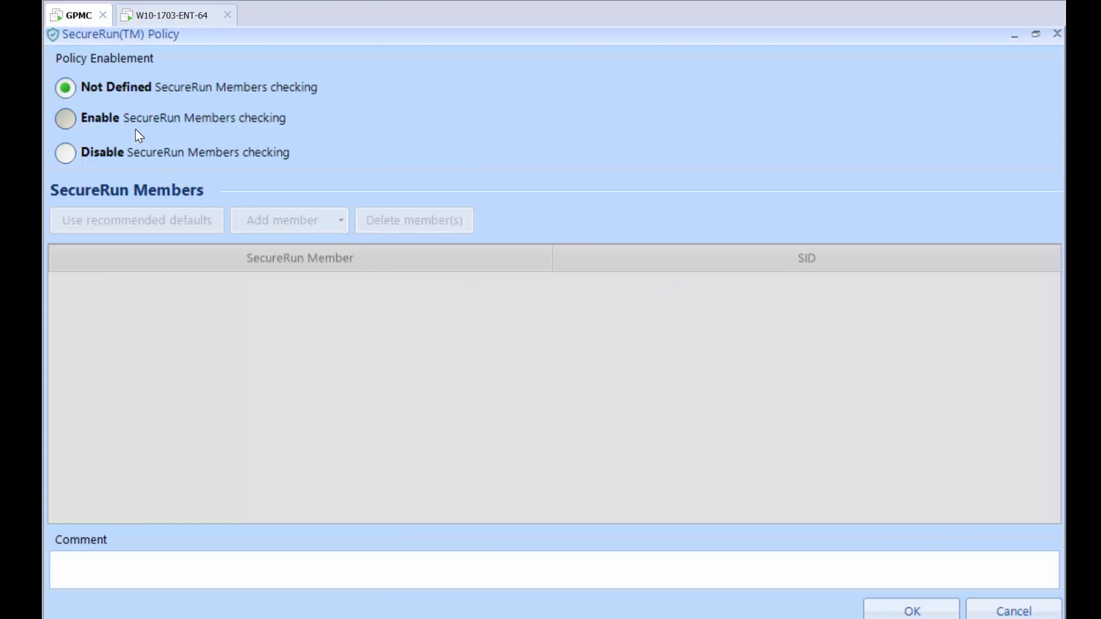
{"action": "left_click", "coordinate": [136, 133]}
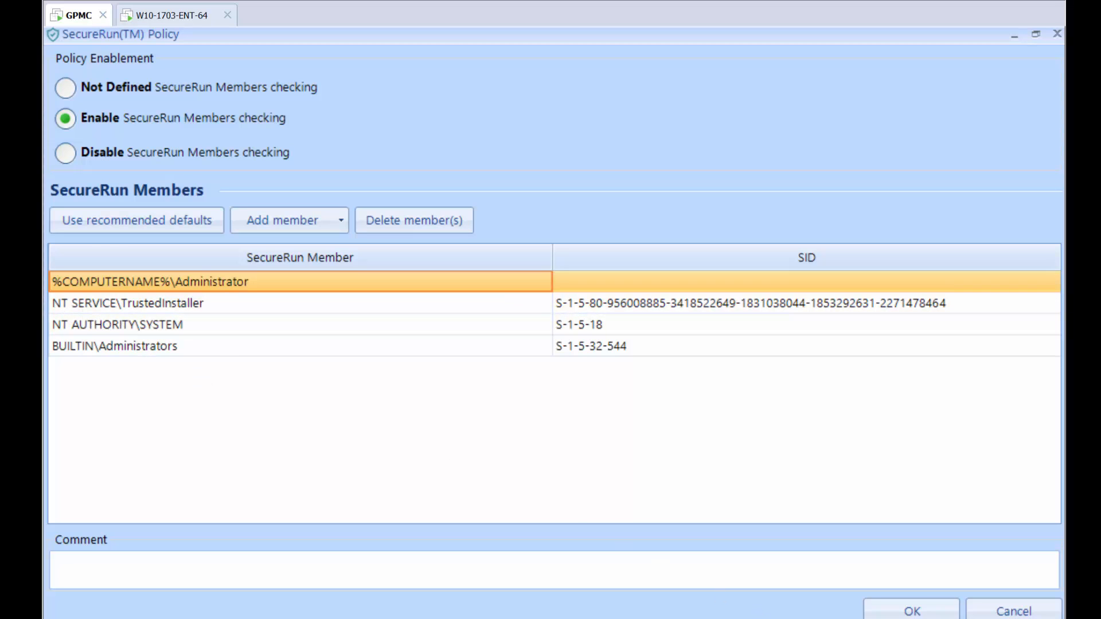
{"action": "left_click", "coordinate": [910, 610]}
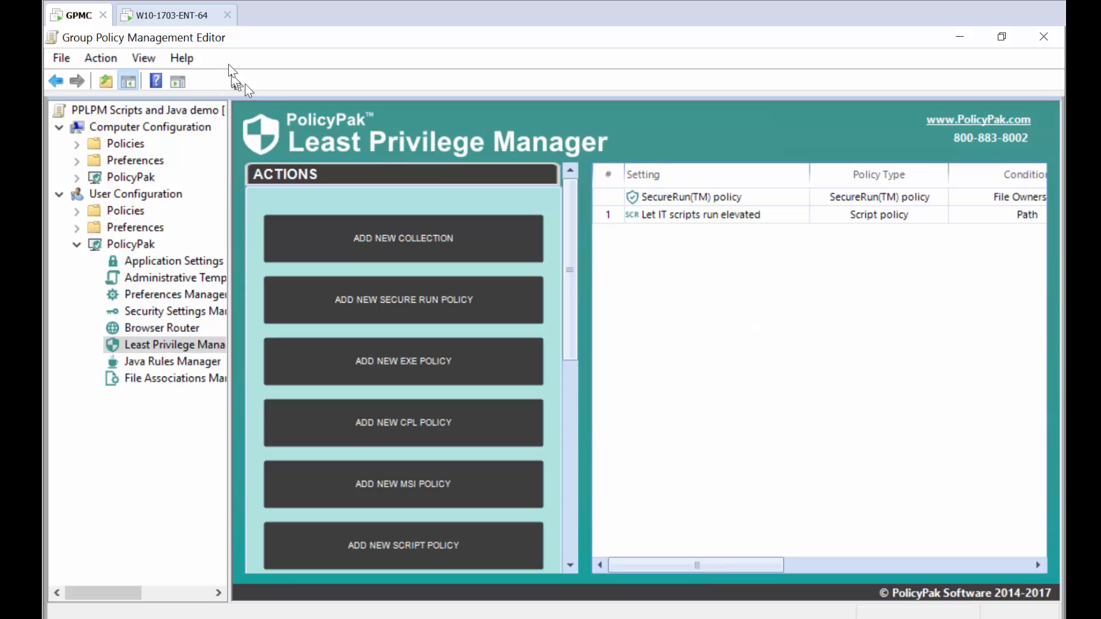
{"action": "left_click", "coordinate": [184, 23]}
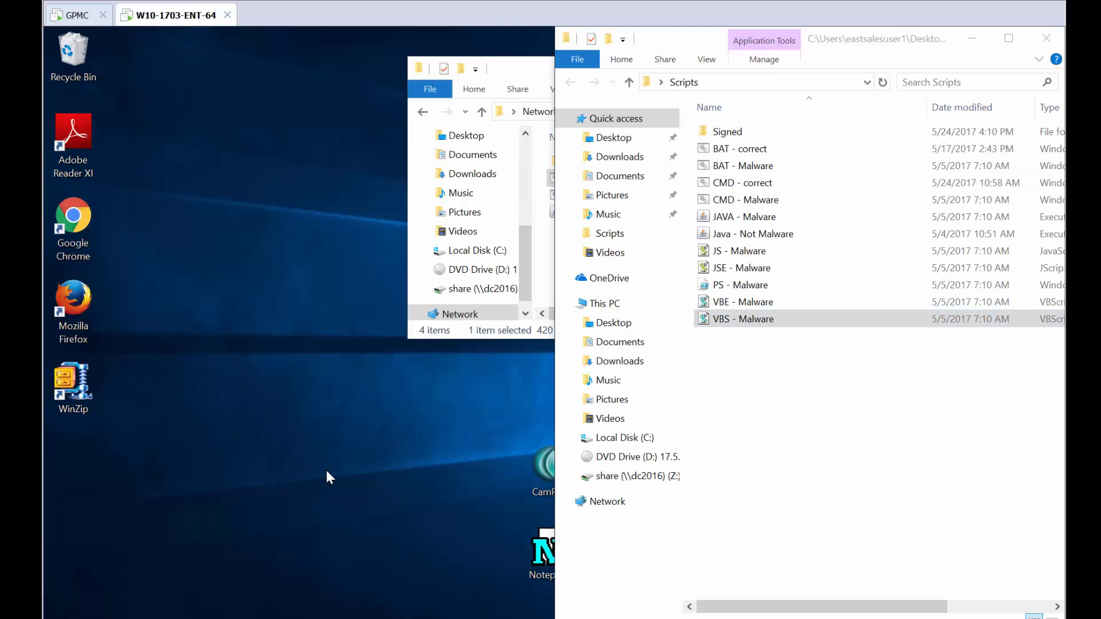
Open a Command Prompt, run gpupdate to refresh group policy, and close the window.
{"action": "key", "text": "super"}
{"action": "type", "text": "c"}
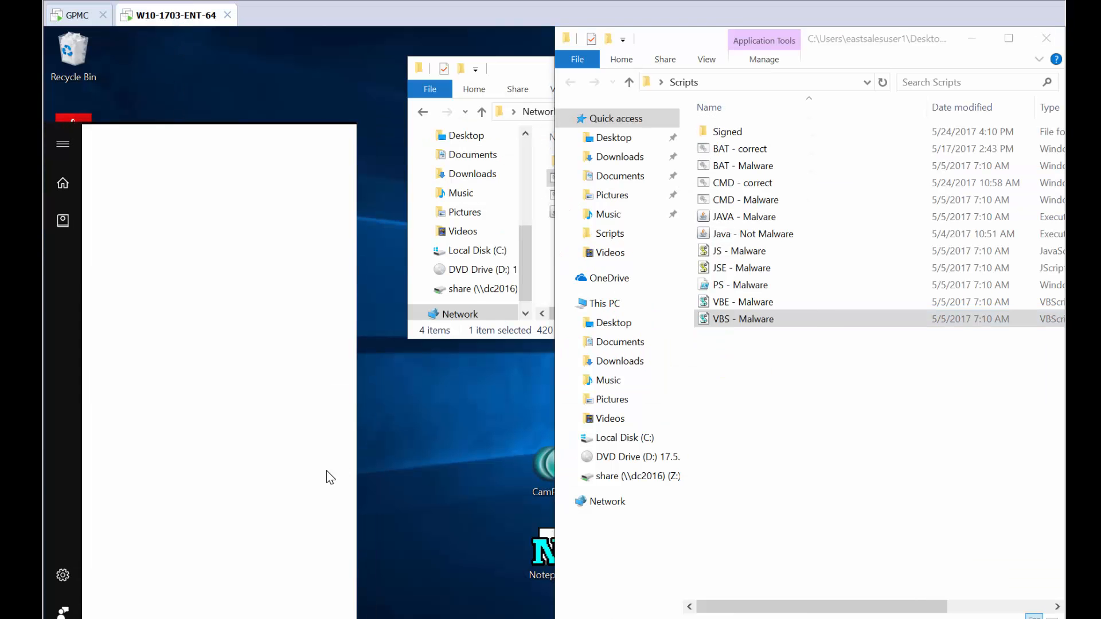
{"action": "key", "text": "Return"}
{"action": "type", "text": "gp"}
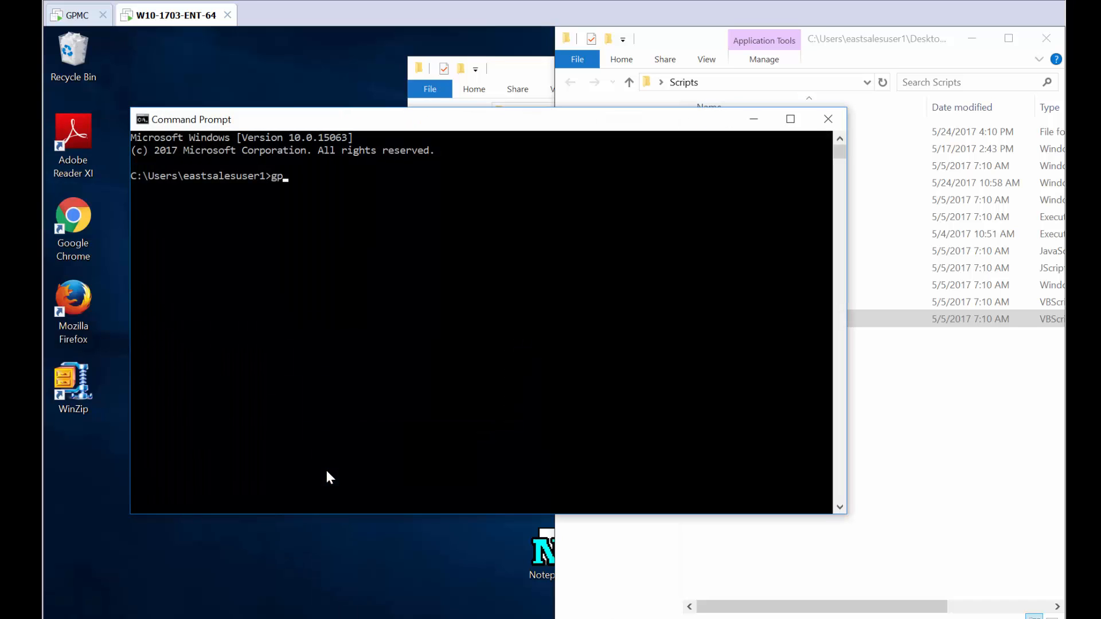
{"action": "type", "text": "update"}
{"action": "key", "text": "Return"}
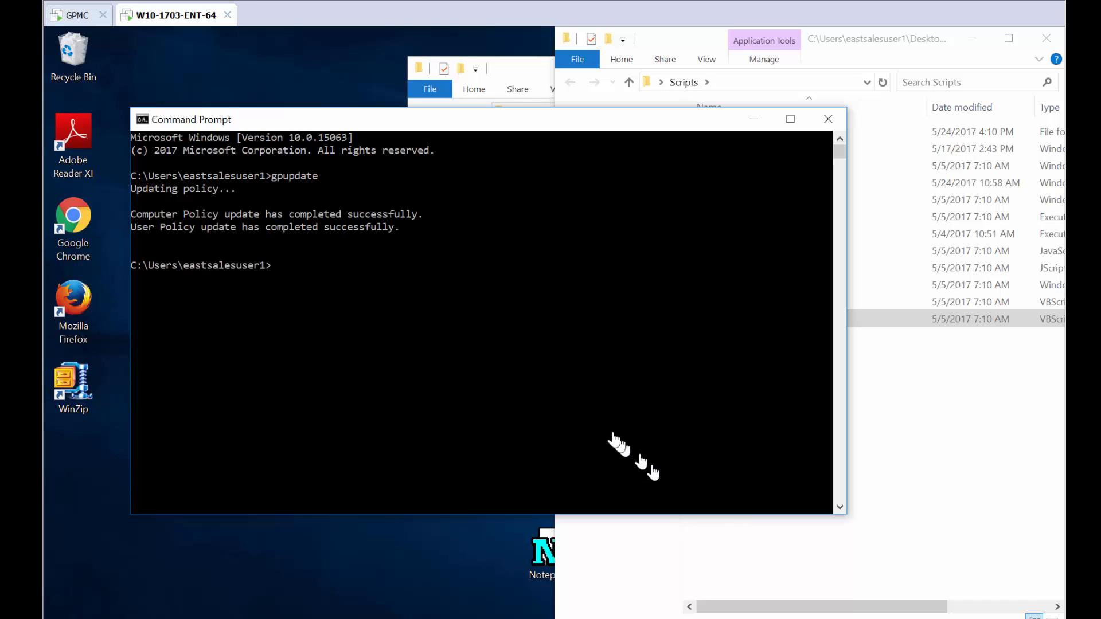
{"action": "left_click", "coordinate": [836, 119]}
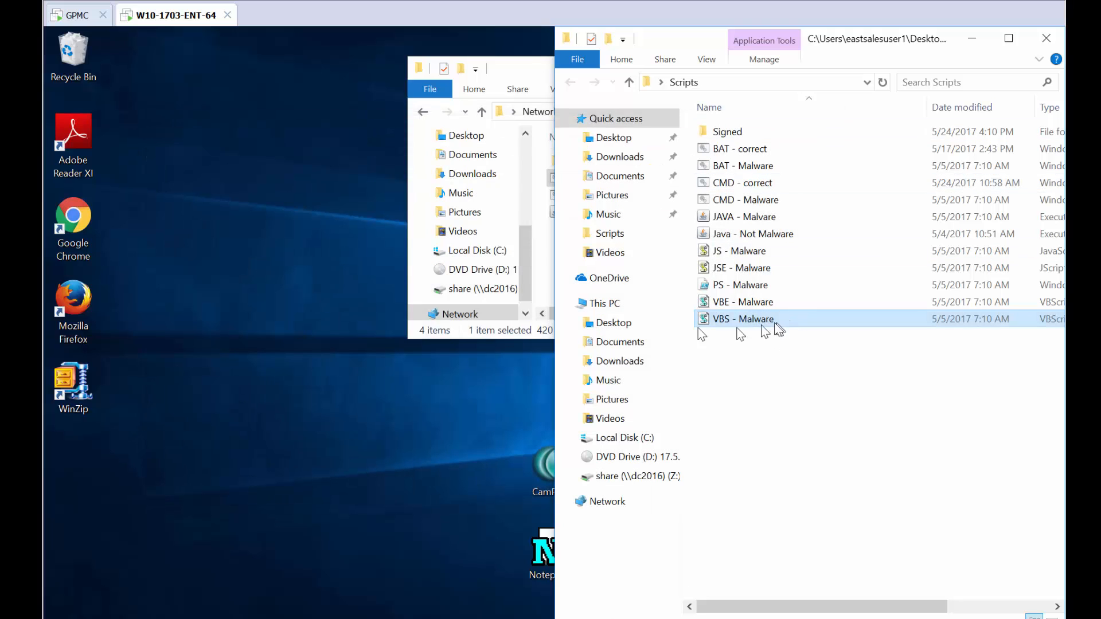
Run BAT - From IT from the ITScripts share and step through all its pause prompts.
{"action": "left_click_drag", "start_coordinate": [524, 72], "coordinate": [336, 153]}
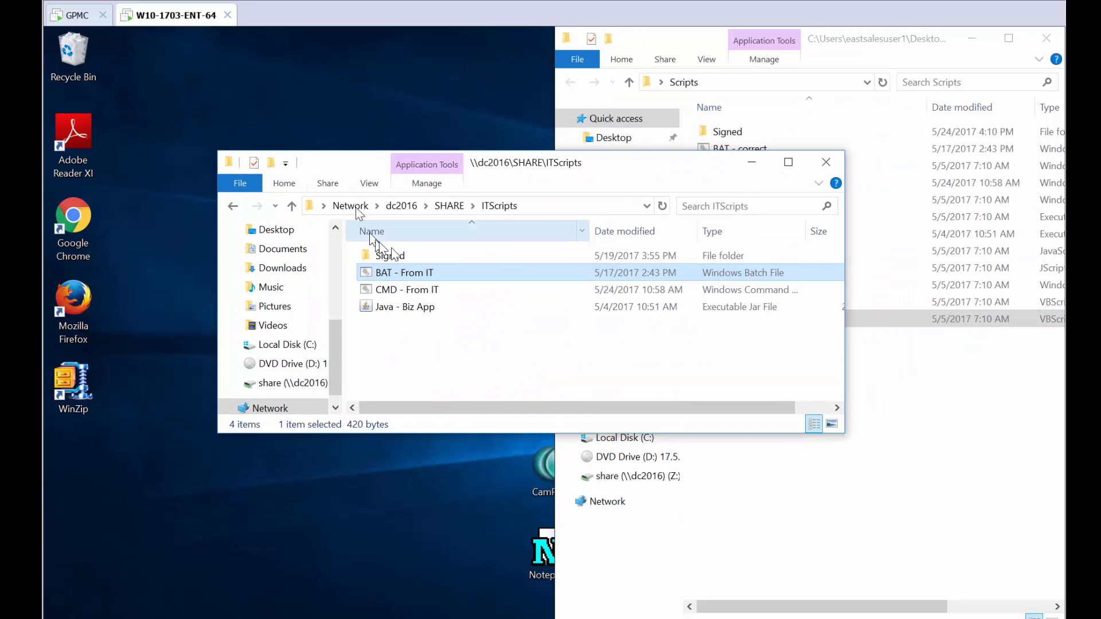
{"action": "double_click", "coordinate": [403, 279]}
{"action": "key", "text": "space"}
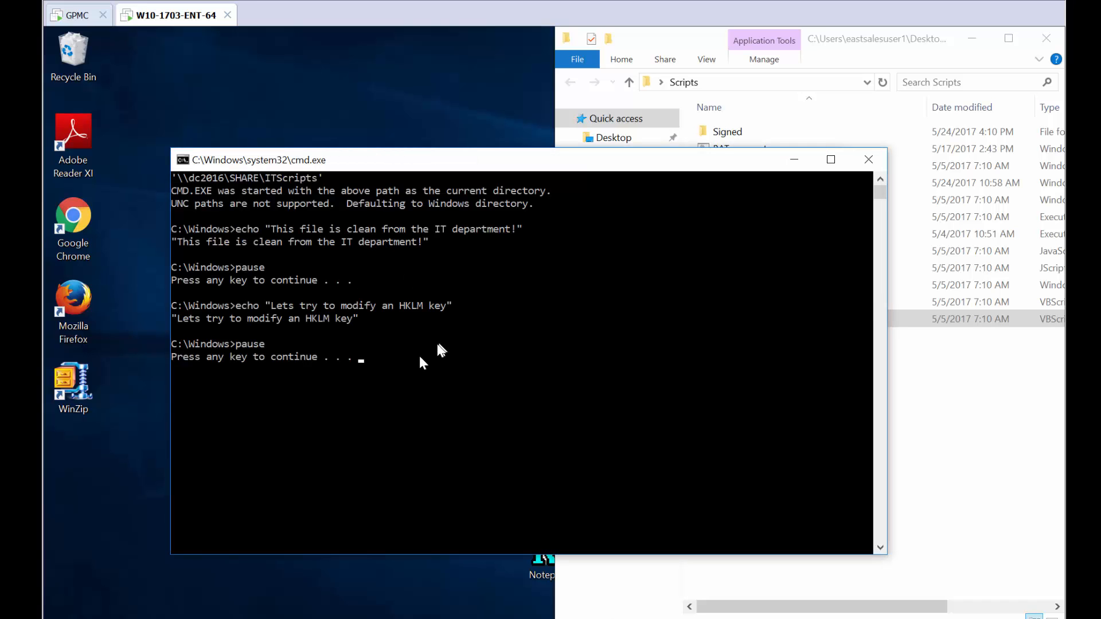
{"action": "key", "text": "space"}
{"action": "key", "text": "space"}
{"action": "key", "text": "space"}
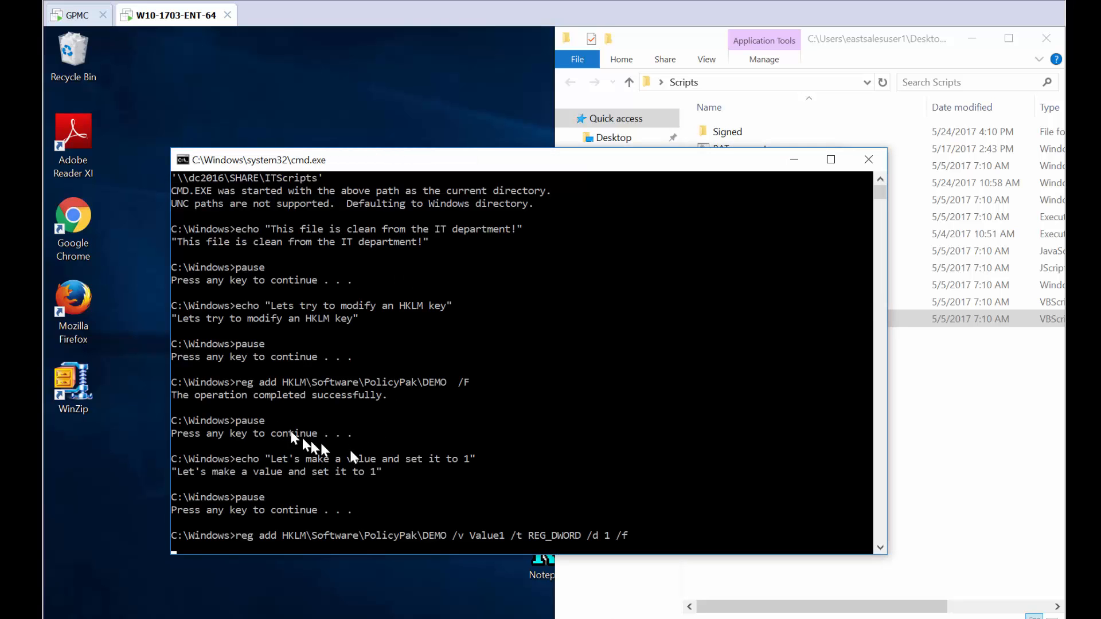
{"action": "key", "text": "space"}
{"action": "key", "text": "space"}
{"action": "key", "text": "space"}
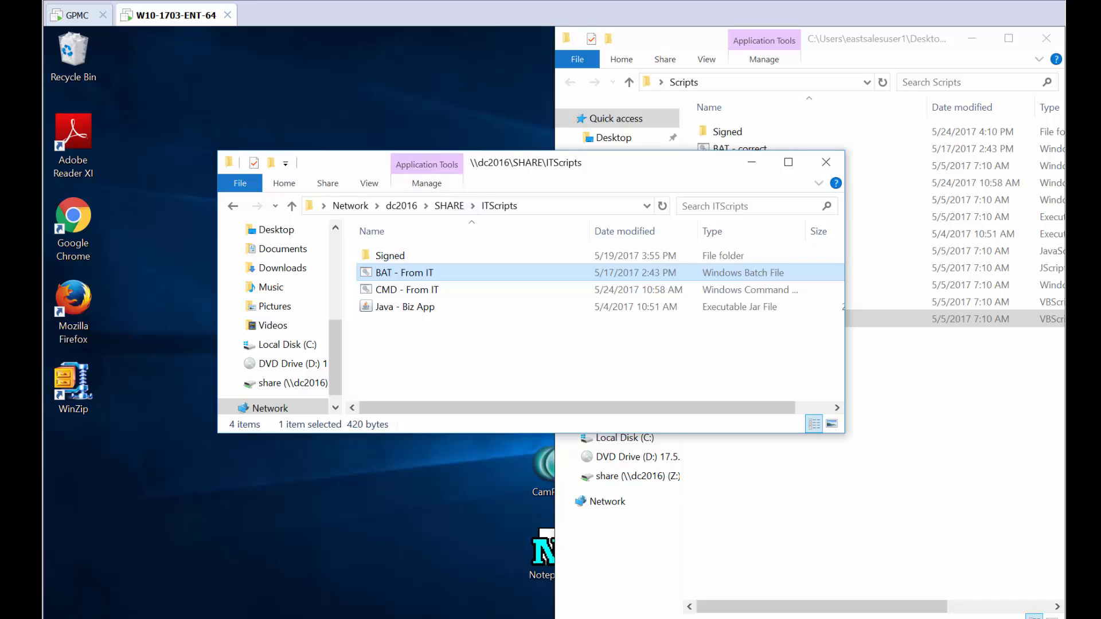
Copy BAT - From IT from the ITScripts share onto the desktop.
{"action": "left_click_drag", "start_coordinate": [488, 167], "coordinate": [596, 241]}
{"action": "left_click_drag", "start_coordinate": [501, 351], "coordinate": [378, 165]}
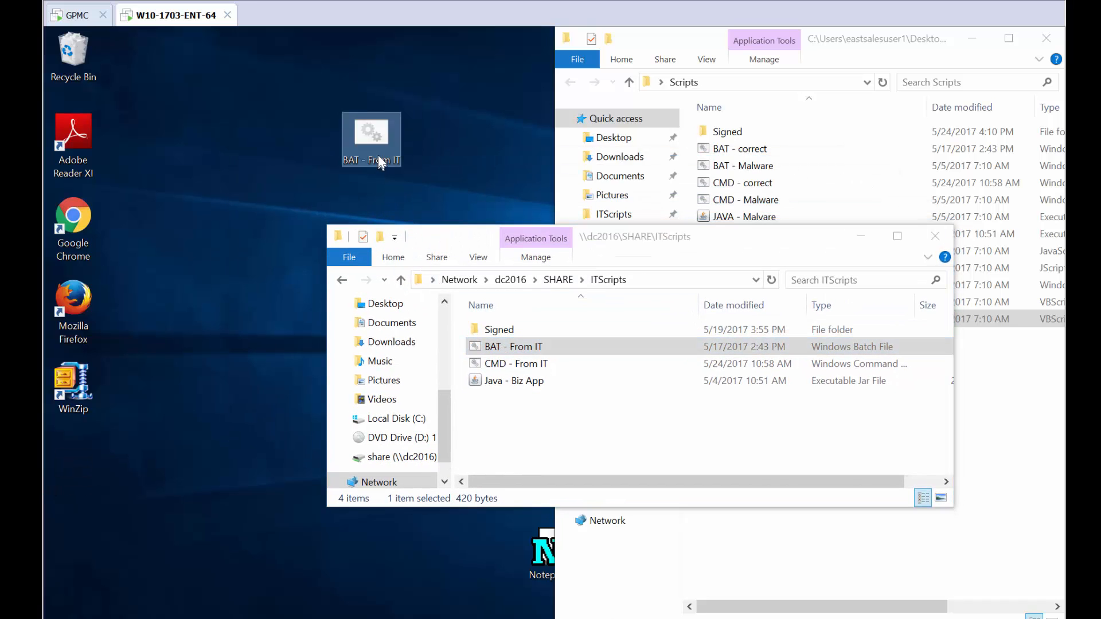
{"action": "left_click_drag", "start_coordinate": [468, 240], "coordinate": [485, 321]}
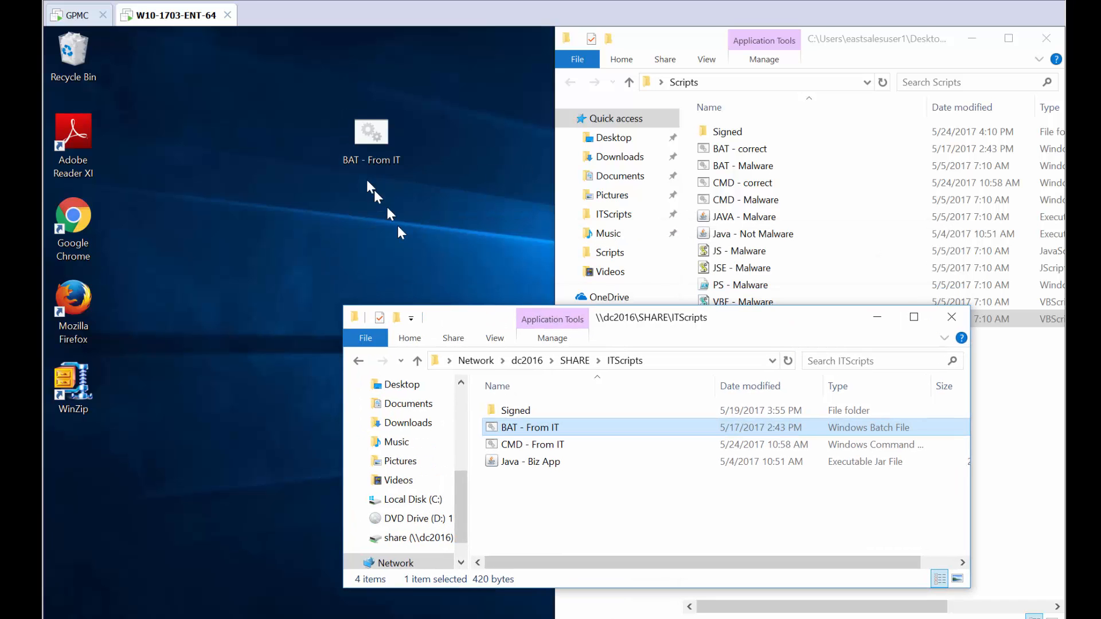
Try to run the desktop copy of BAT - From IT and close the blocked-app alert.
{"action": "double_click", "coordinate": [366, 138]}
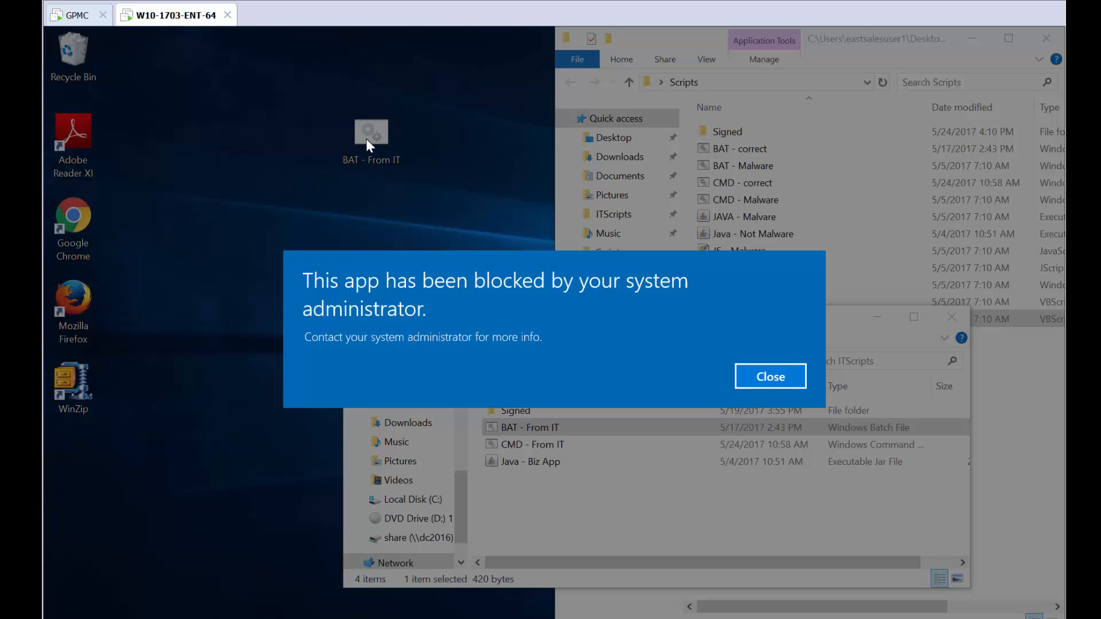
{"action": "left_click", "coordinate": [774, 379]}
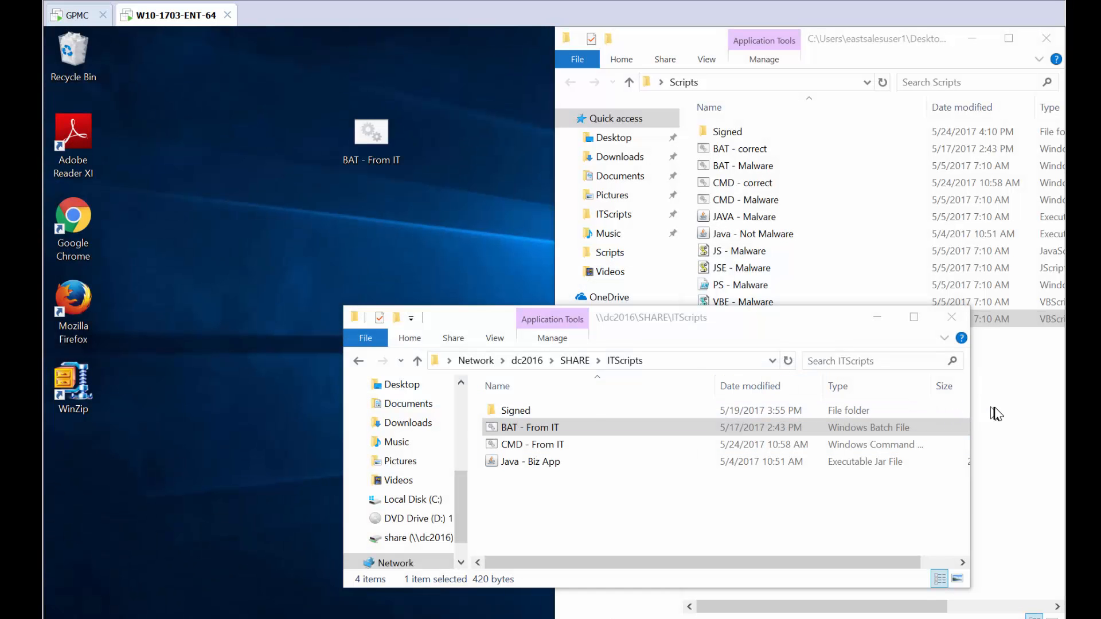
Try to run BAT - Malware and CMD - Malware from the local Scripts folder, closing the blocked alert.
{"action": "left_click", "coordinate": [996, 412]}
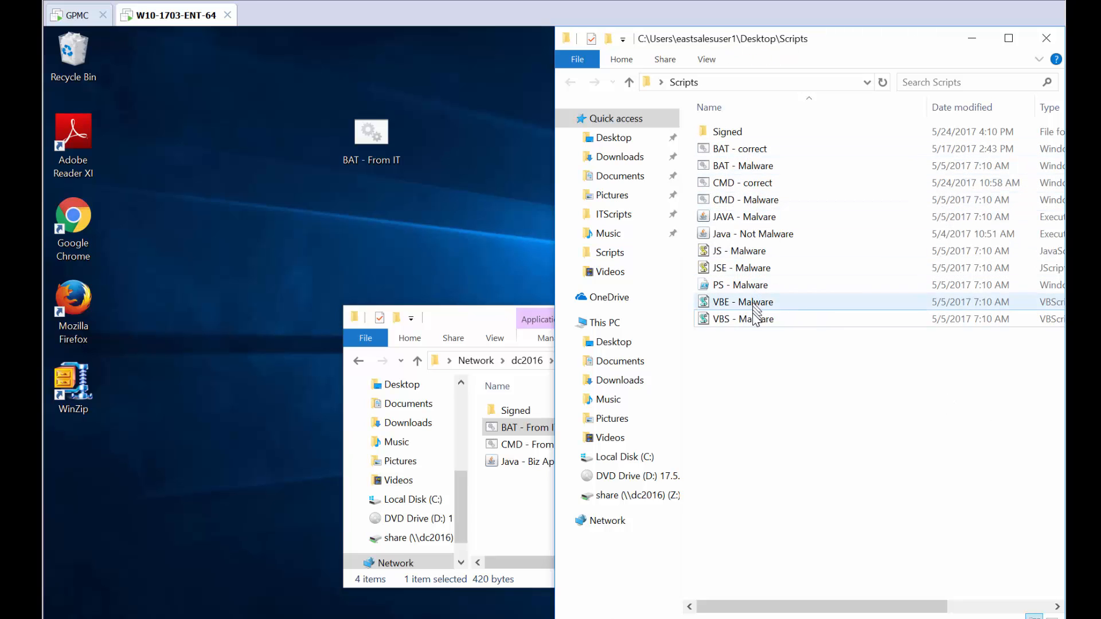
{"action": "left_click", "coordinate": [770, 168]}
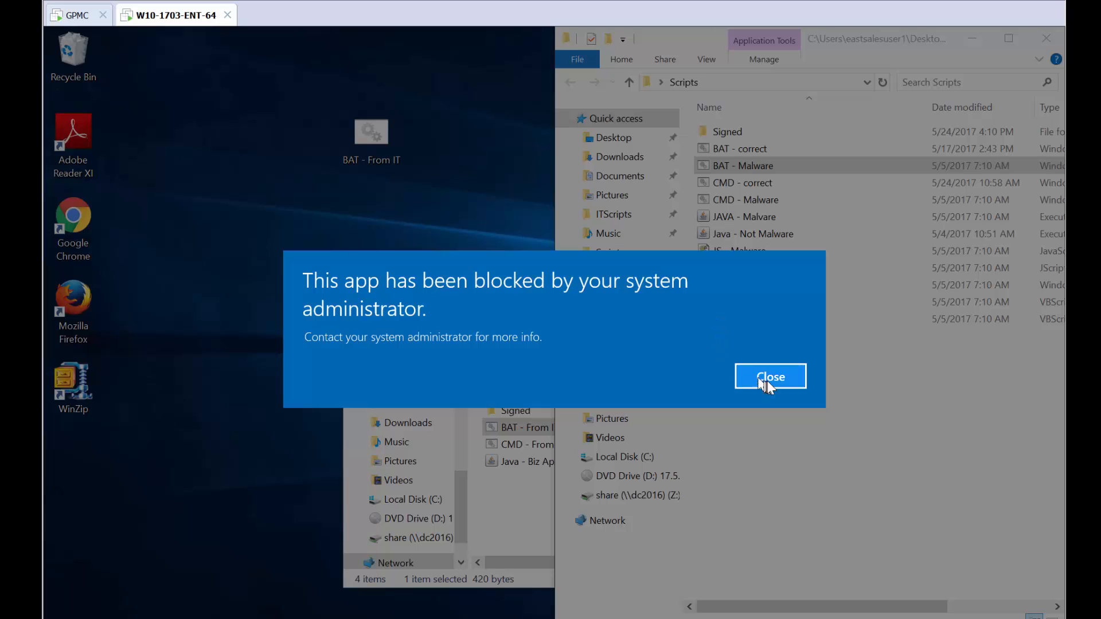
{"action": "left_click", "coordinate": [767, 381]}
{"action": "left_click", "coordinate": [770, 205]}
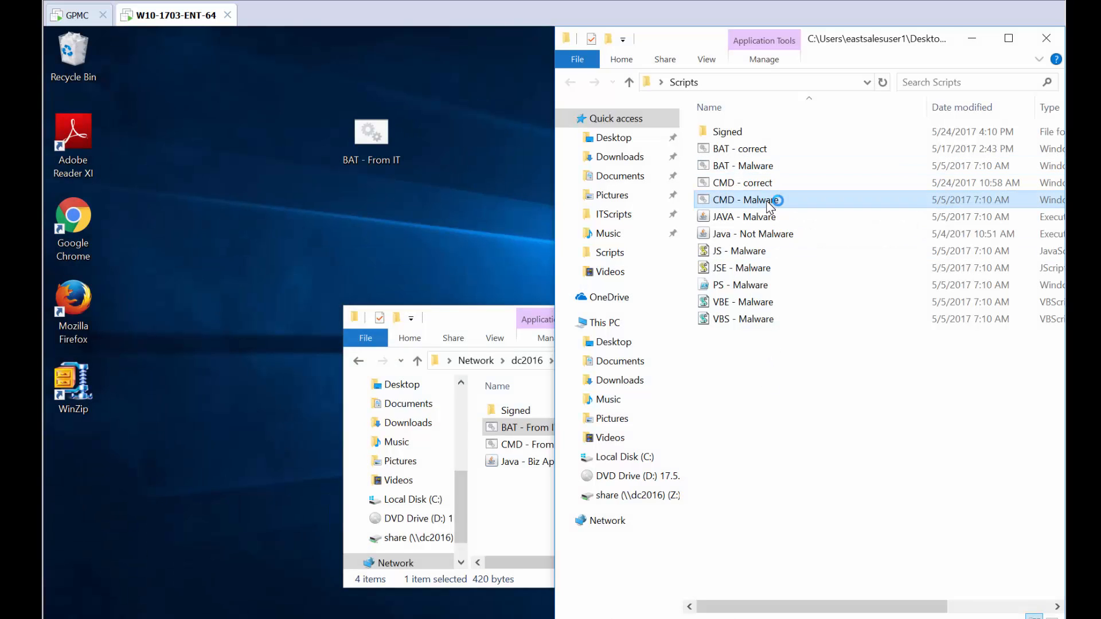
{"action": "key", "text": "Return"}
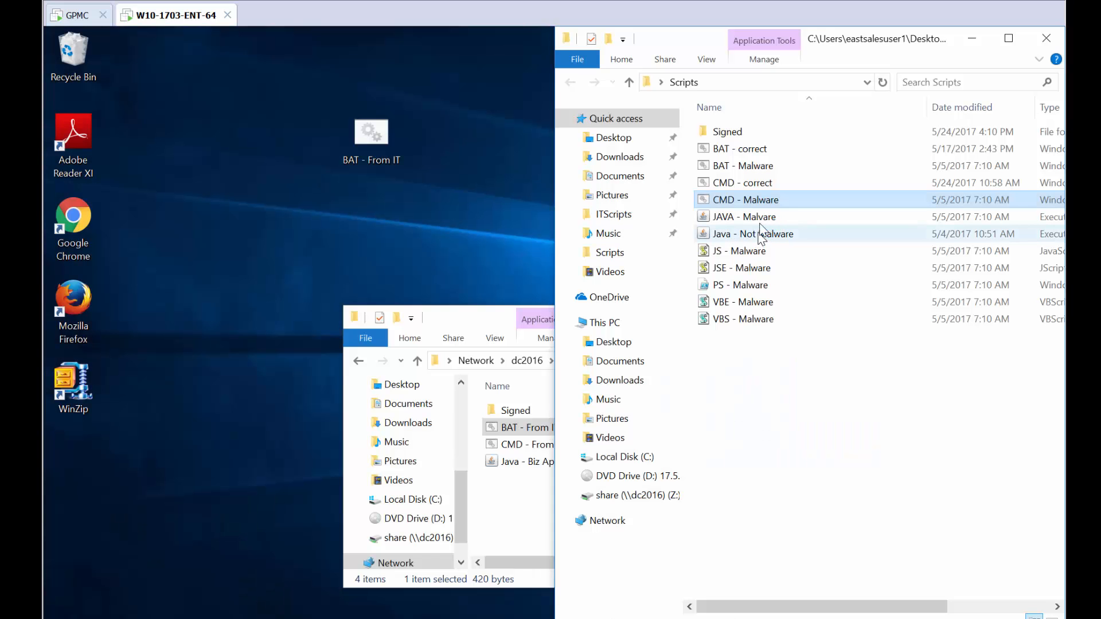
Try to run JAVA - Malware and JS - Malware, dismissing each blocked-app alert.
{"action": "double_click", "coordinate": [762, 217]}
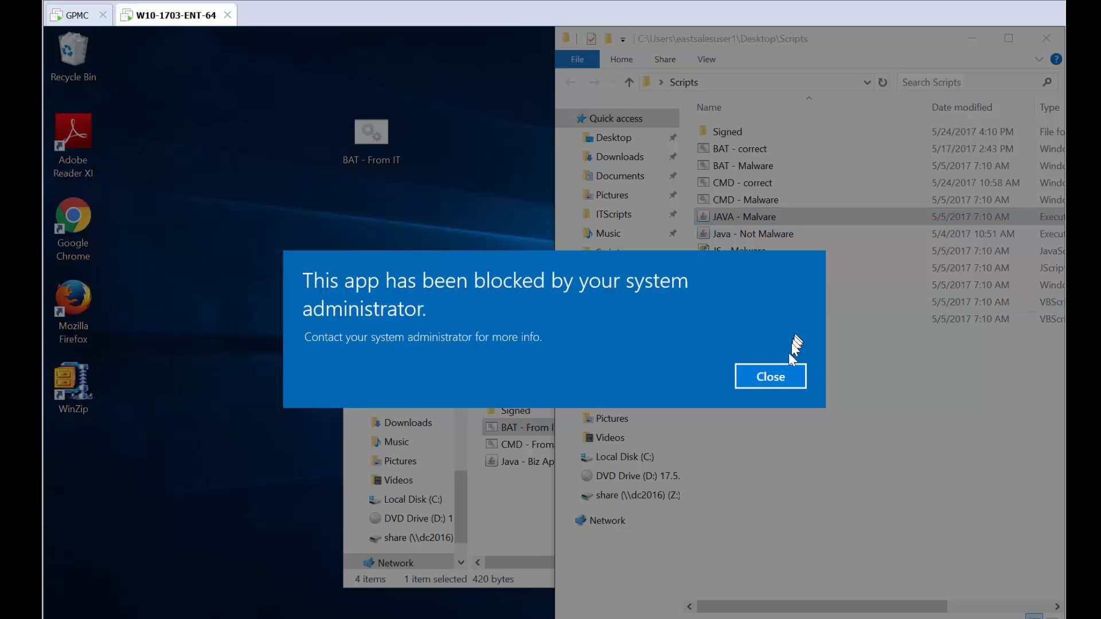
{"action": "left_click", "coordinate": [790, 371]}
{"action": "left_click", "coordinate": [747, 255]}
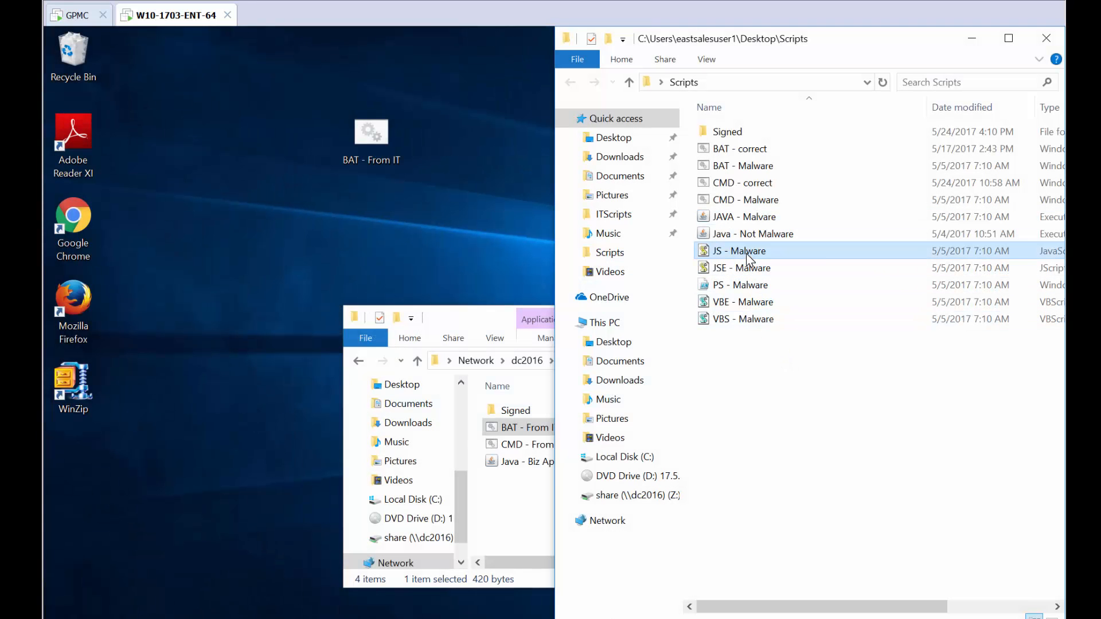
{"action": "double_click", "coordinate": [746, 254]}
{"action": "key", "text": "Return"}
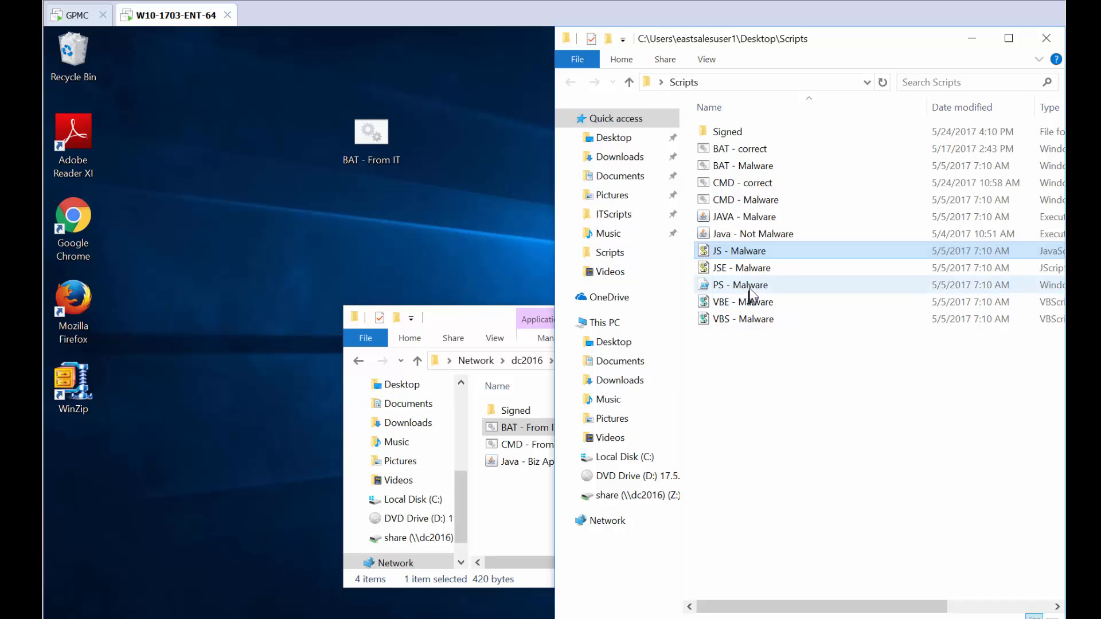
Try to run PS - Malware with PowerShell and close the blocked-app alert.
{"action": "right_click", "coordinate": [748, 289]}
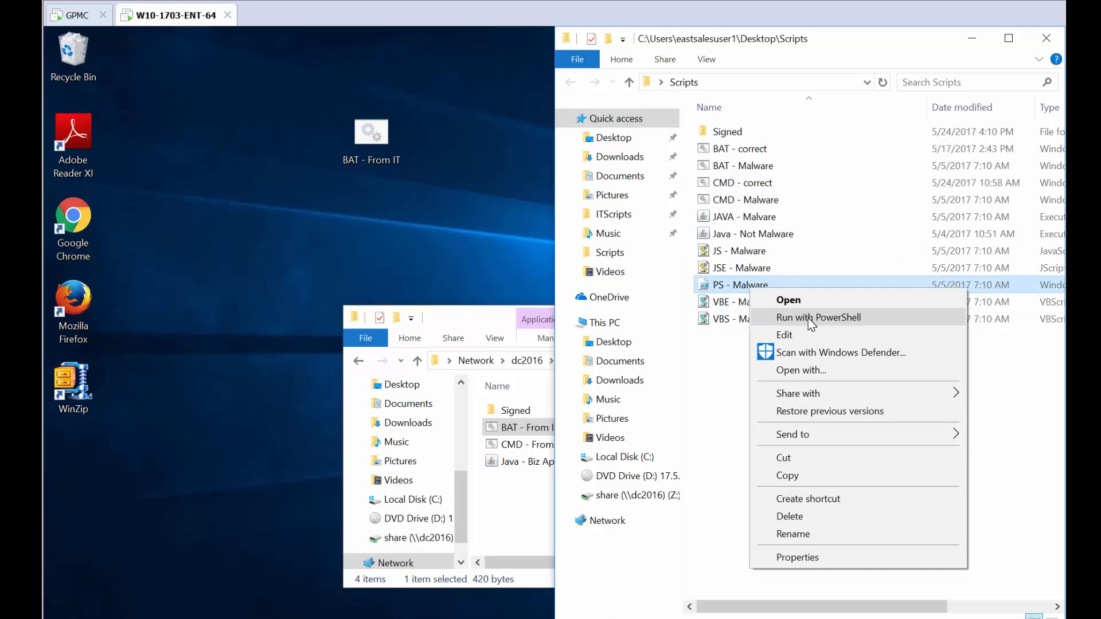
{"action": "left_click", "coordinate": [809, 319]}
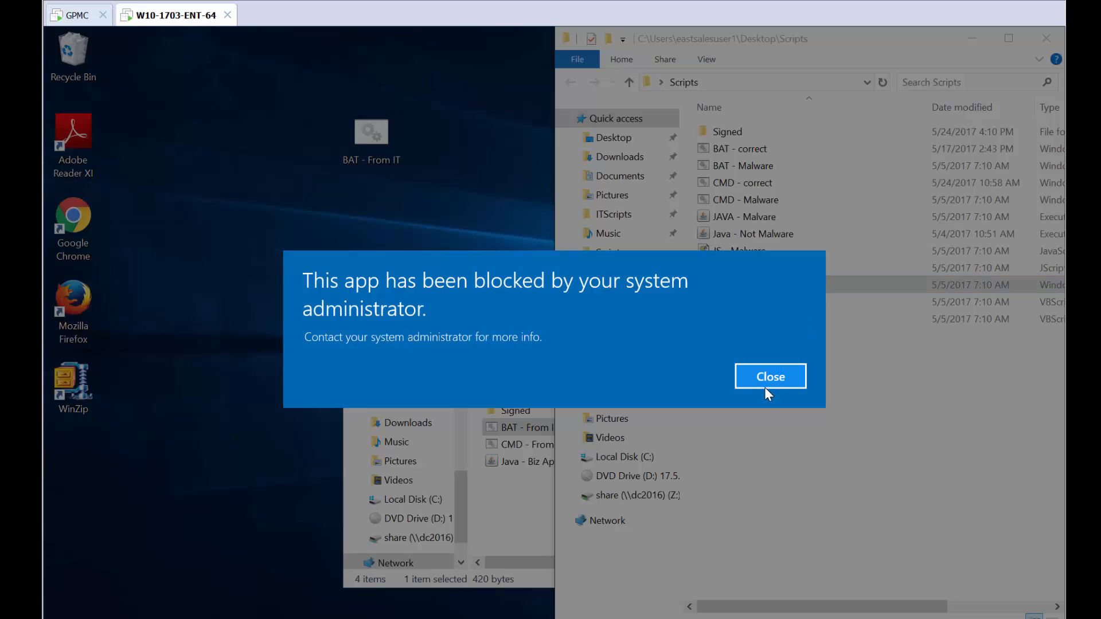
{"action": "left_click", "coordinate": [770, 377]}
Try to run VBE - Malware and VBS - Malware, dismissing each blocked-app alert.
{"action": "double_click", "coordinate": [758, 302]}
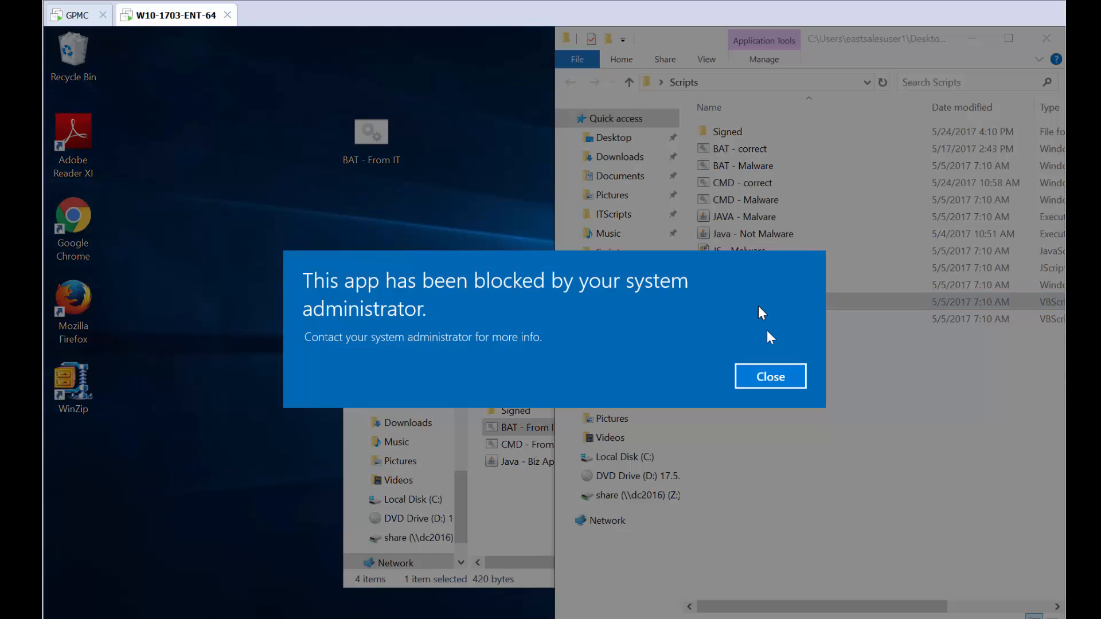
{"action": "key", "text": "Return"}
{"action": "left_click", "coordinate": [774, 337]}
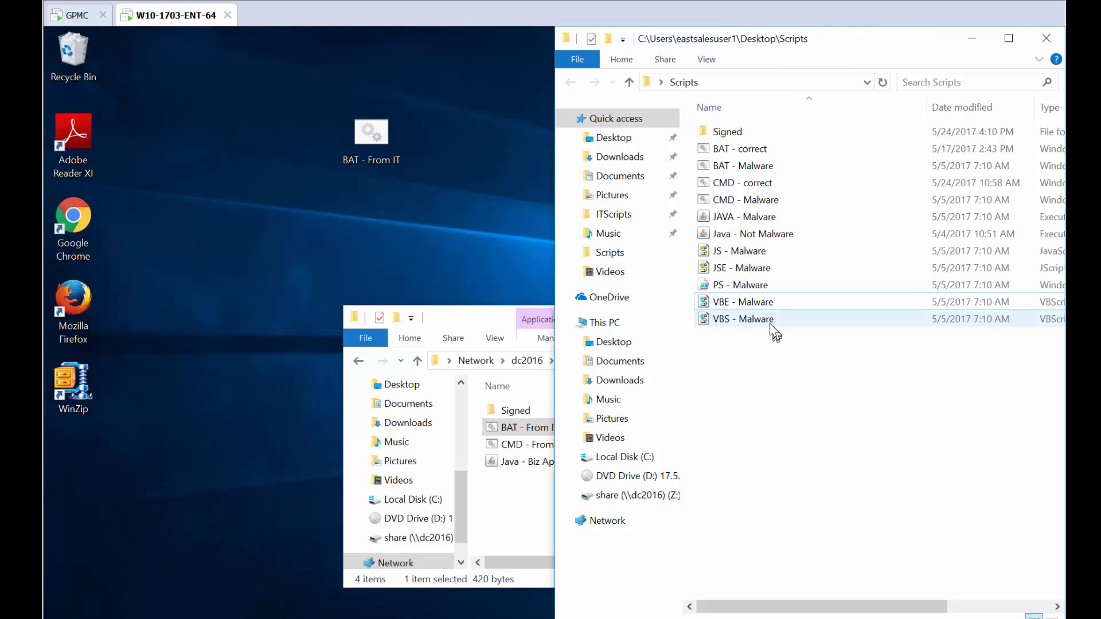
{"action": "double_click", "coordinate": [766, 319]}
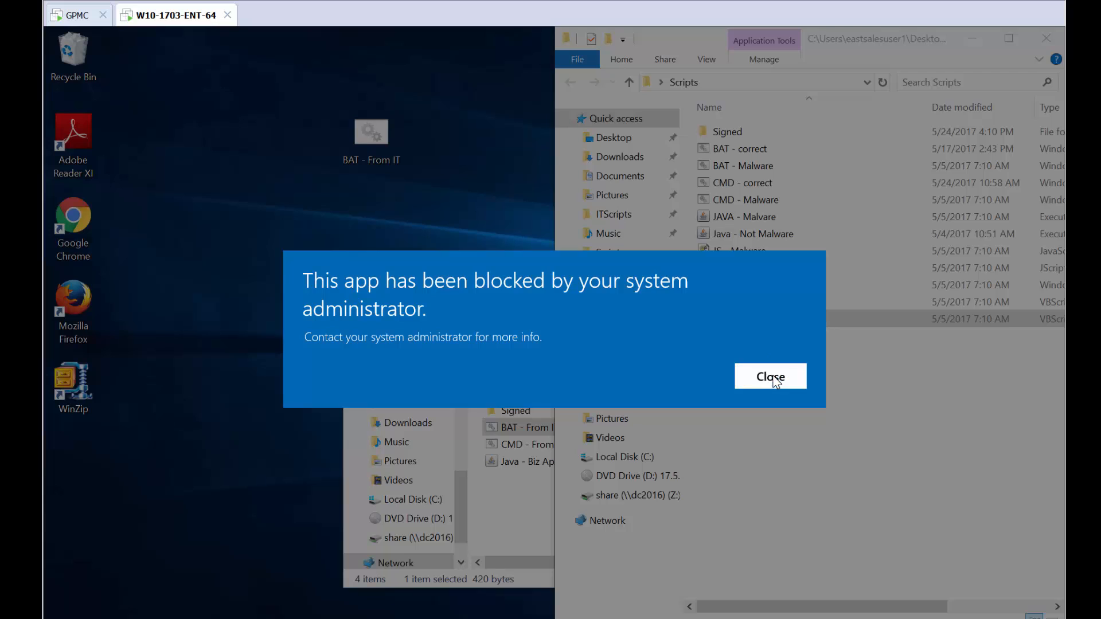
{"action": "left_click", "coordinate": [770, 377]}
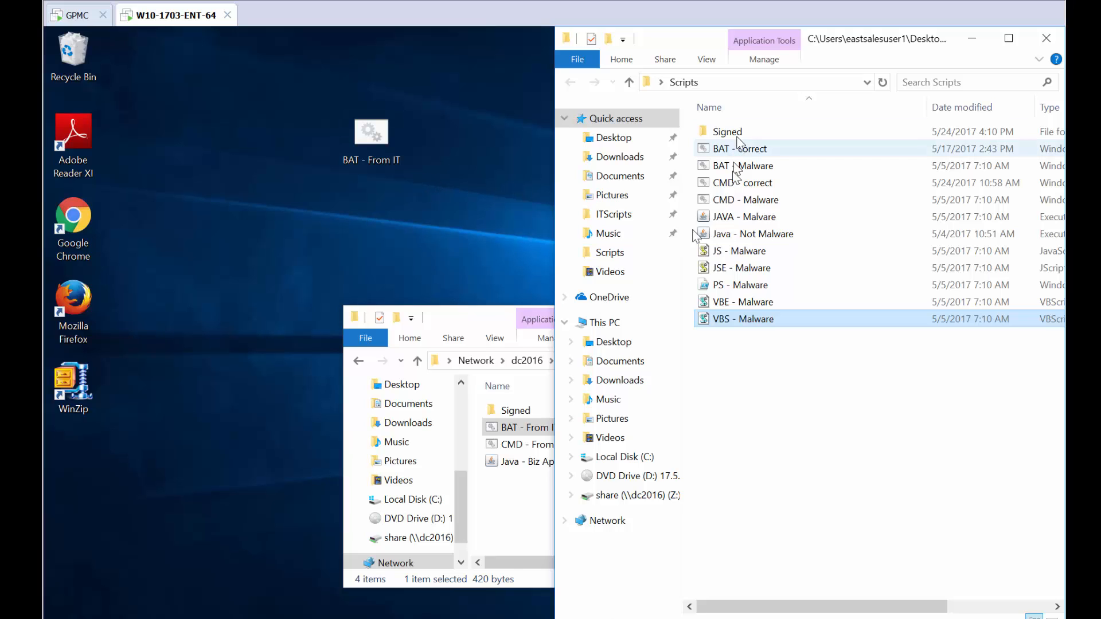
Delete the desktop copy of BAT - From IT and open the Signed scripts folder.
{"action": "left_click_drag", "start_coordinate": [483, 328], "coordinate": [403, 327]}
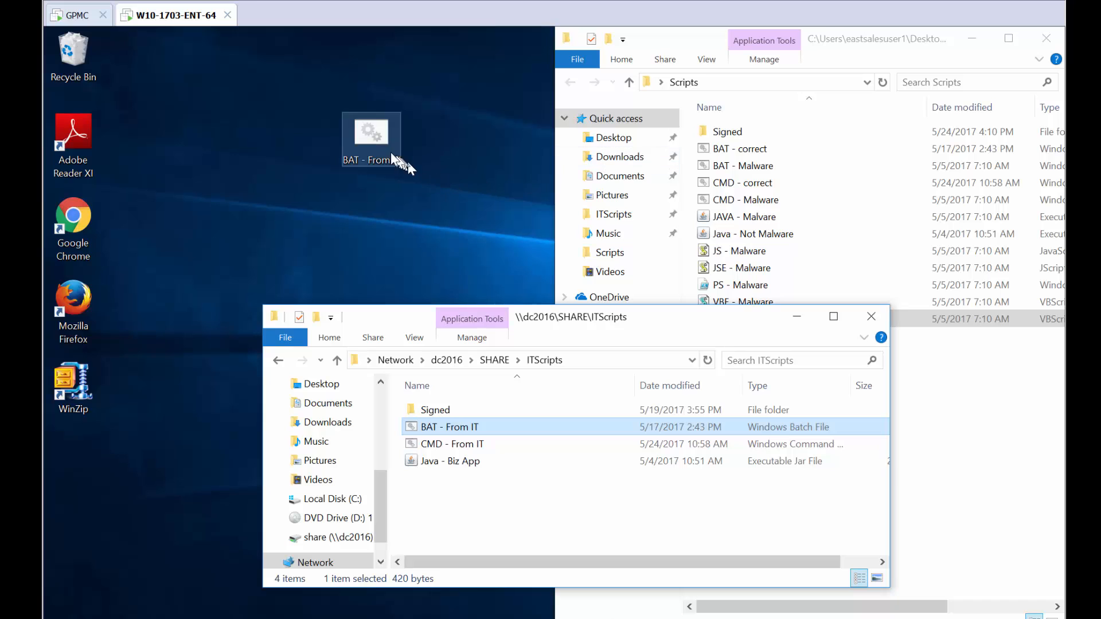
{"action": "left_click_drag", "start_coordinate": [401, 163], "coordinate": [86, 71]}
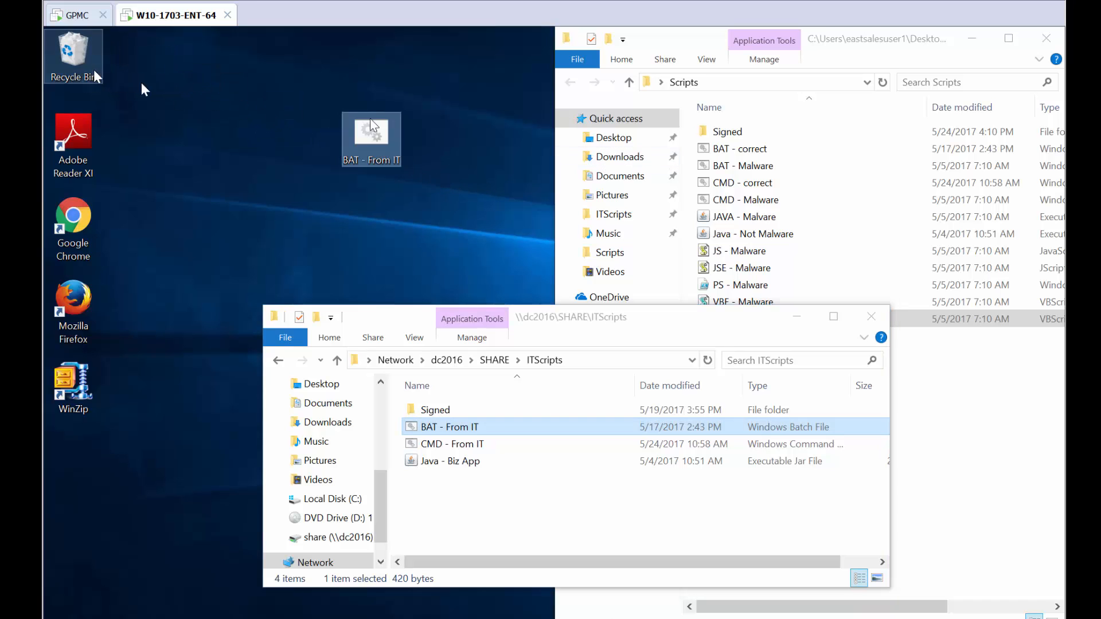
{"action": "left_click", "coordinate": [724, 130]}
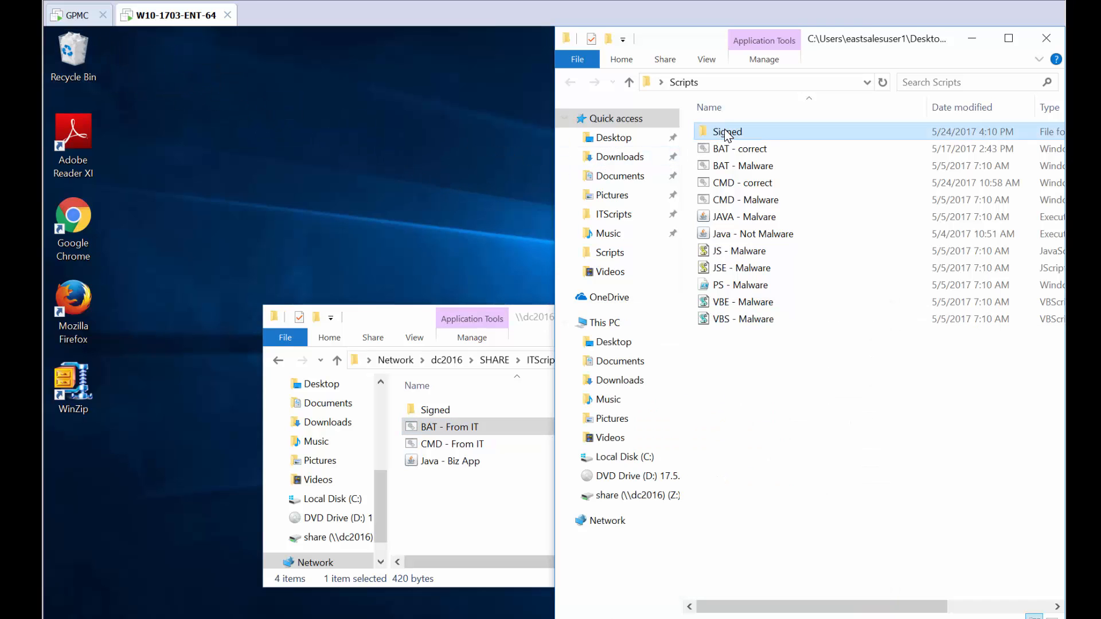
{"action": "double_click", "coordinate": [724, 131]}
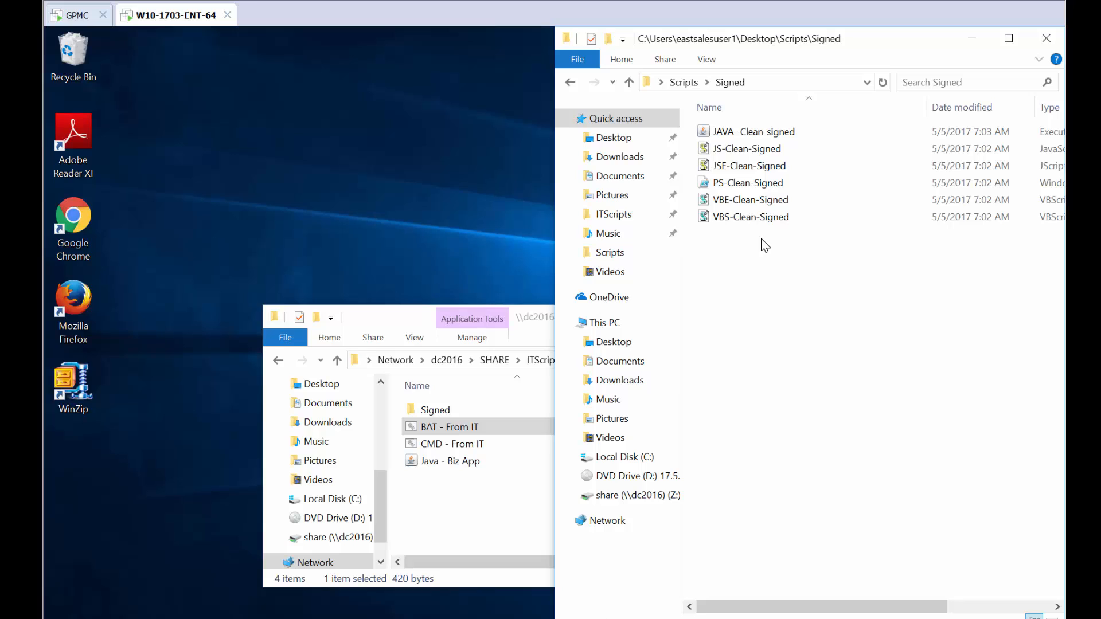
Switch to the GPO editor and add a new Script Policy to the Least Privilege Manager collection.
{"action": "left_click", "coordinate": [81, 16]}
{"action": "right_click", "coordinate": [638, 256]}
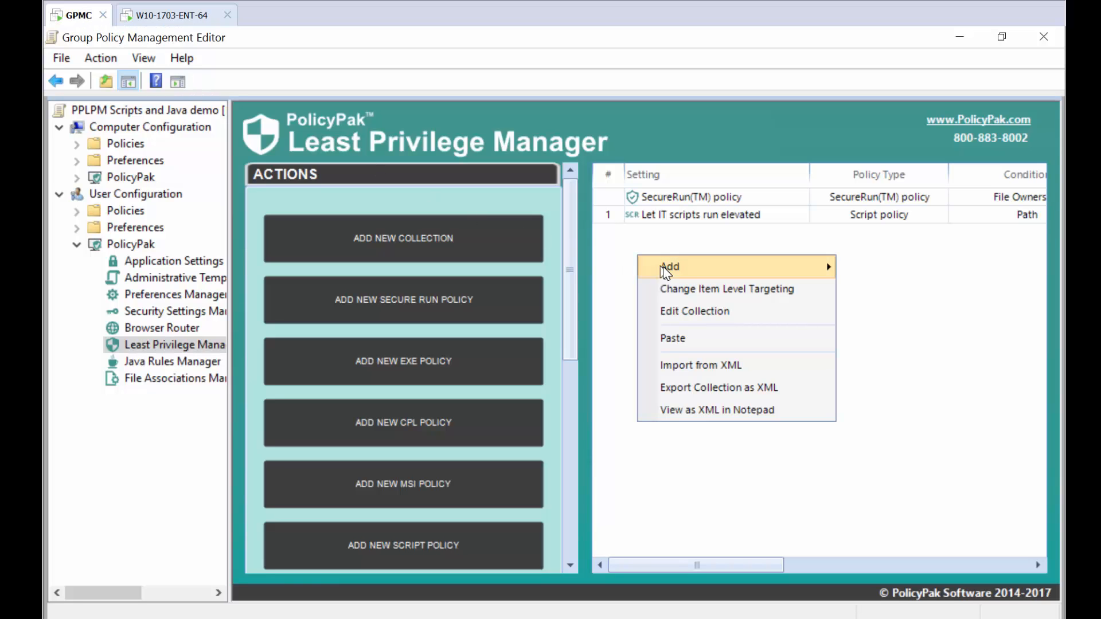
{"action": "mouse_move", "coordinate": [826, 270]}
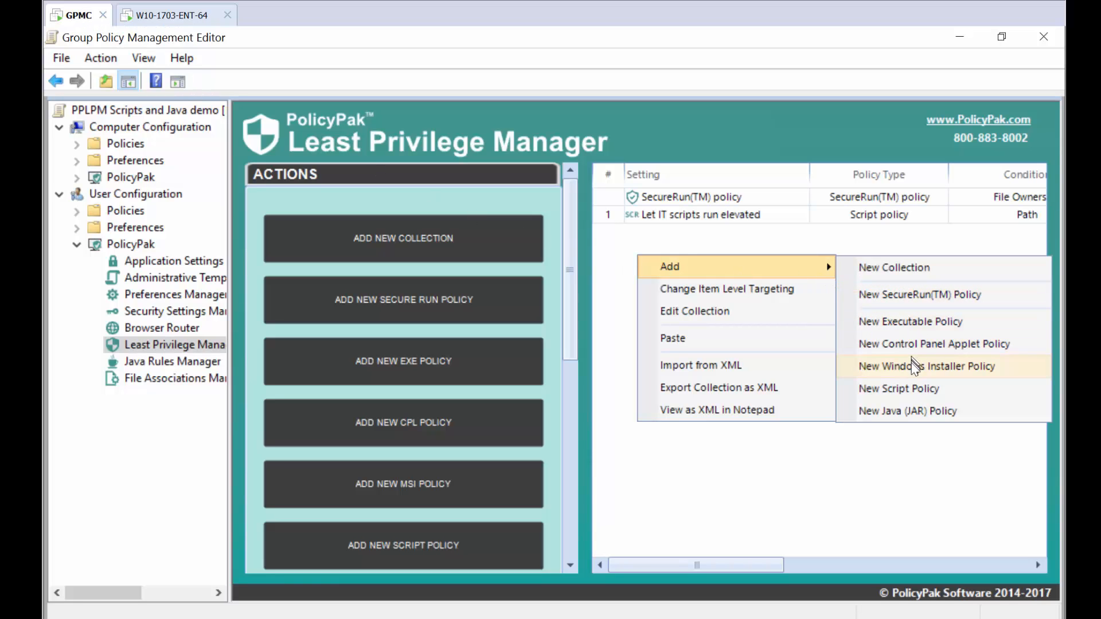
{"action": "left_click", "coordinate": [904, 388]}
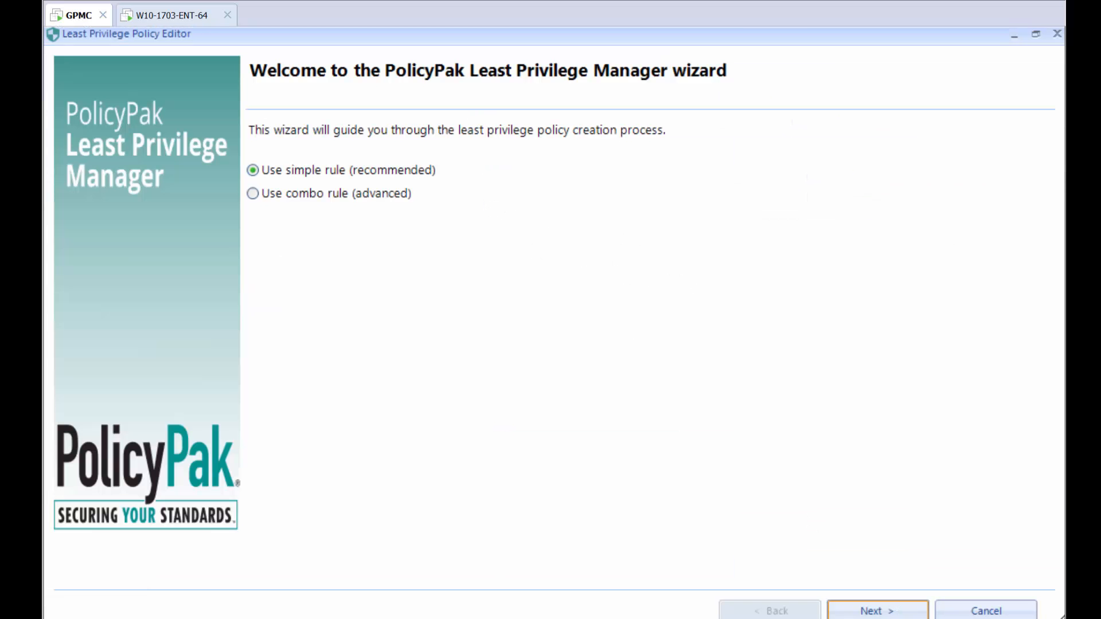
Build a simple rule with a Signature condition, picking VBE-Clean-Signed from the SHARE\ITScripts\Signed folder as the script file.
{"action": "left_click", "coordinate": [877, 610]}
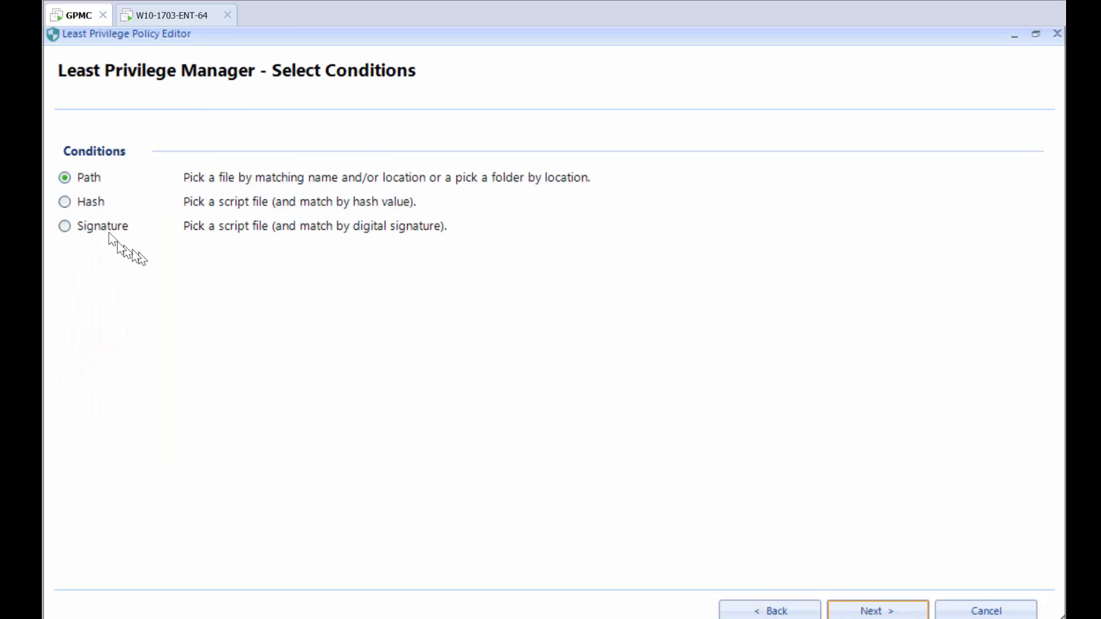
{"action": "double_click", "coordinate": [95, 222]}
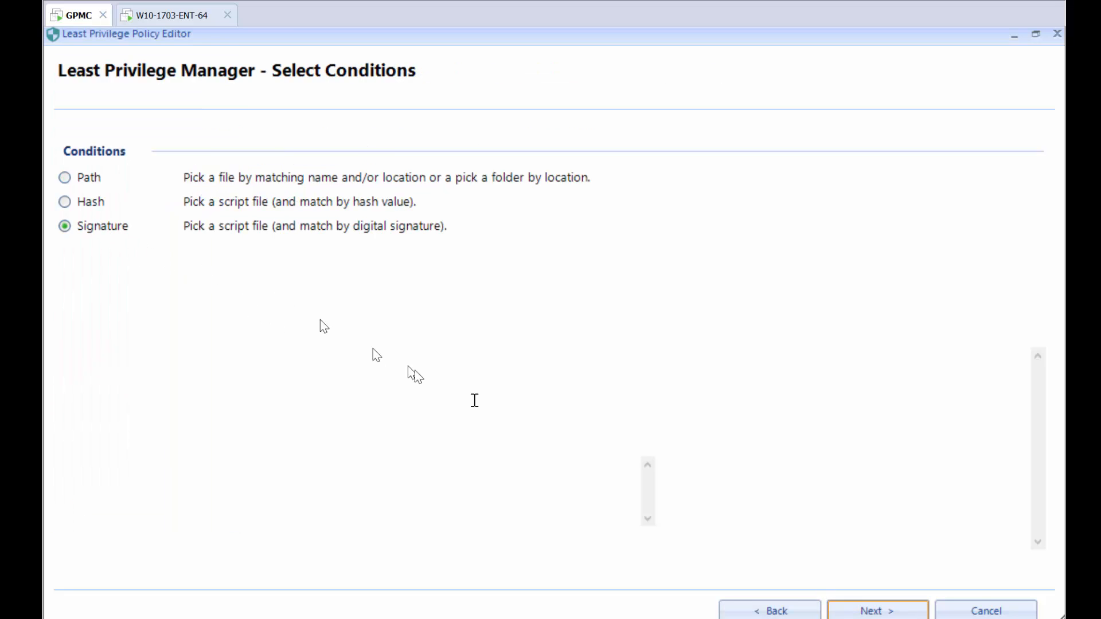
{"action": "left_click", "coordinate": [298, 171]}
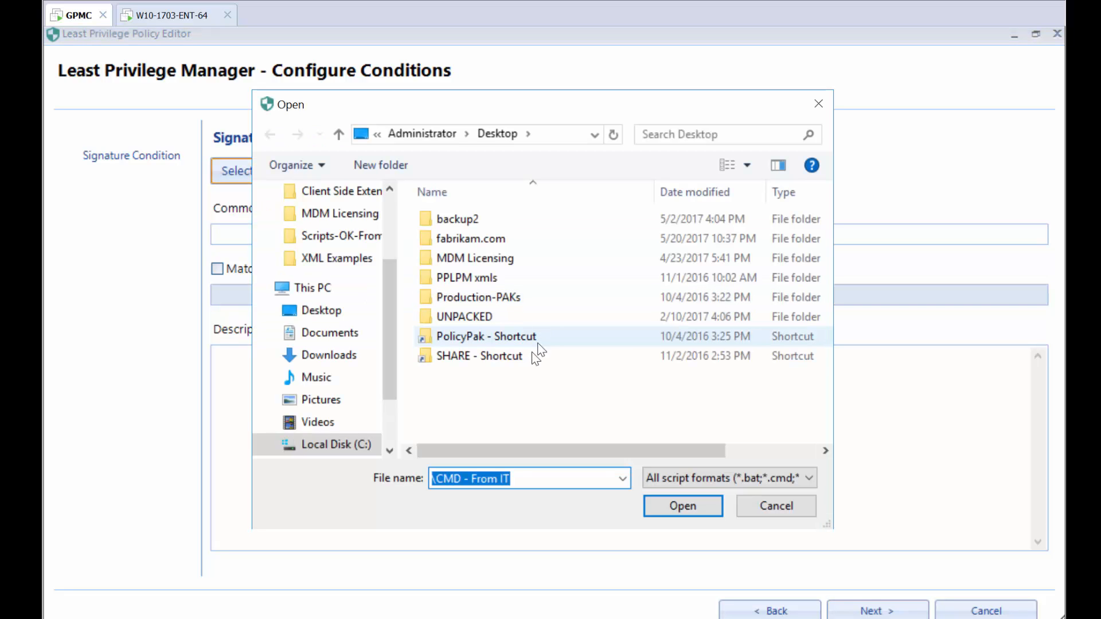
{"action": "double_click", "coordinate": [516, 355]}
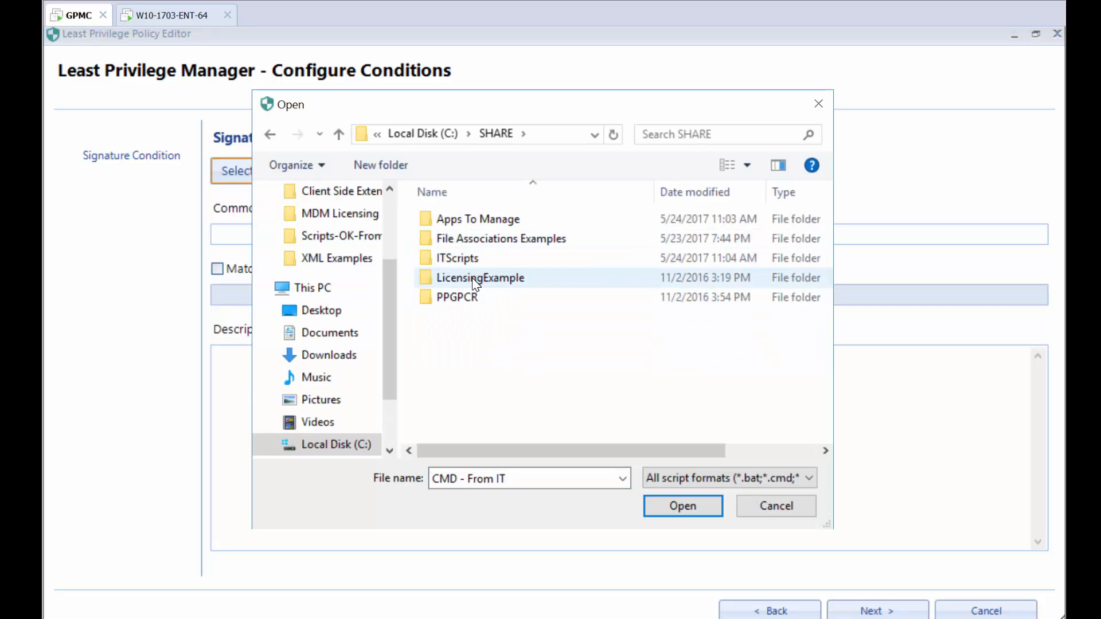
{"action": "double_click", "coordinate": [474, 258]}
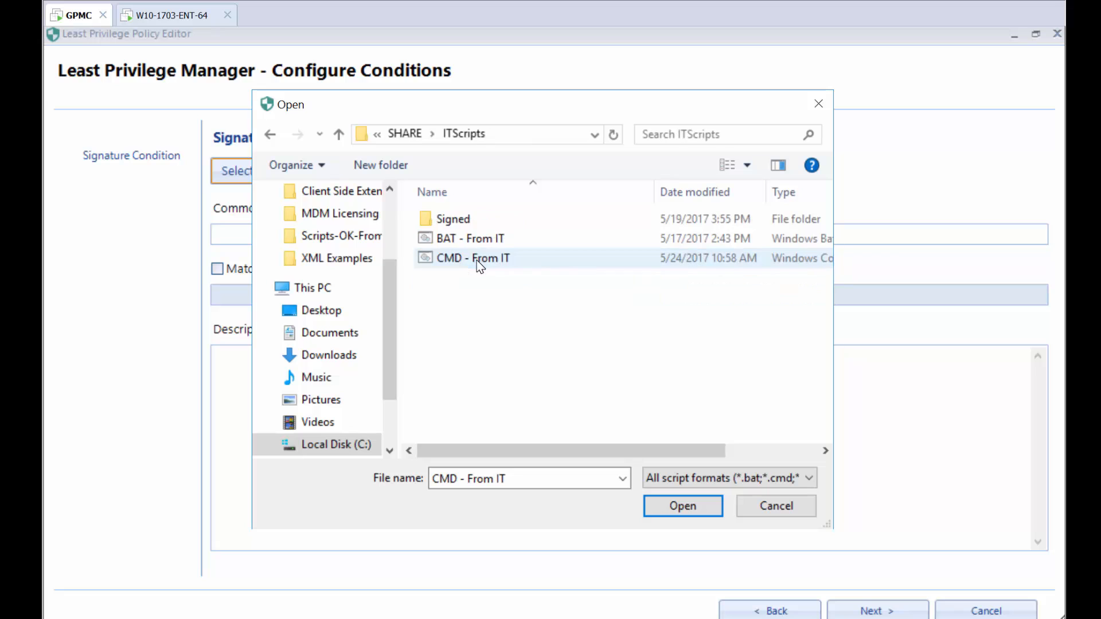
{"action": "double_click", "coordinate": [472, 222]}
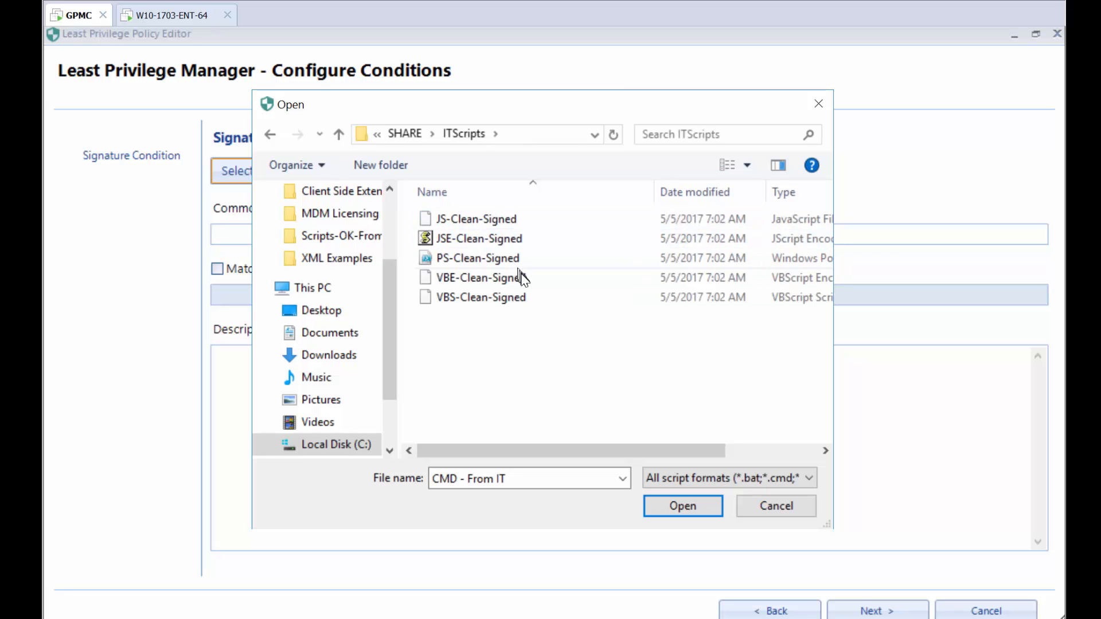
{"action": "double_click", "coordinate": [497, 268]}
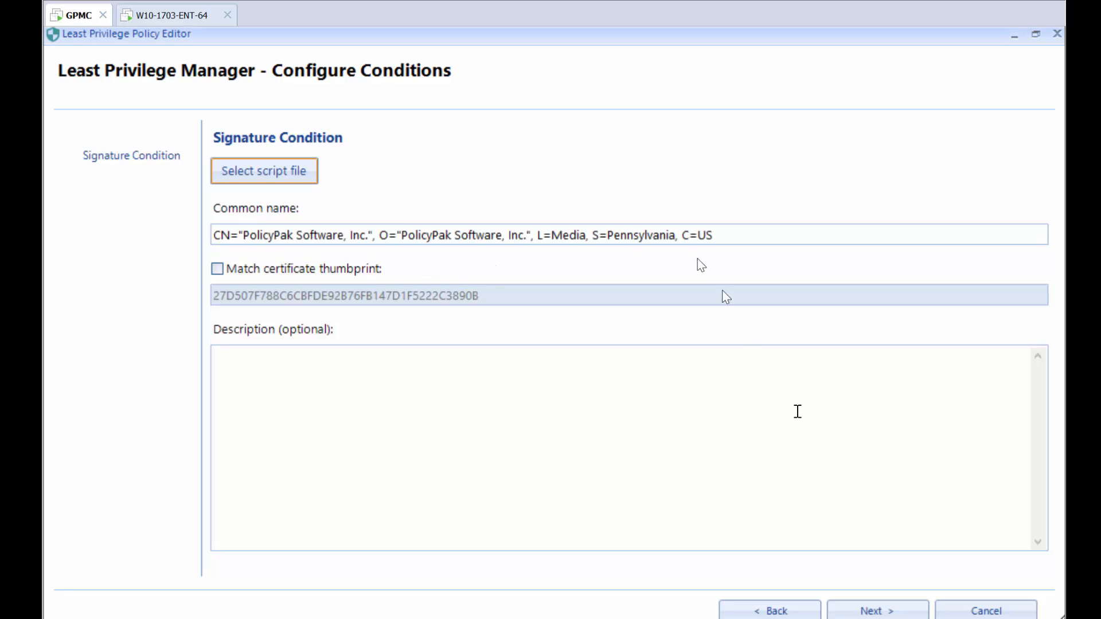
Keep the Allow and log action, name the policy "Let scripts signed by my IT deptt ru…" and finish the wizard.
{"action": "left_click", "coordinate": [874, 610]}
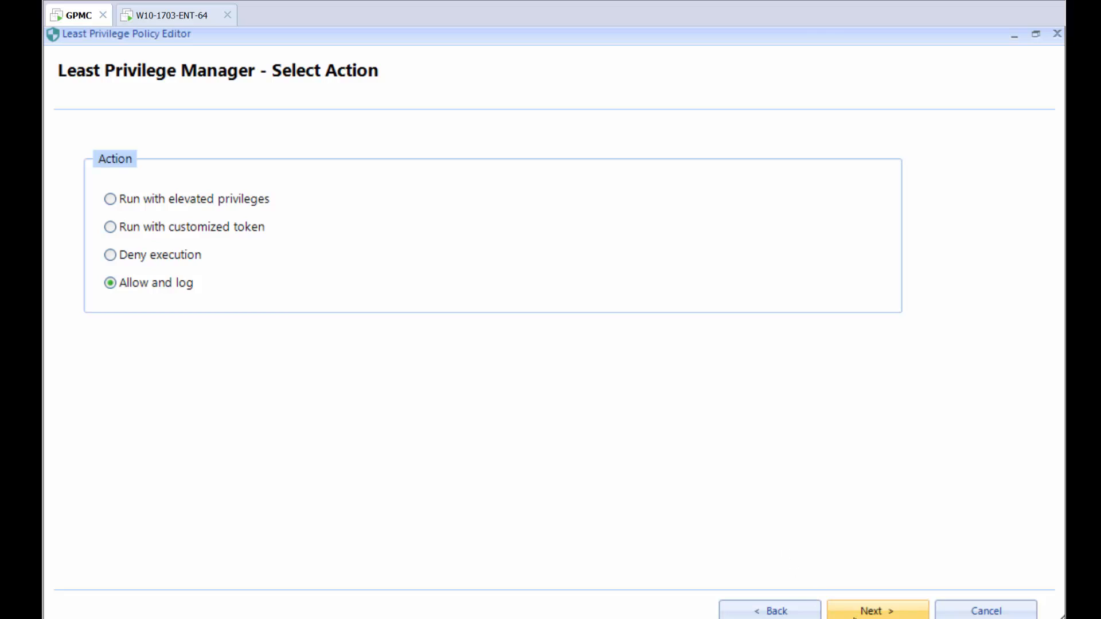
{"action": "left_click", "coordinate": [854, 612]}
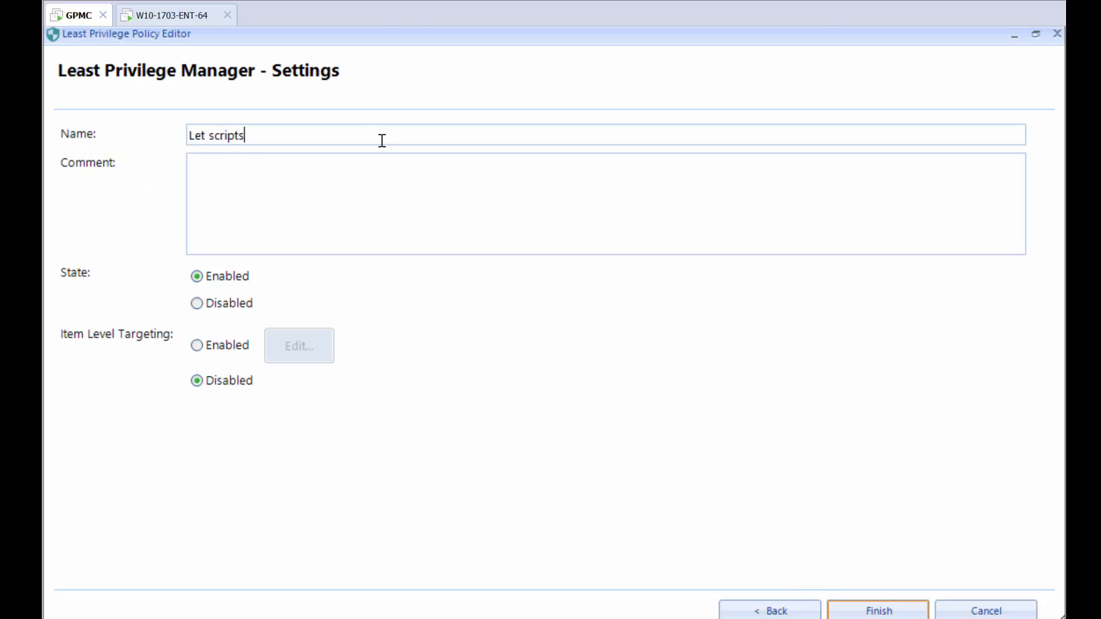
{"action": "type", "text": "gned by my"}
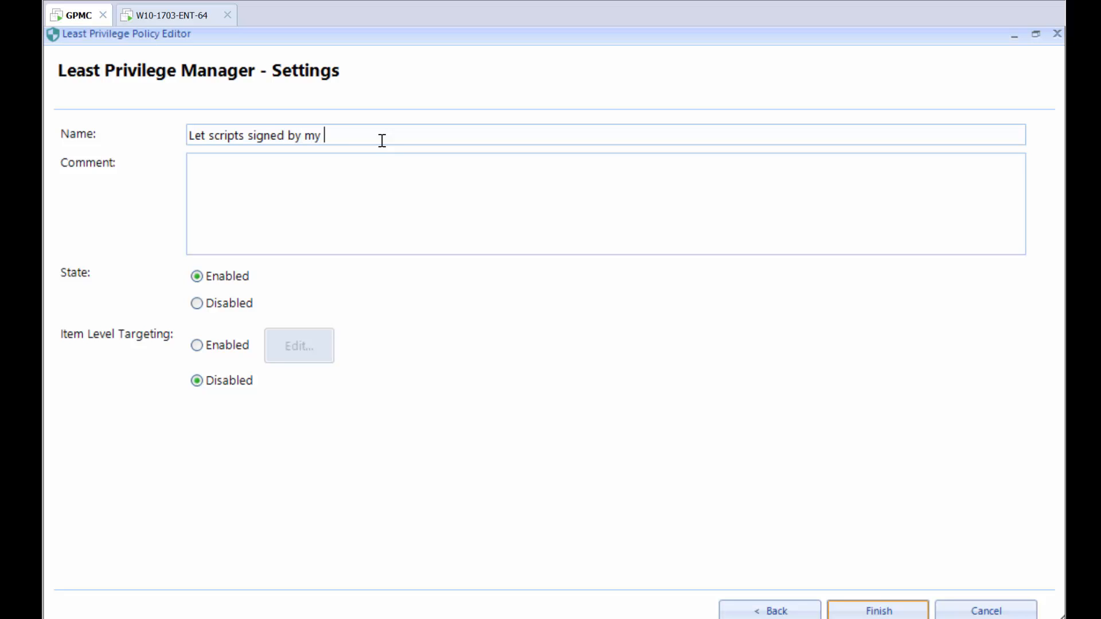
{"action": "type", "text": " IT depty"}
{"action": "left_click", "coordinate": [878, 611]}
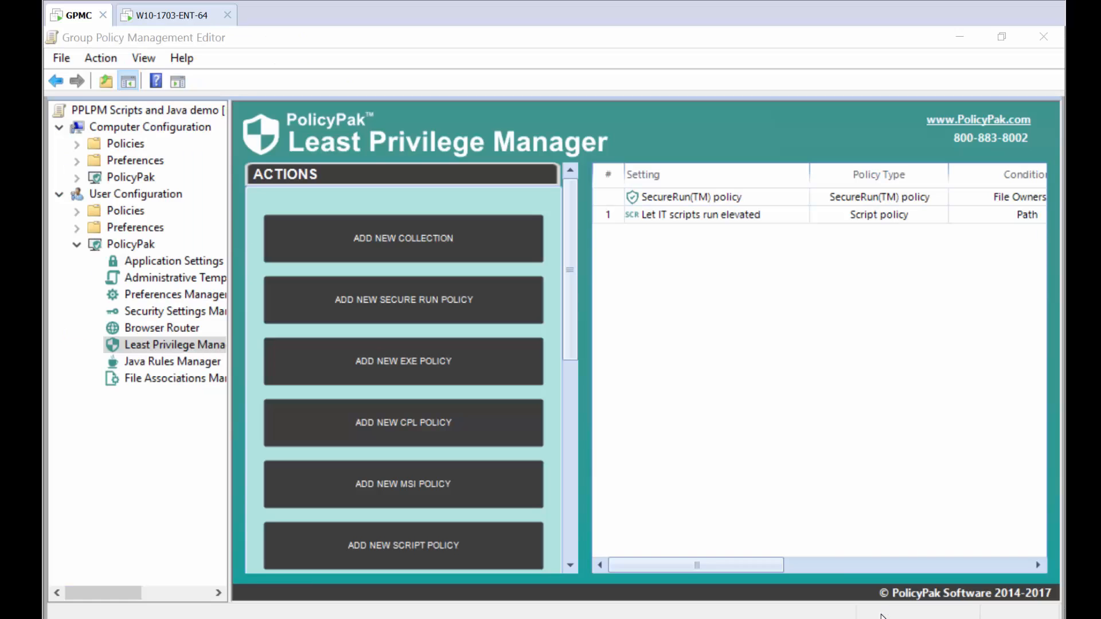
Switch to the Windows 10 machine, run gpupdate in a Command Prompt, and close the prompt window.
{"action": "left_click", "coordinate": [216, 22]}
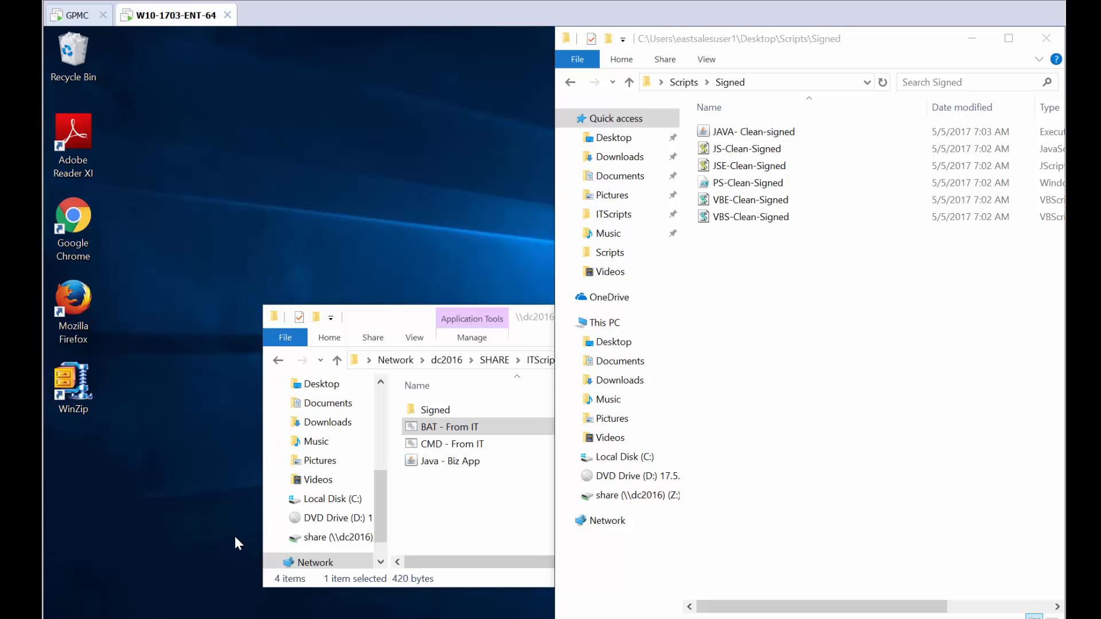
{"action": "key", "text": "super"}
{"action": "type", "text": "g"}
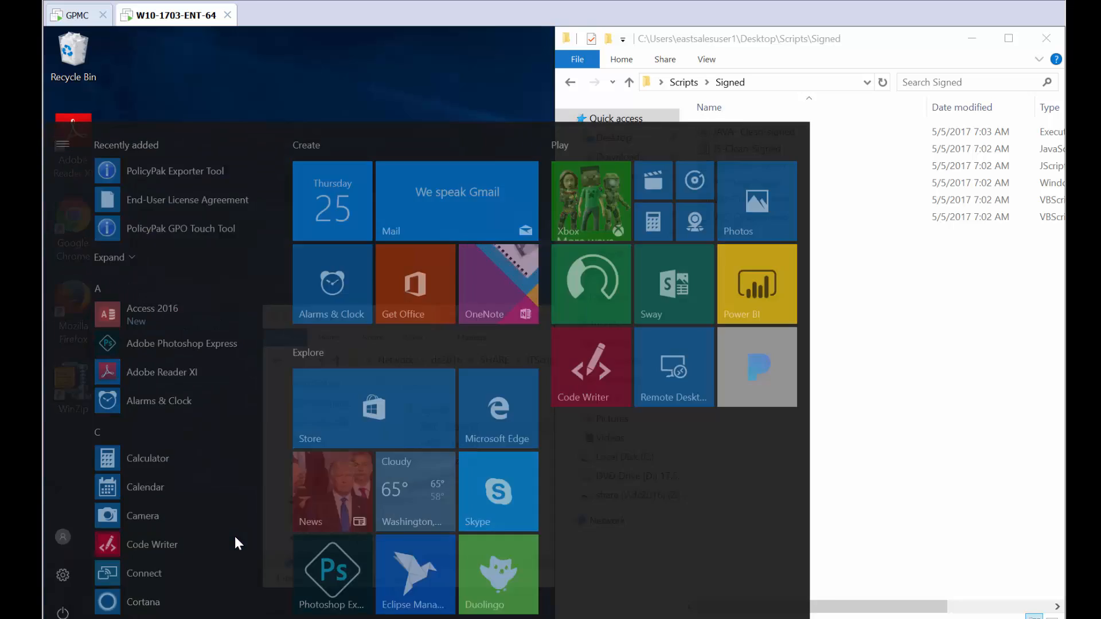
{"action": "key", "text": "Return"}
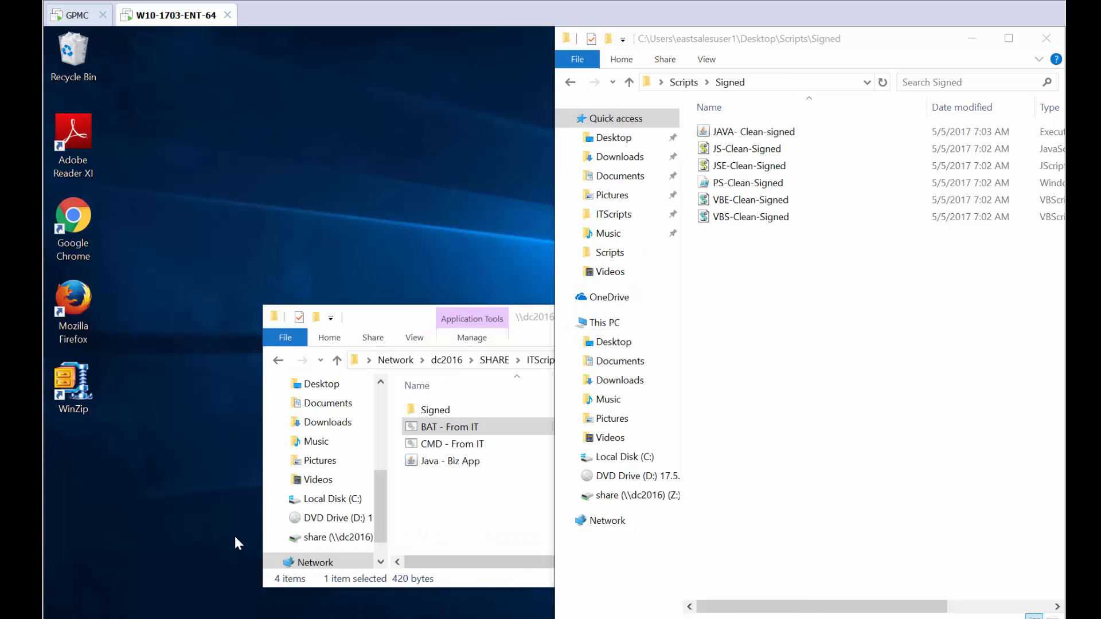
{"action": "type", "text": "g"}
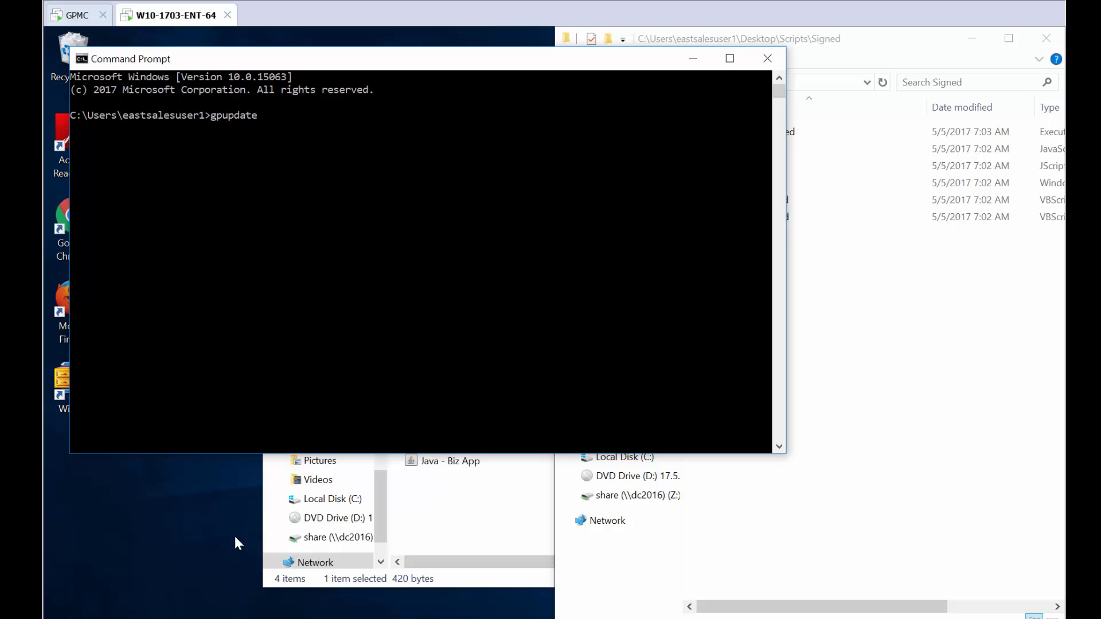
{"action": "type", "text": "pupdate"}
{"action": "key", "text": "Return"}
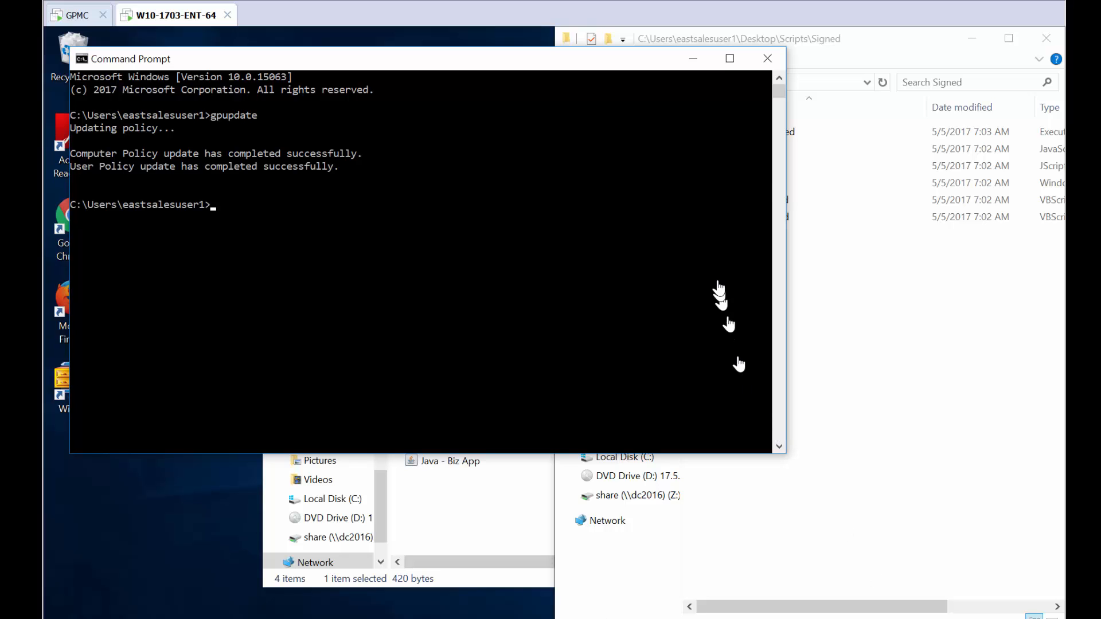
{"action": "left_click", "coordinate": [767, 57]}
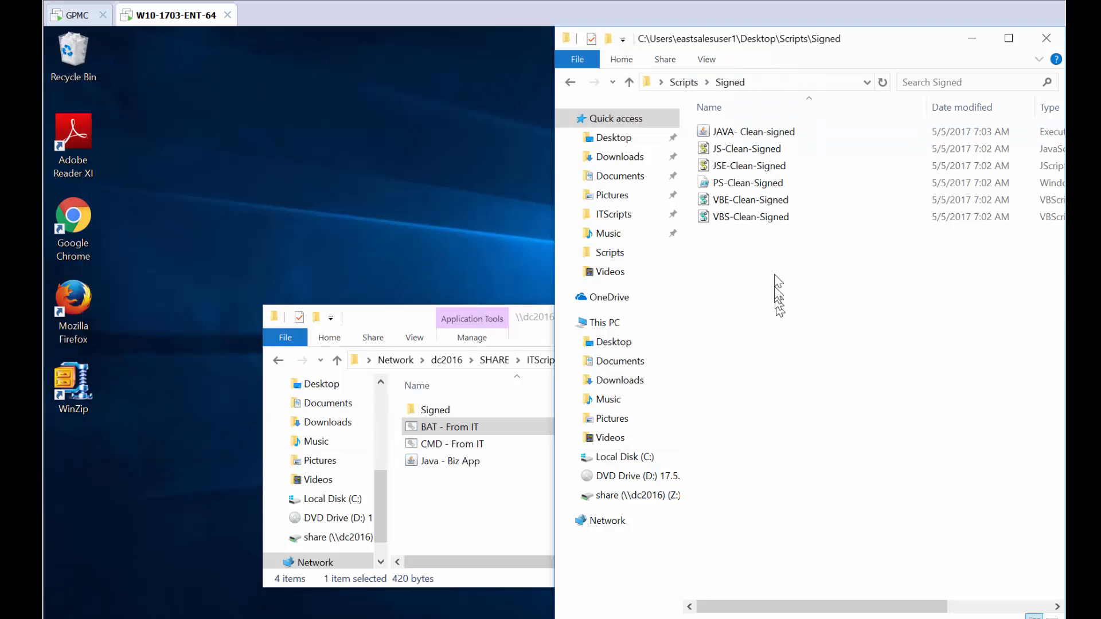
Try to run BAT - Malware from the Scripts folder and close the blocked-app alert.
{"action": "left_click", "coordinate": [684, 83]}
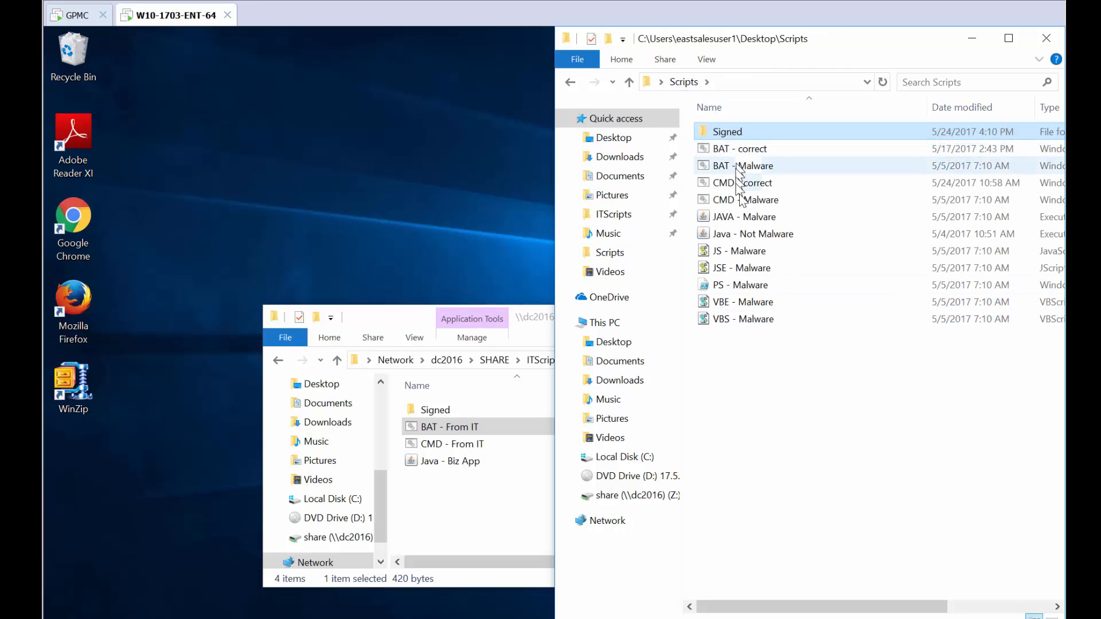
{"action": "left_click", "coordinate": [743, 167]}
{"action": "double_click", "coordinate": [744, 166]}
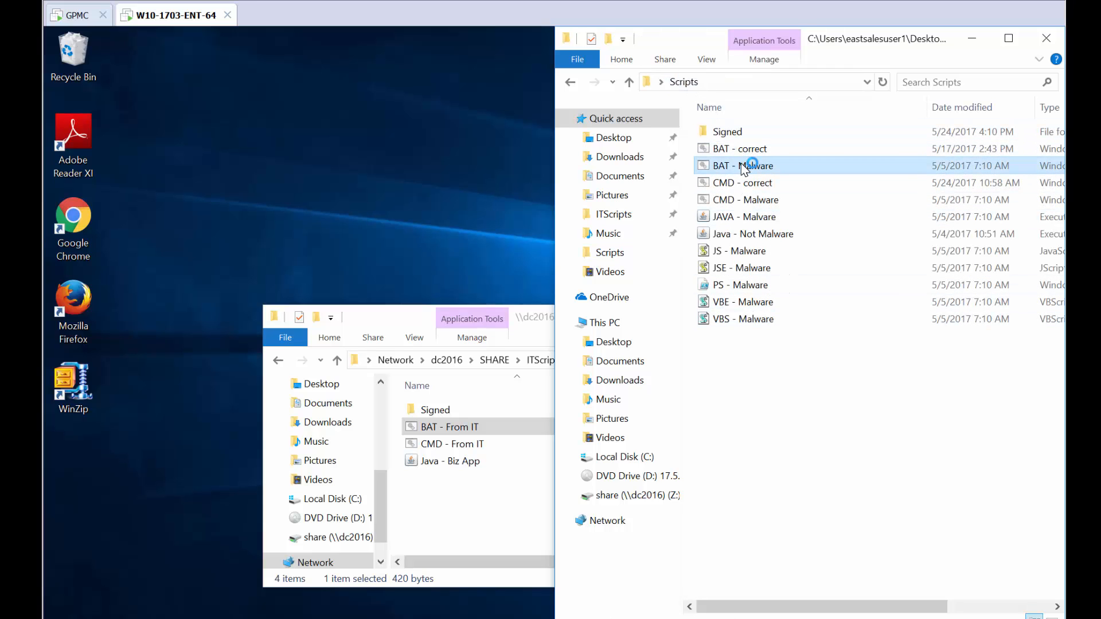
{"action": "left_click", "coordinate": [759, 387]}
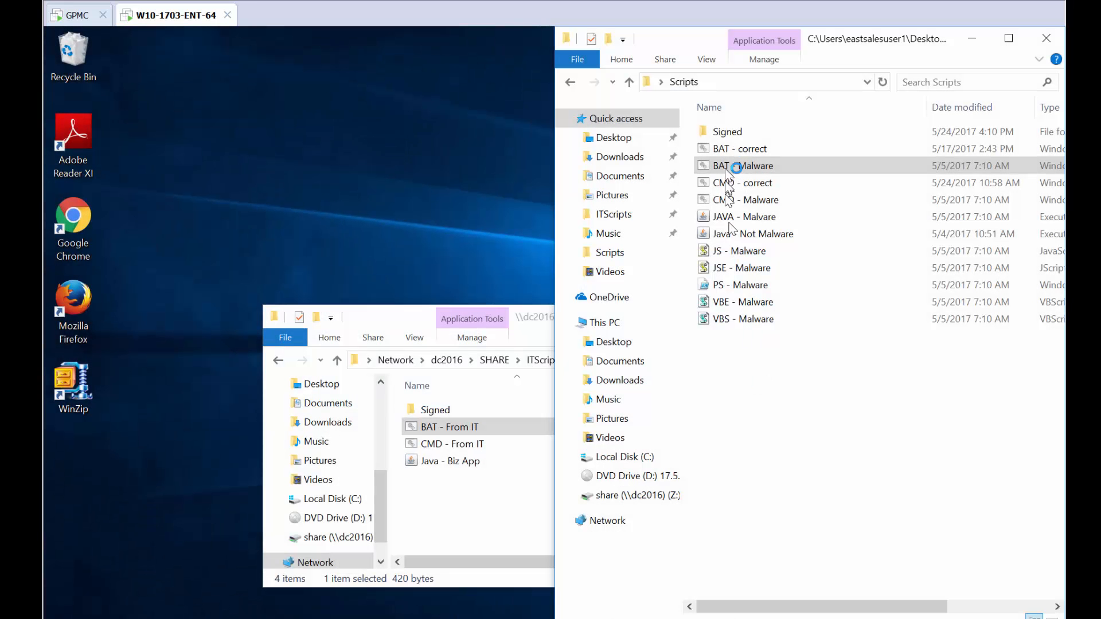
Run PS-Clean-Signed from the Signed folder with PowerShell, answering the execution policy prompt and confirming the message.
{"action": "double_click", "coordinate": [727, 133]}
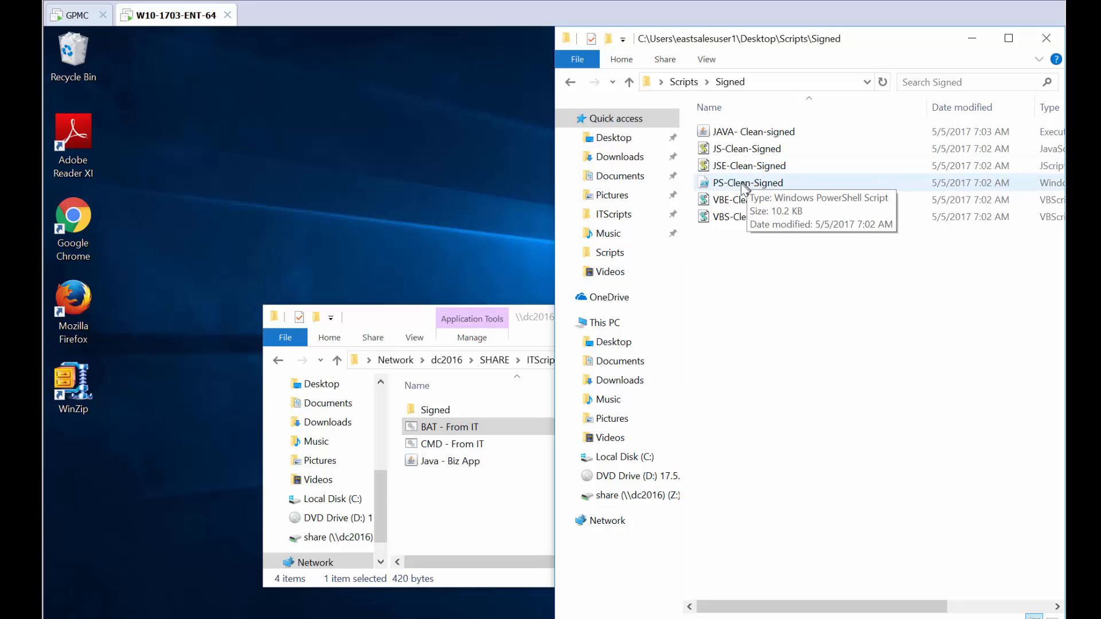
{"action": "right_click", "coordinate": [733, 193]}
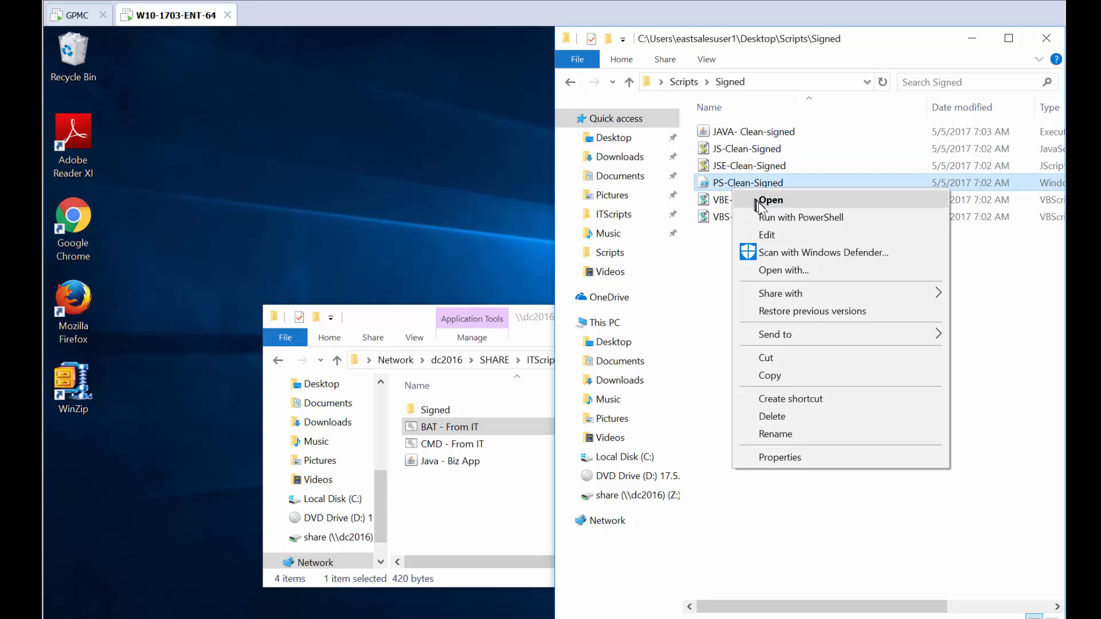
{"action": "left_click", "coordinate": [780, 217]}
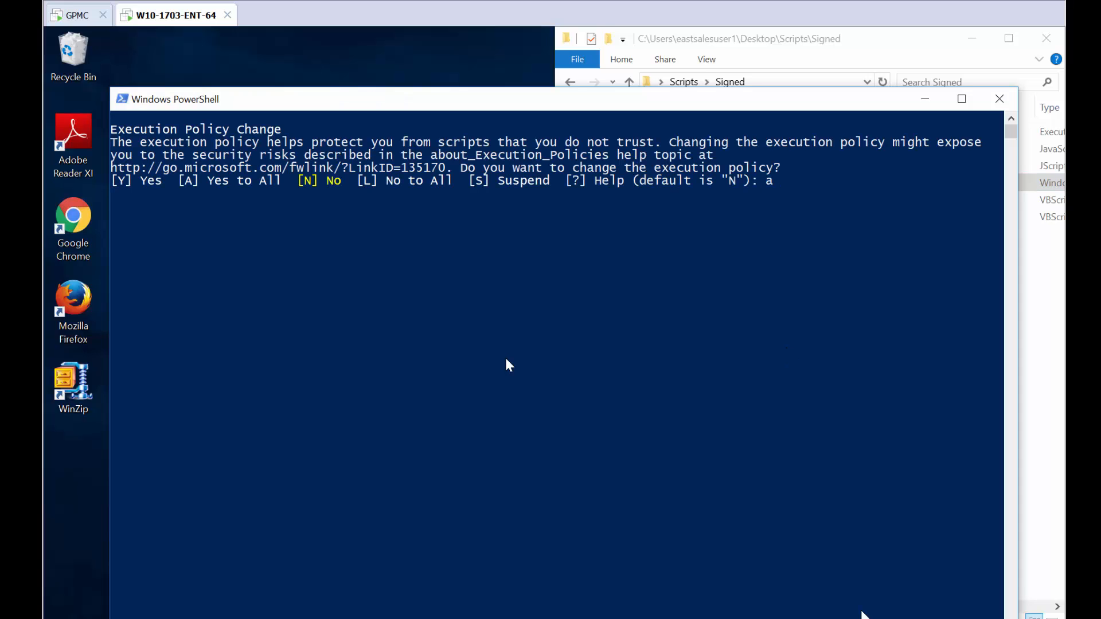
{"action": "key", "text": "Return"}
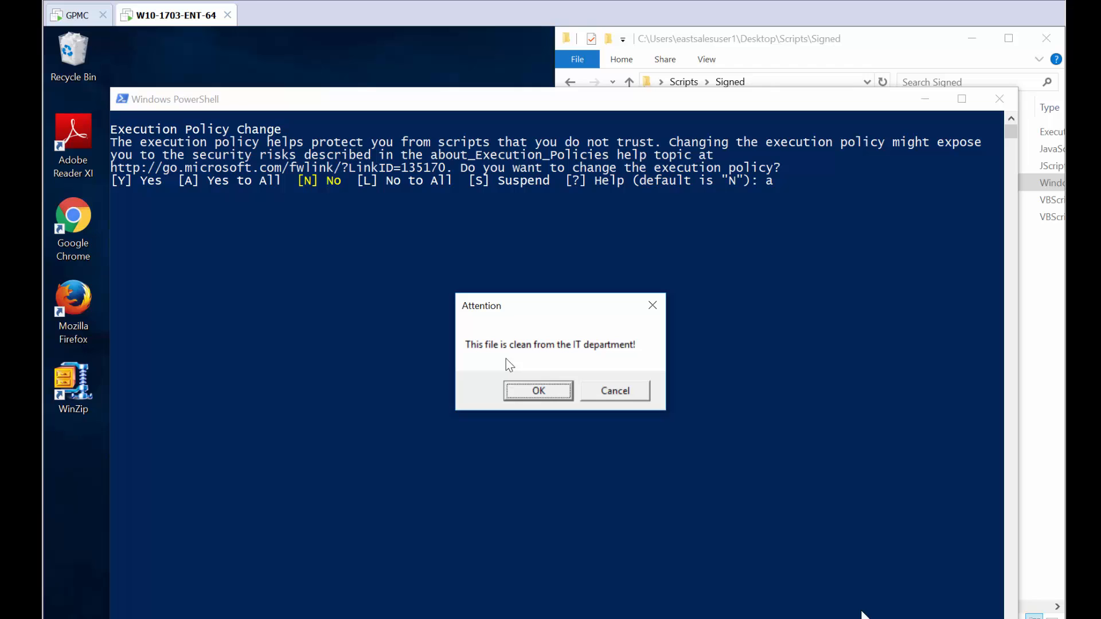
{"action": "left_click", "coordinate": [549, 398]}
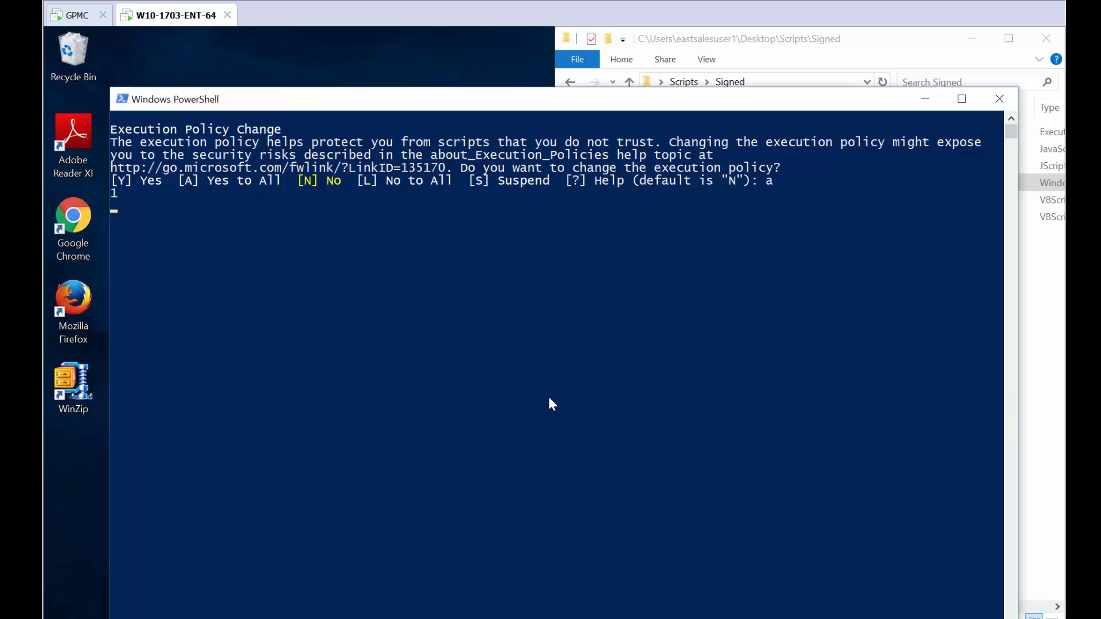
Try to run PS - Malware with PowerShell from the Scripts folder and close the alert.
{"action": "left_click", "coordinate": [686, 83]}
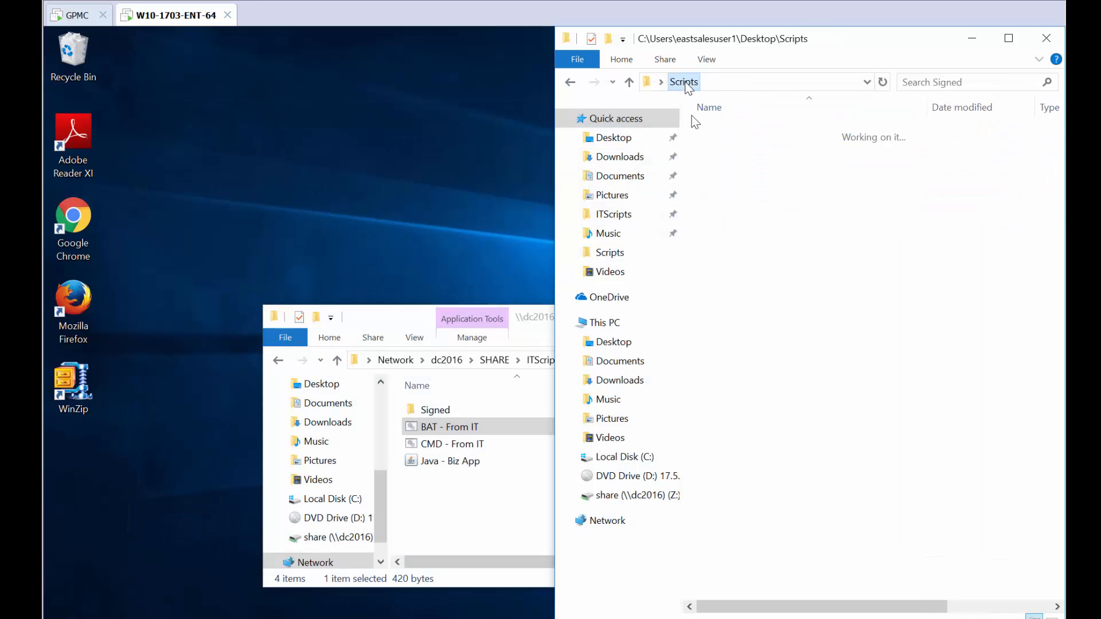
{"action": "right_click", "coordinate": [740, 286]}
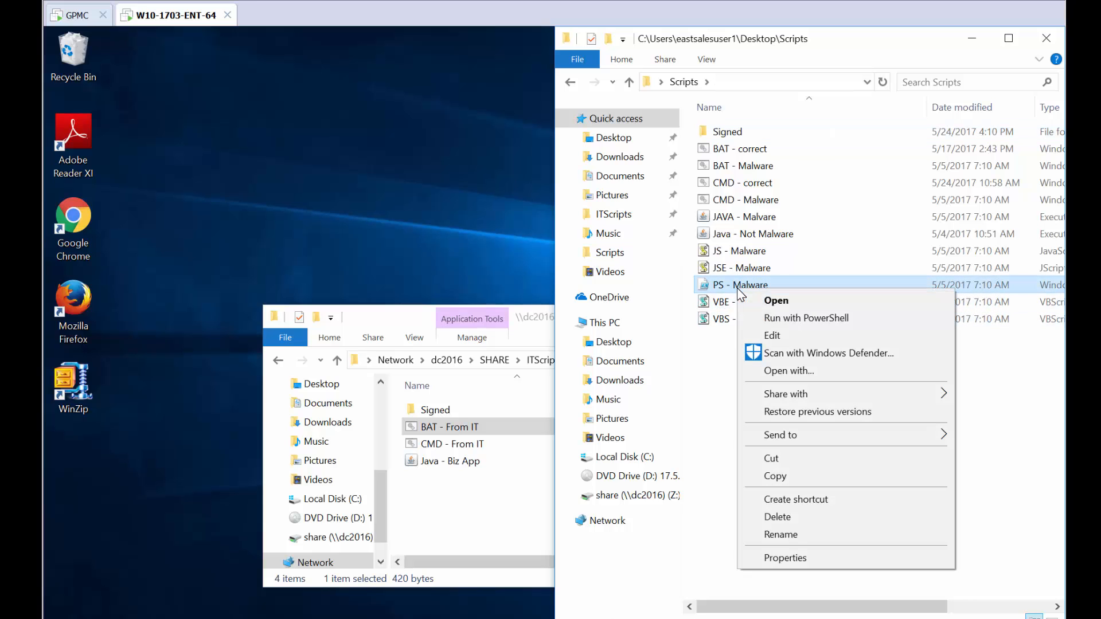
{"action": "left_click", "coordinate": [773, 319]}
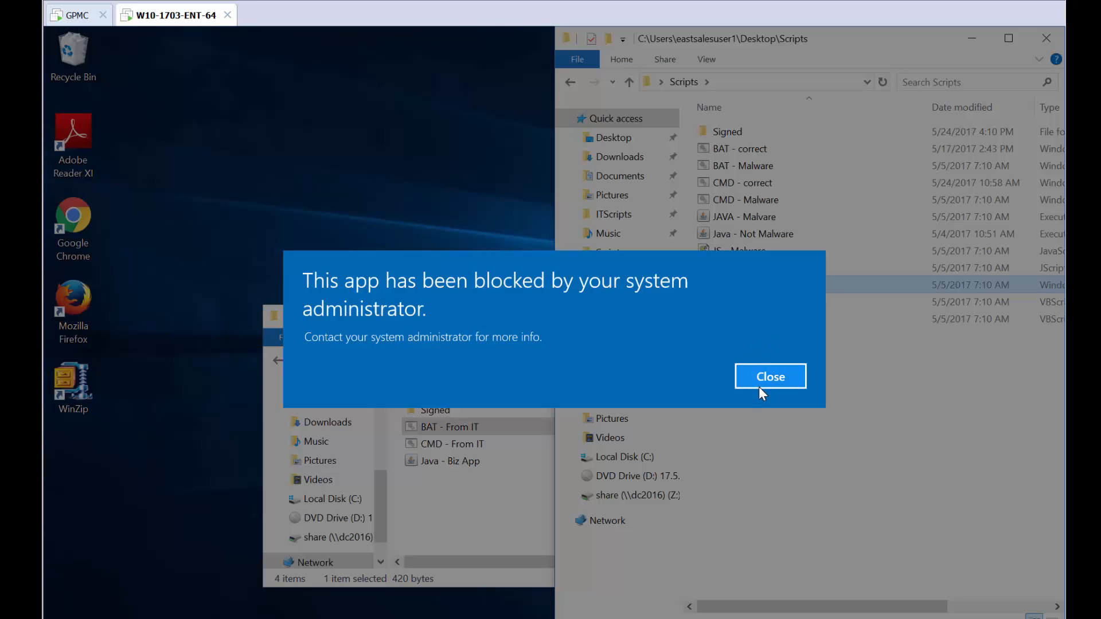
{"action": "left_click", "coordinate": [759, 384]}
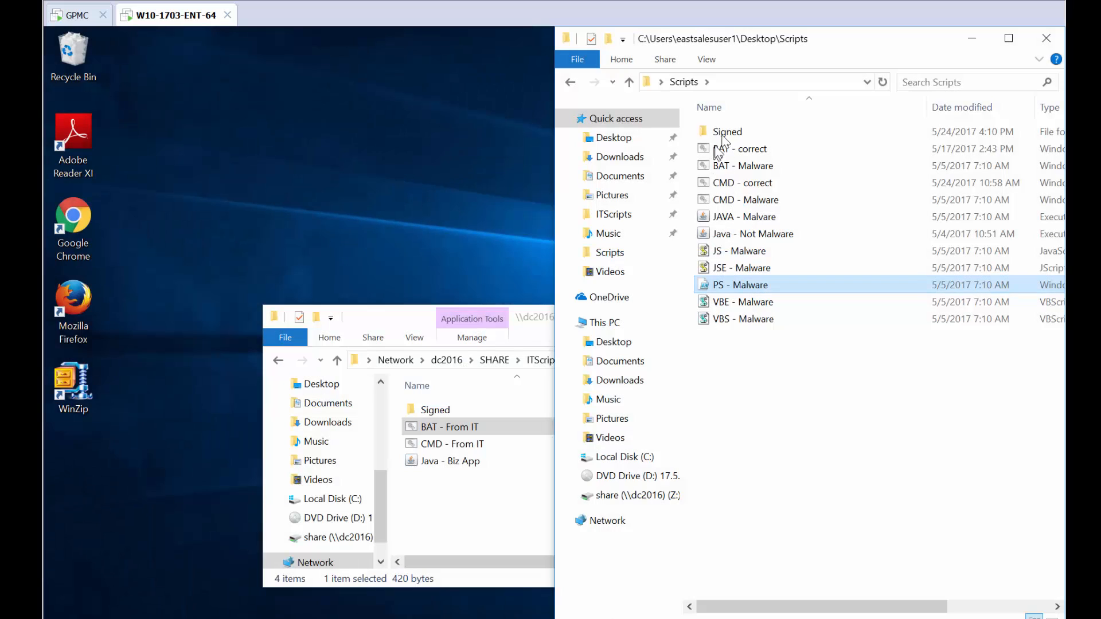
Run JS-Clean-Signed from the Signed folder and confirm its message.
{"action": "double_click", "coordinate": [727, 133]}
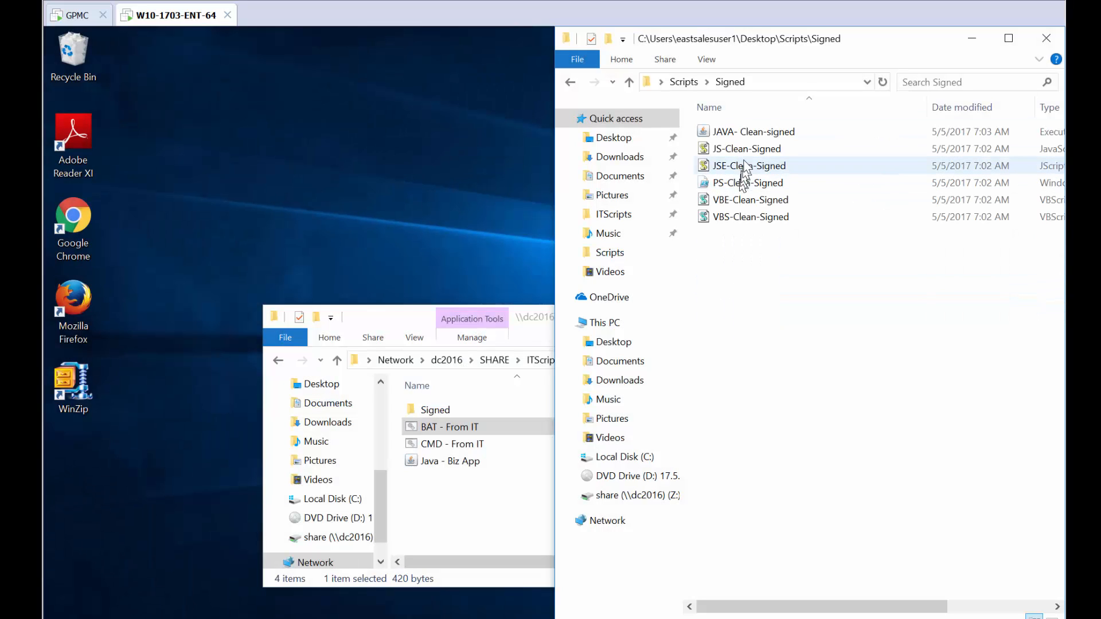
{"action": "left_click", "coordinate": [749, 150]}
{"action": "double_click", "coordinate": [748, 150]}
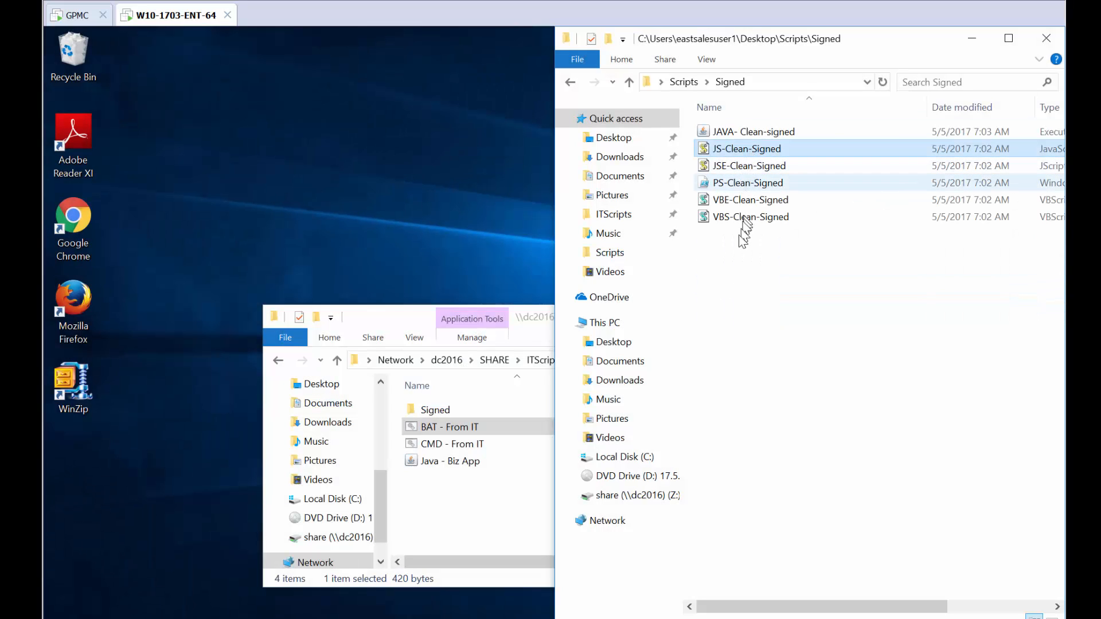
{"action": "left_click", "coordinate": [656, 397]}
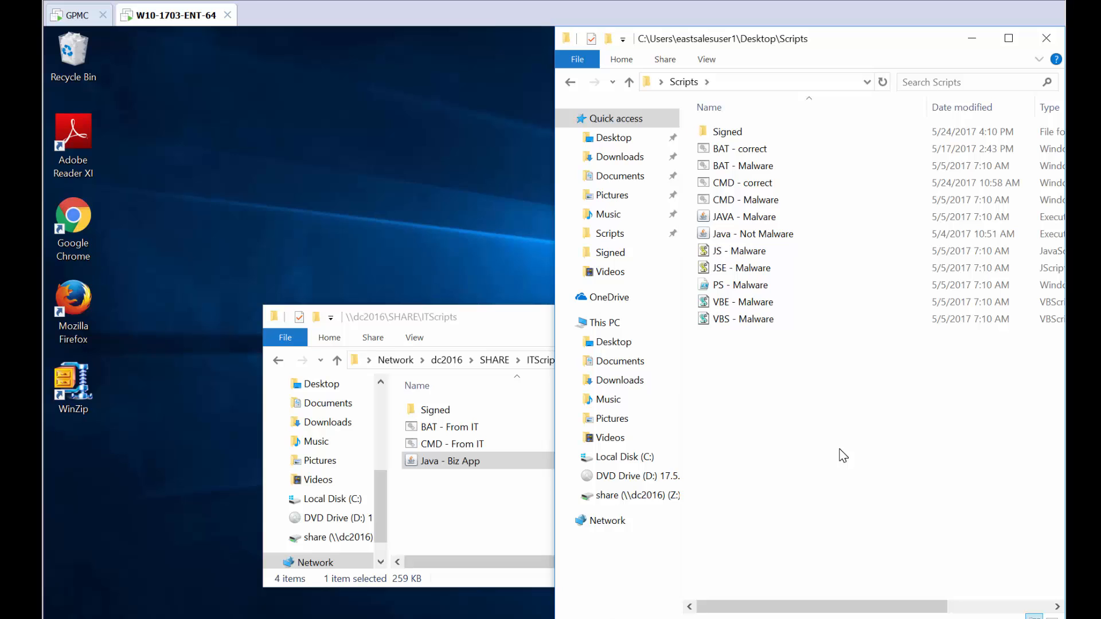
Try to run JAVA - Malware and Java - Not Malware, closing each blocked-app alert, then reopen the Signed folder.
{"action": "double_click", "coordinate": [740, 223]}
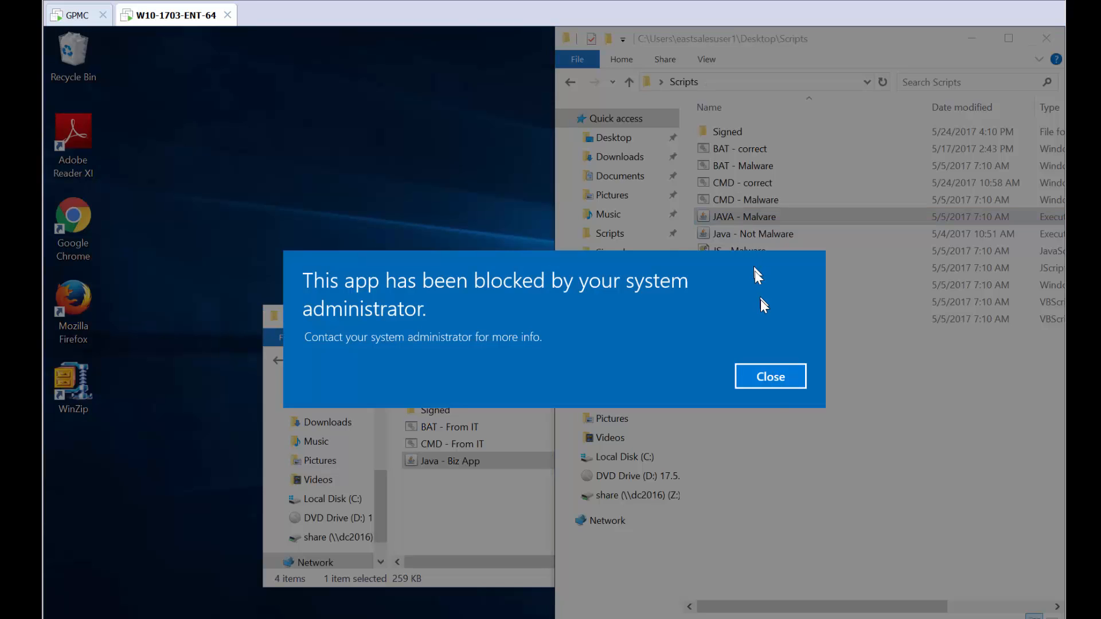
{"action": "left_click", "coordinate": [769, 376]}
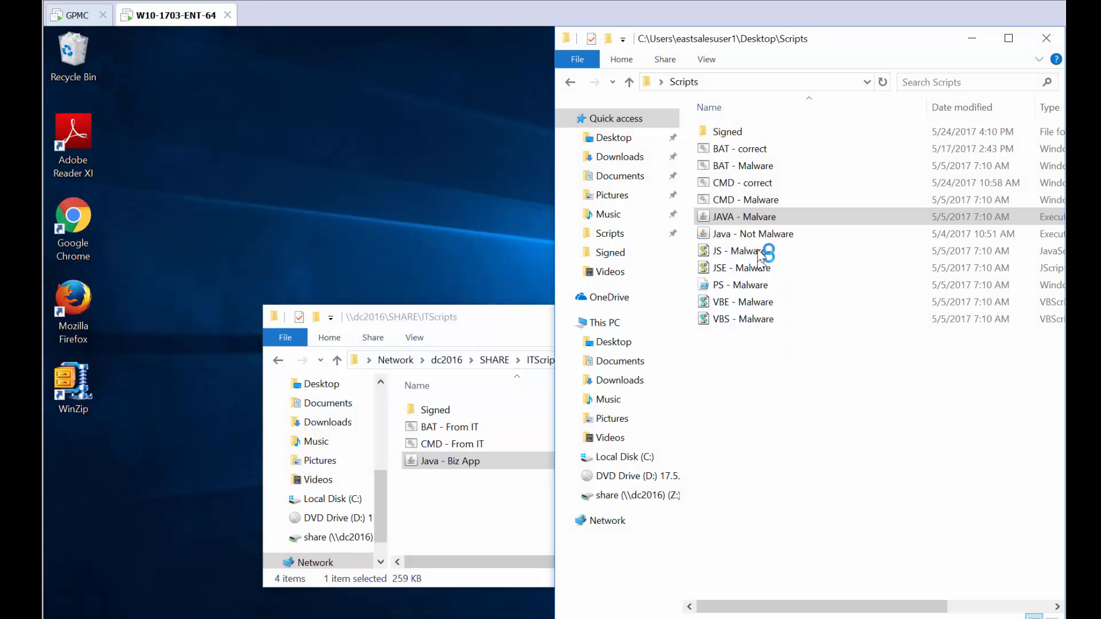
{"action": "left_click", "coordinate": [759, 240]}
{"action": "double_click", "coordinate": [761, 245]}
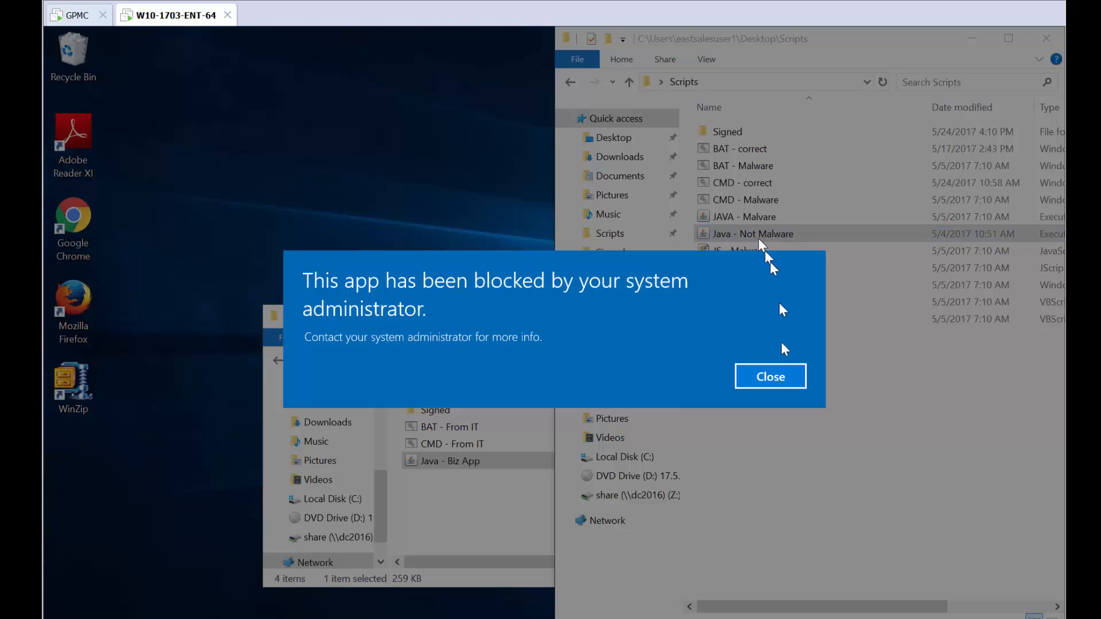
{"action": "left_click", "coordinate": [771, 379]}
{"action": "double_click", "coordinate": [726, 133]}
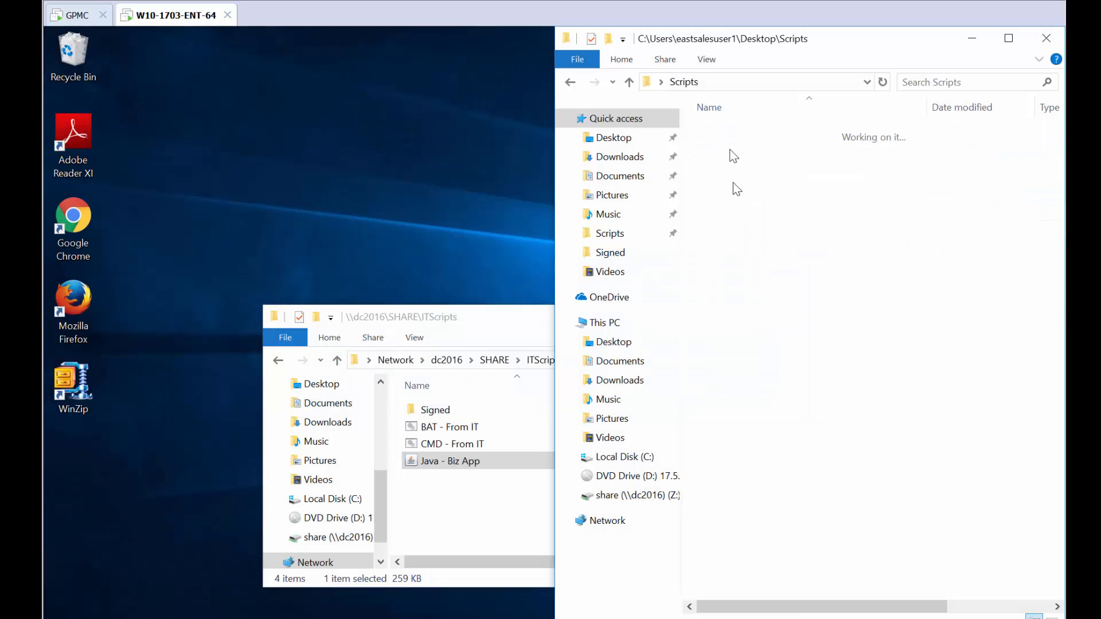
Try to run JAVA- Clean-signed from the Signed folder and close the blocked-app alert.
{"action": "double_click", "coordinate": [745, 133]}
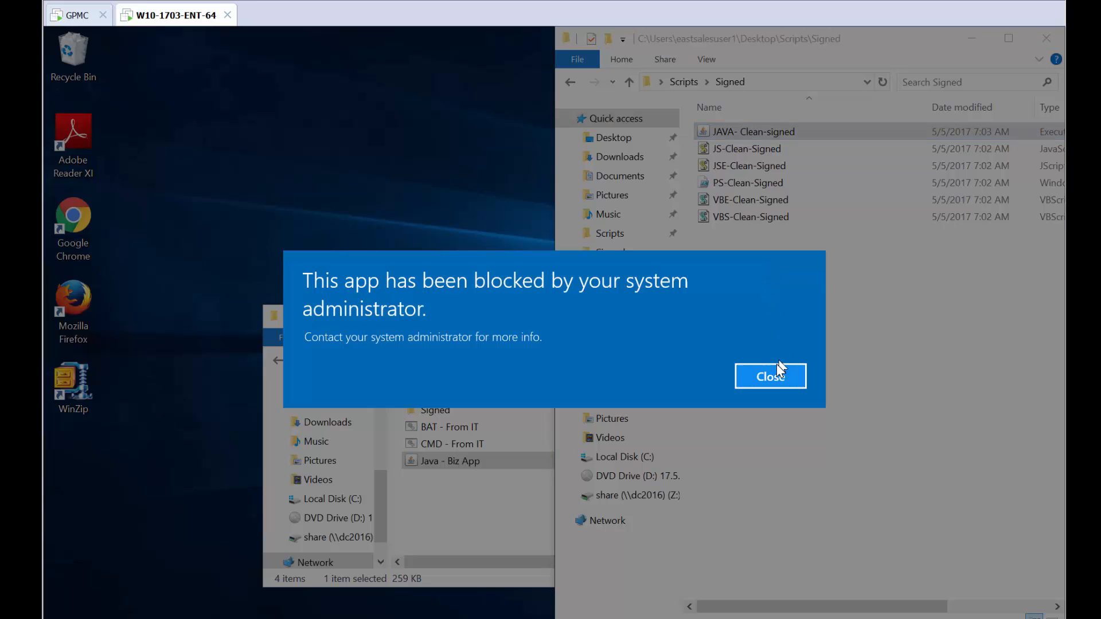
{"action": "left_click", "coordinate": [770, 379]}
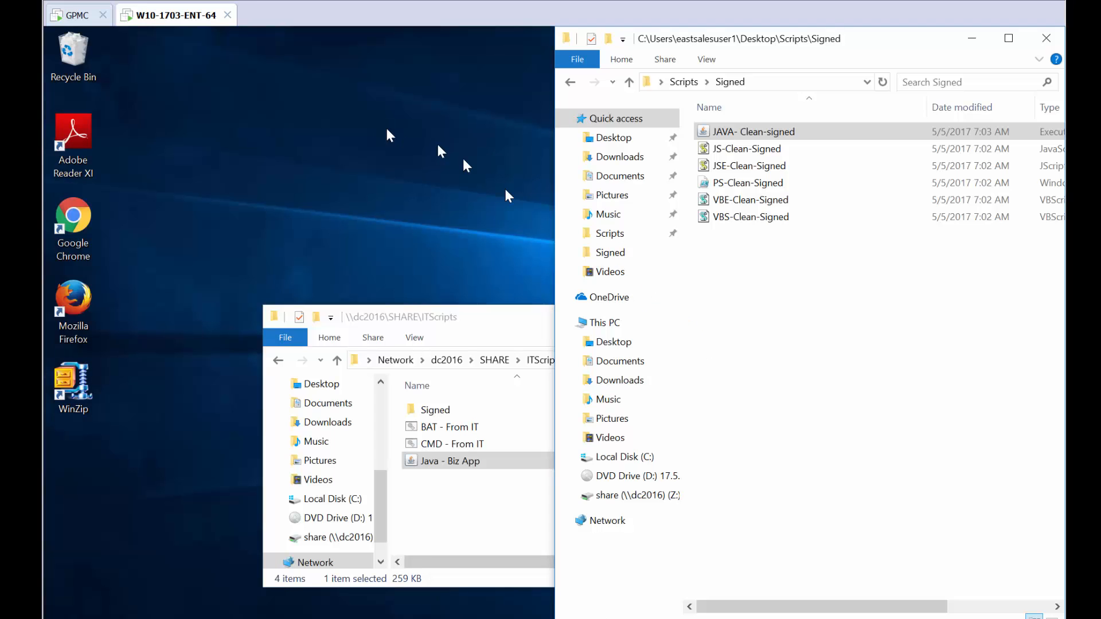
In the policy editor, add a new Java (JAR) policy with a Signature condition taken from a JAR file in the Signed share folder.
{"action": "left_click", "coordinate": [80, 22]}
{"action": "right_click", "coordinate": [618, 280]}
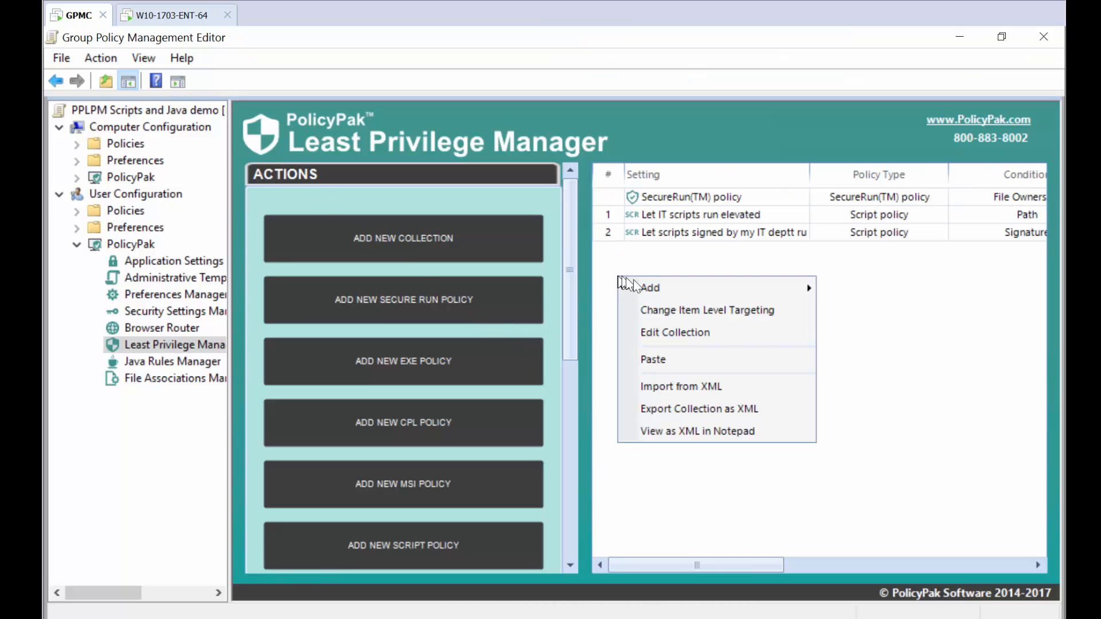
{"action": "mouse_move", "coordinate": [651, 294]}
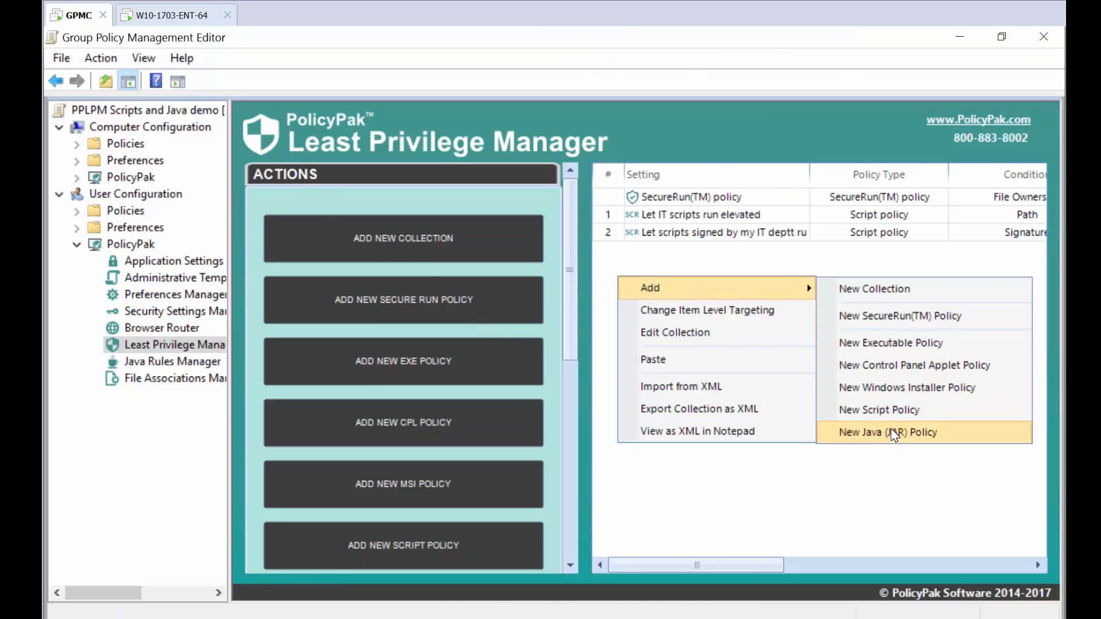
{"action": "left_click", "coordinate": [892, 434]}
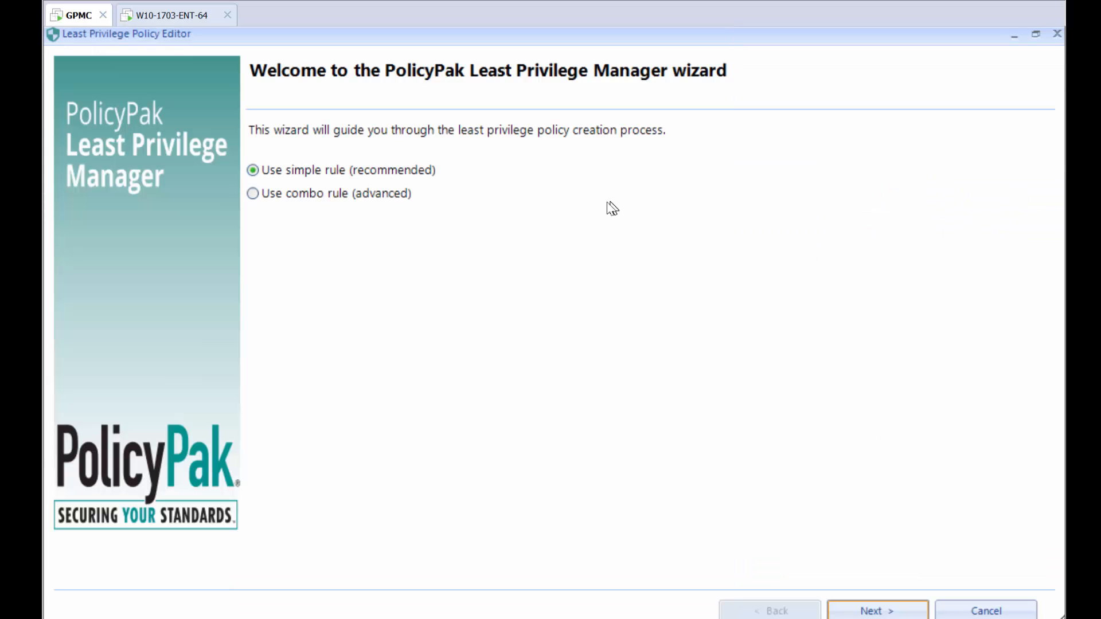
{"action": "key", "text": "Return"}
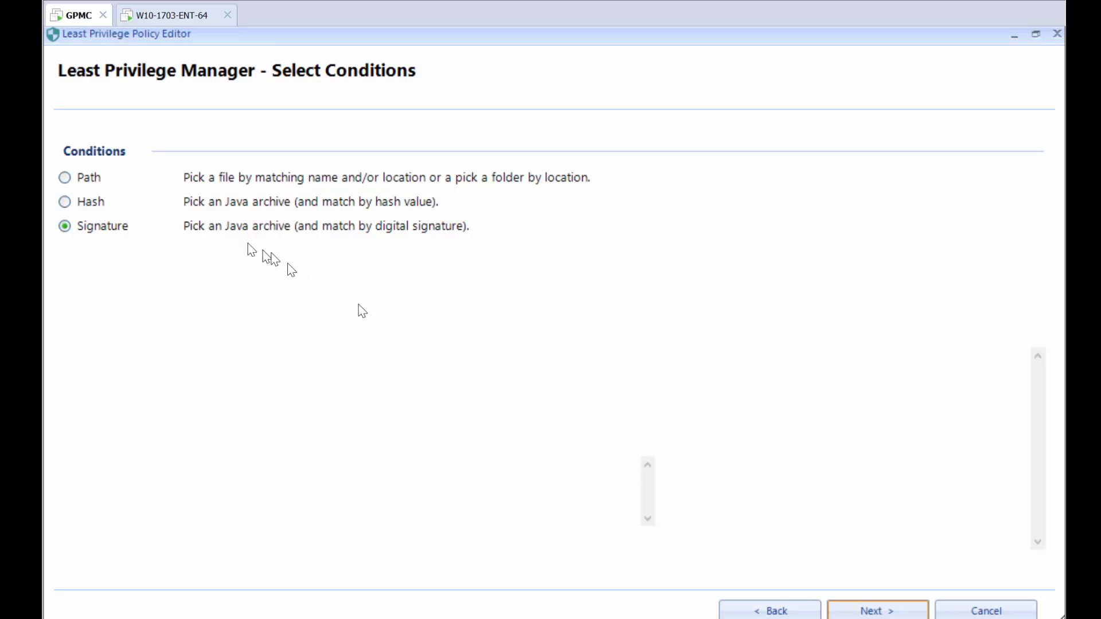
{"action": "key", "text": "Return"}
{"action": "left_click", "coordinate": [275, 182]}
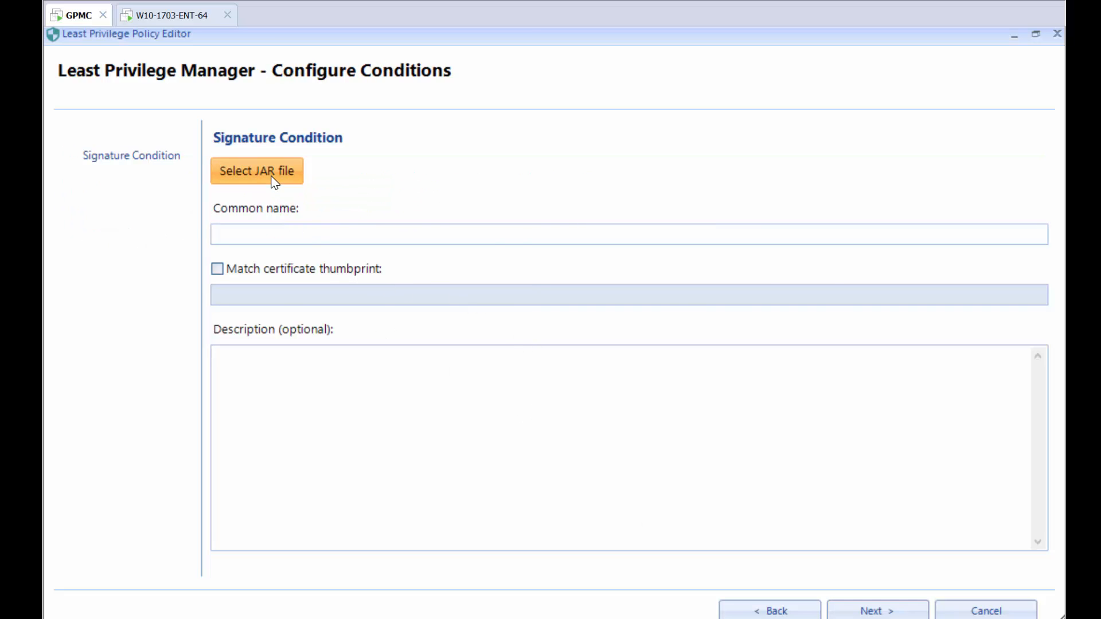
{"action": "double_click", "coordinate": [475, 257]}
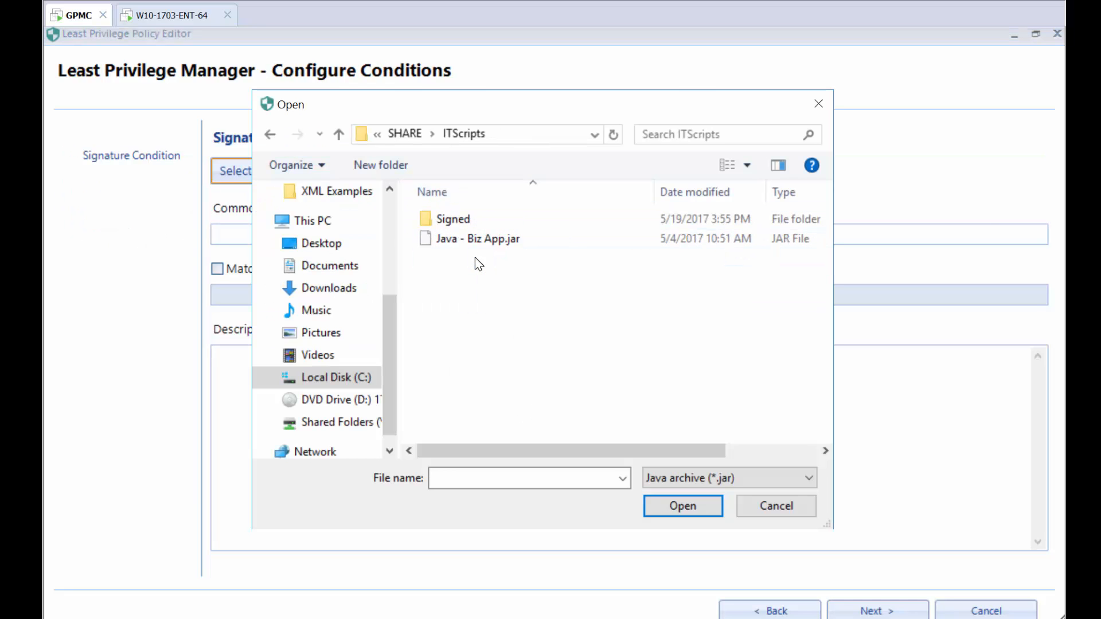
{"action": "double_click", "coordinate": [465, 223]}
{"action": "left_click", "coordinate": [472, 223]}
{"action": "double_click", "coordinate": [472, 222]}
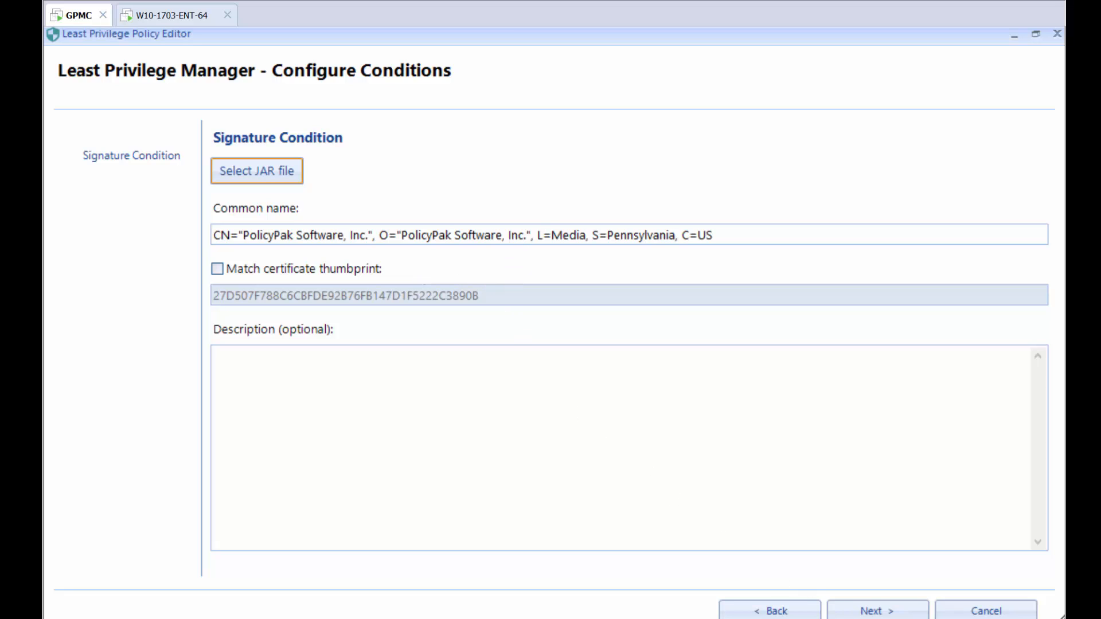
{"action": "left_click", "coordinate": [878, 610]}
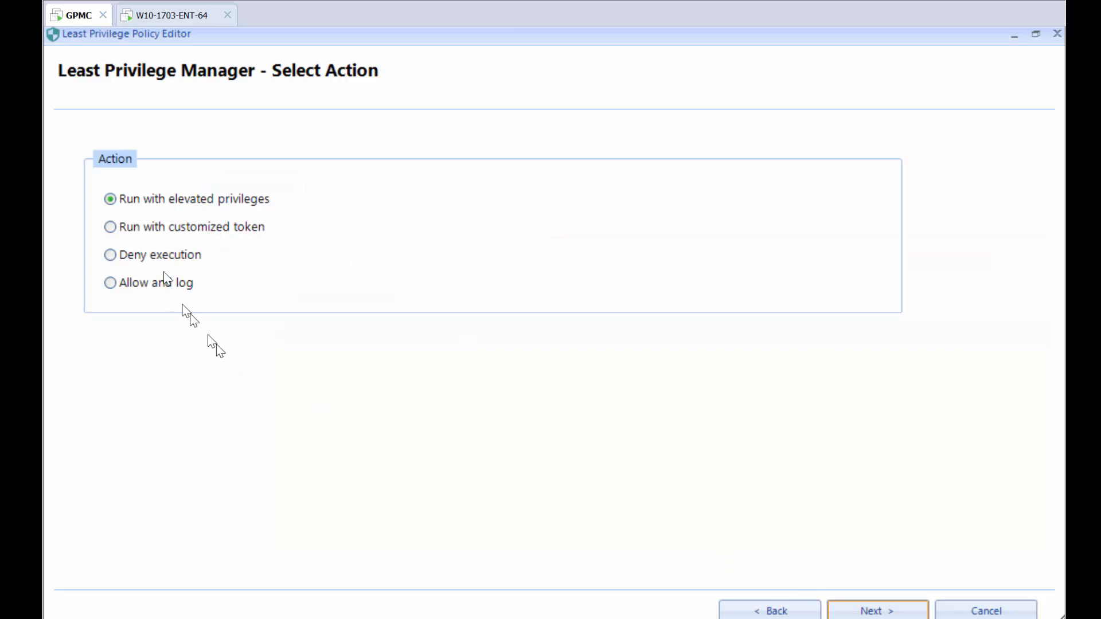
Set the action to Allow and log, name the policy "Let Signed JAVA run from my IT dept", and finish.
{"action": "left_click", "coordinate": [141, 285]}
{"action": "left_click", "coordinate": [878, 610]}
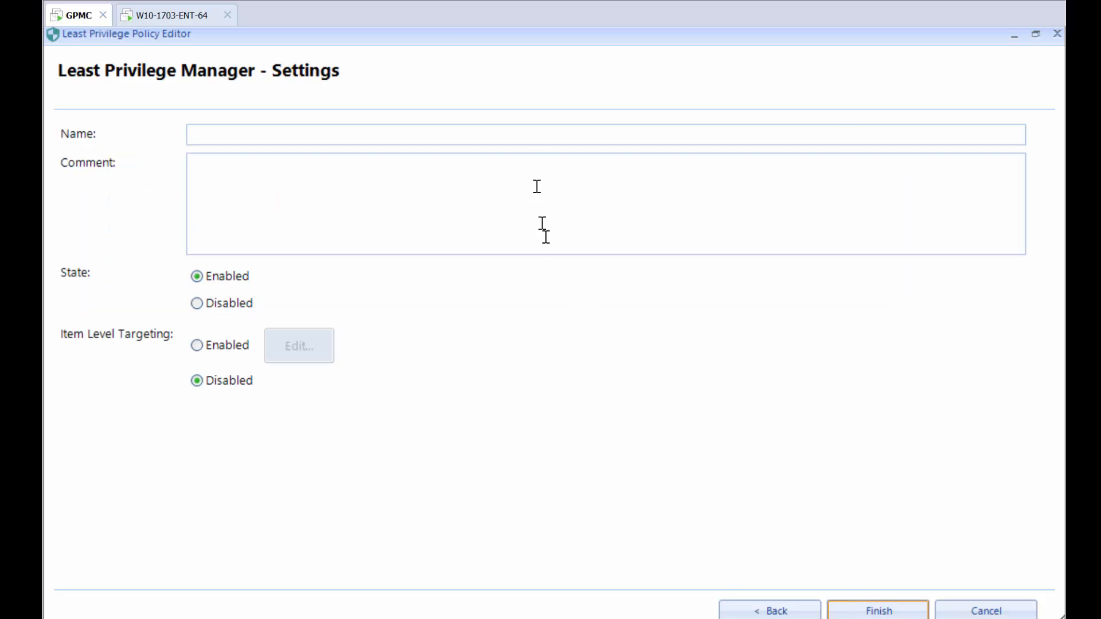
{"action": "left_click", "coordinate": [532, 136]}
{"action": "type", "text": "Let Signed JAVA run"}
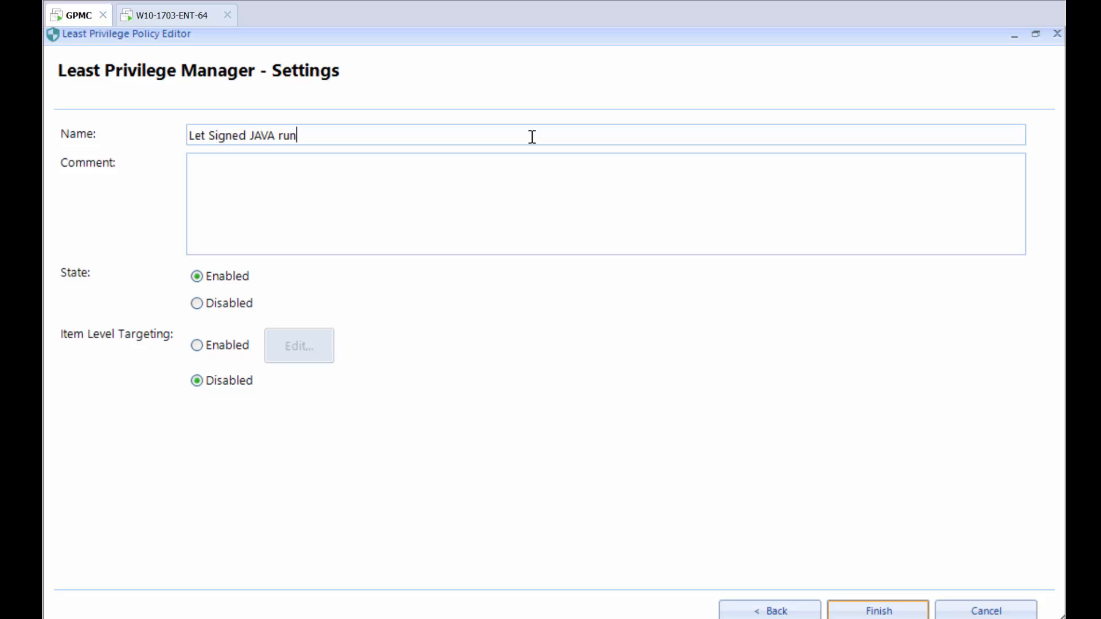
{"action": "type", "text": " fropm,"}
{"action": "left_click", "coordinate": [869, 608]}
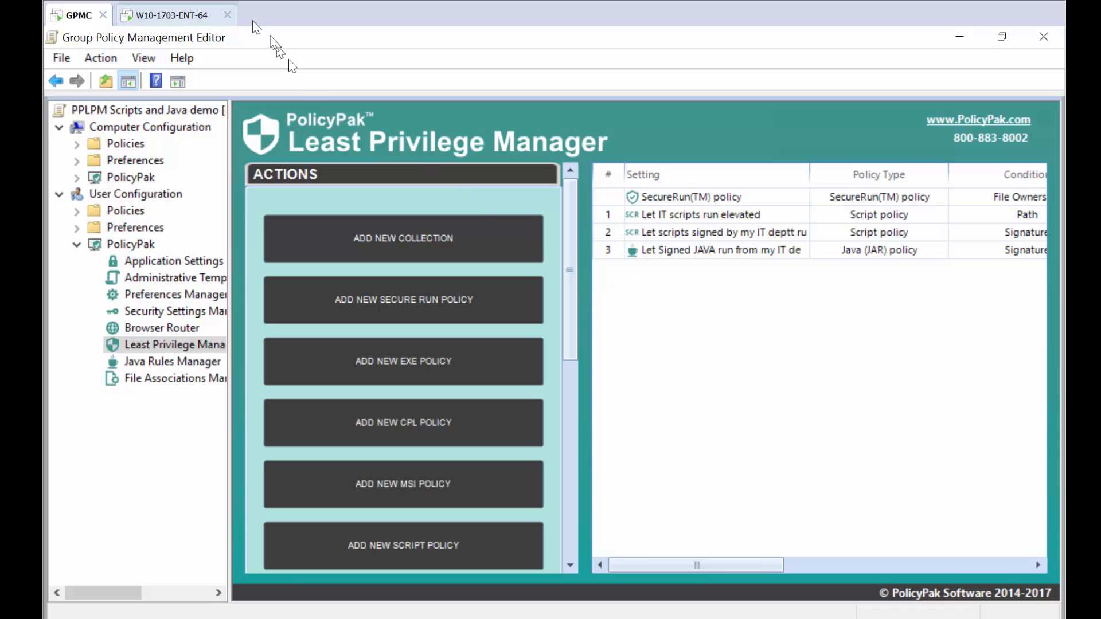
On the client machine, open Command Prompt, run gpupdate, and close the window.
{"action": "left_click", "coordinate": [194, 19]}
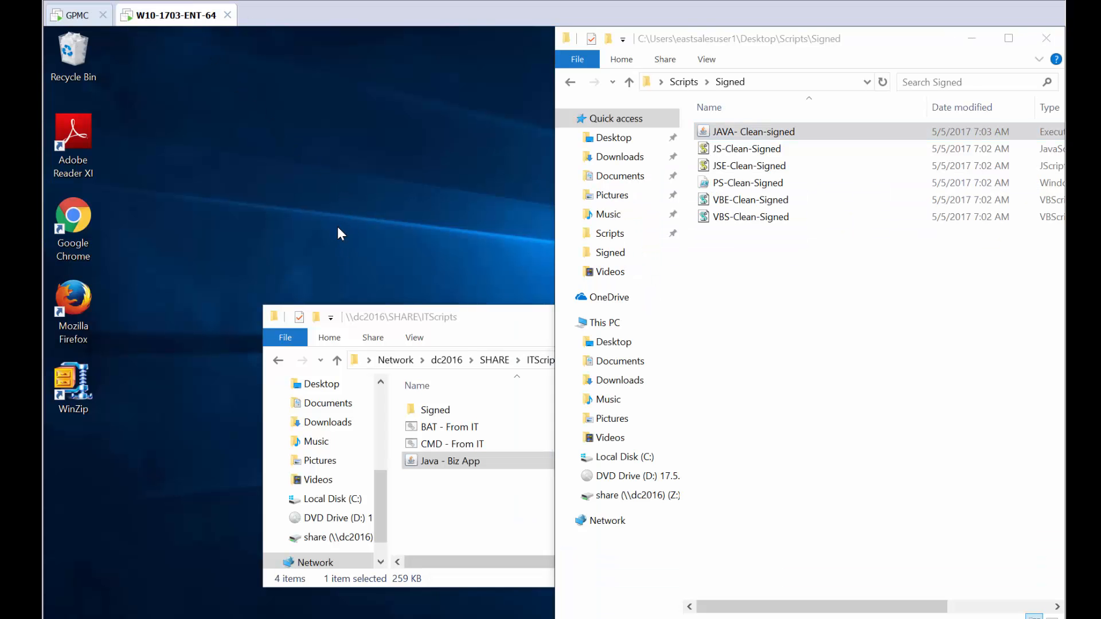
{"action": "key", "text": "super"}
{"action": "type", "text": "c"}
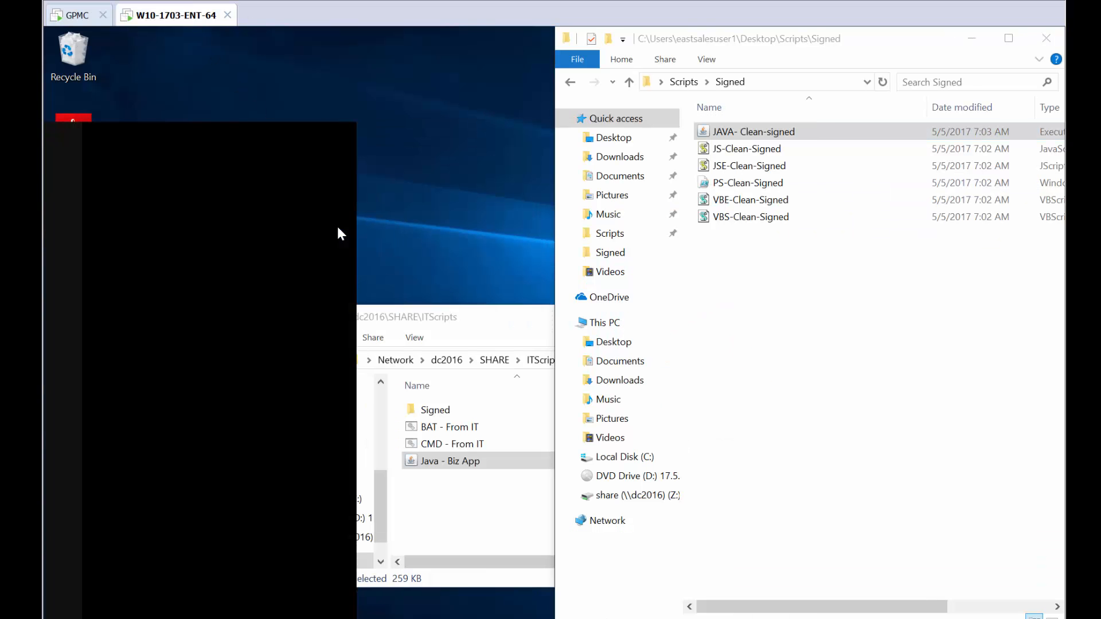
{"action": "key", "text": "Return"}
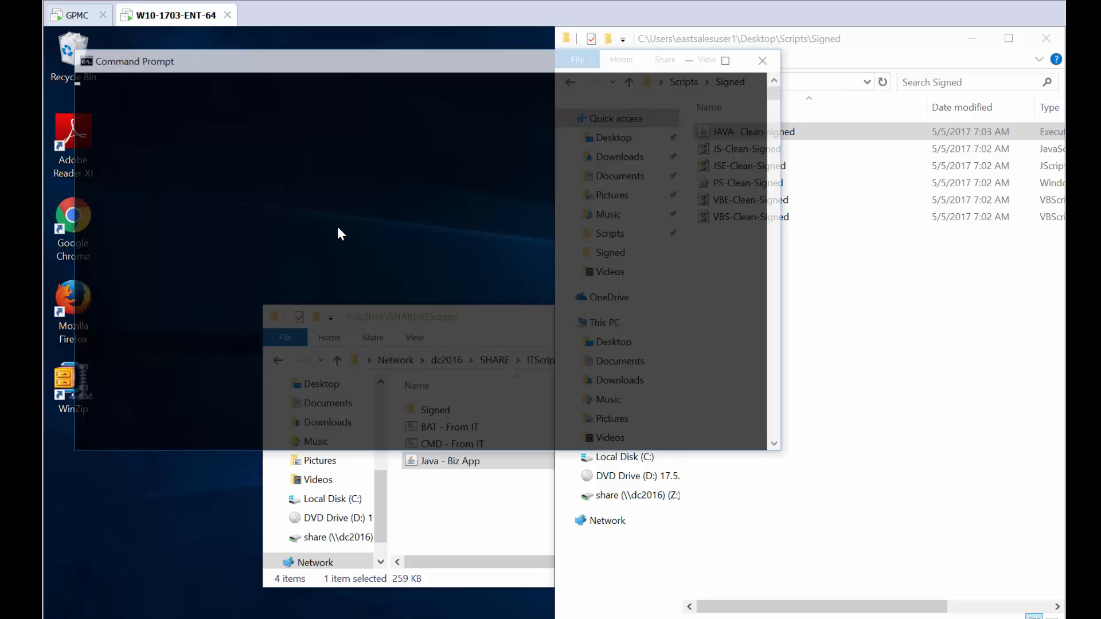
{"action": "type", "text": "gpupdate"}
{"action": "key", "text": "Return"}
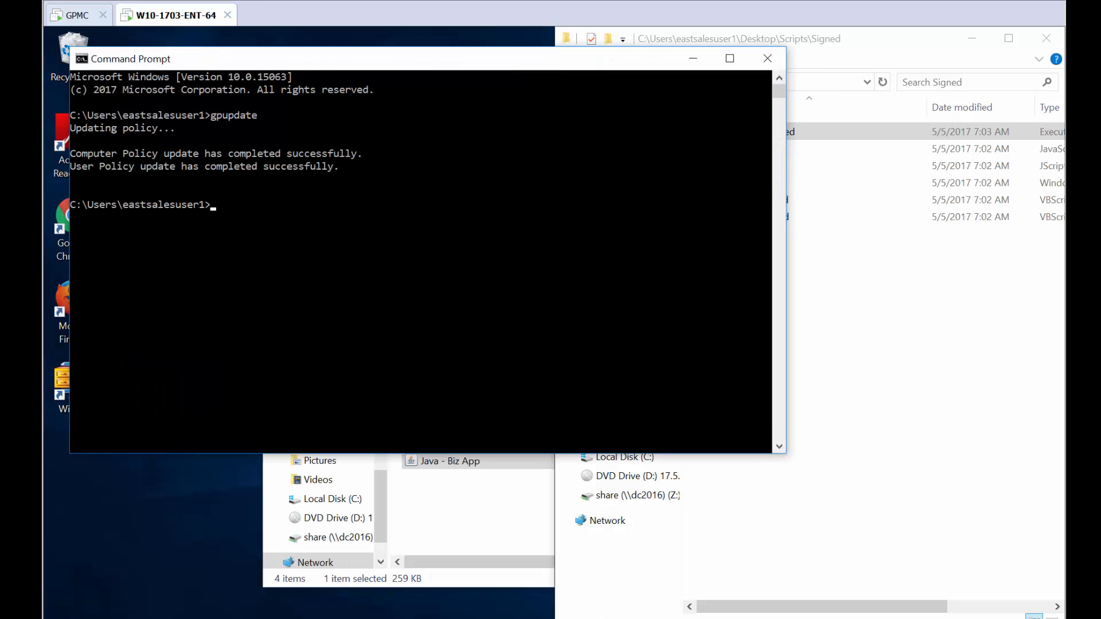
{"action": "left_click", "coordinate": [767, 58]}
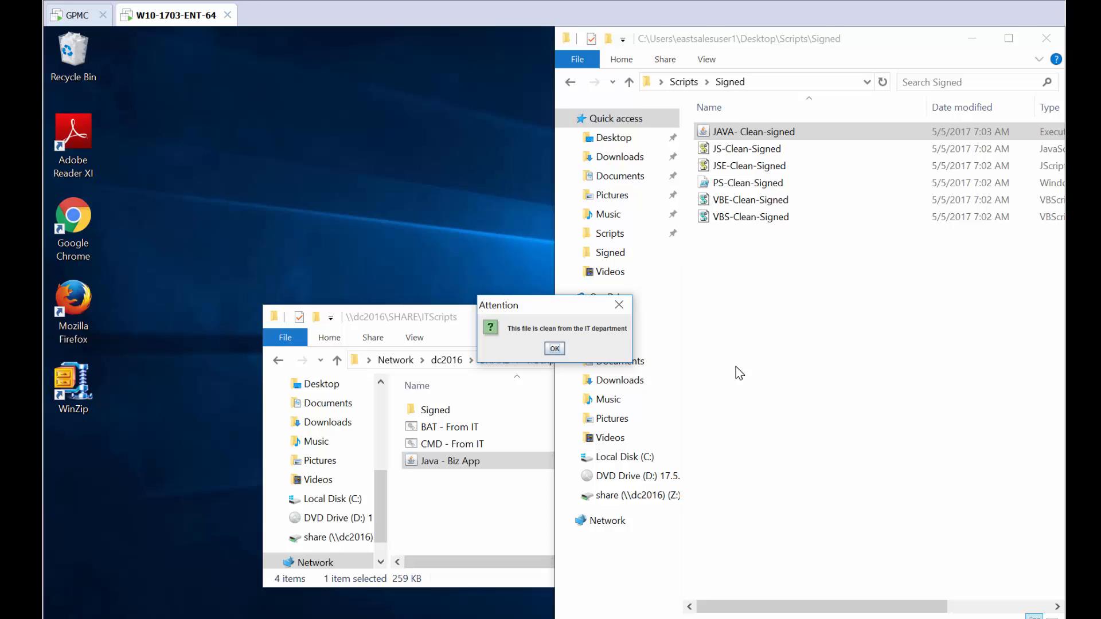
Run JAVA- Clean-signed, go back to the Scripts folder, and confirm the clean-file message.
{"action": "left_click", "coordinate": [684, 82]}
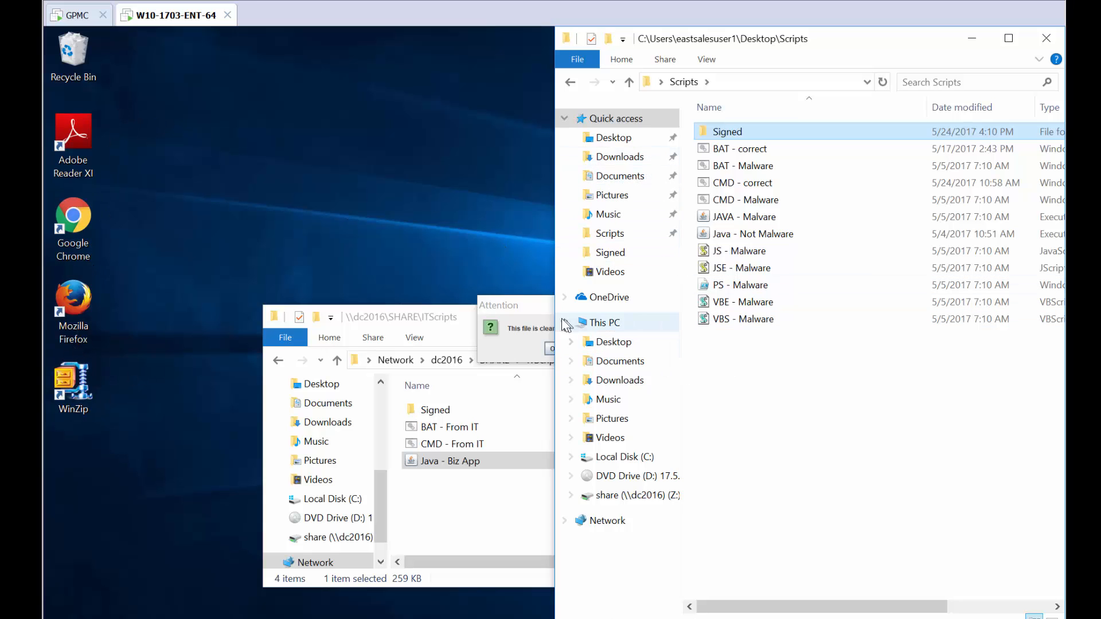
{"action": "left_click", "coordinate": [531, 317]}
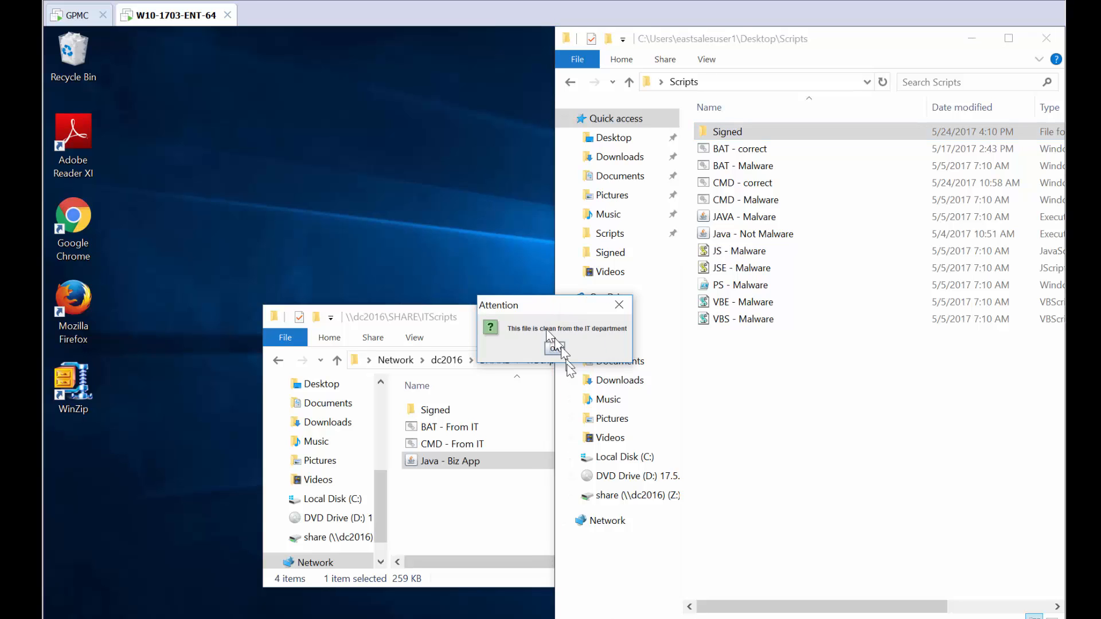
{"action": "left_click", "coordinate": [553, 349]}
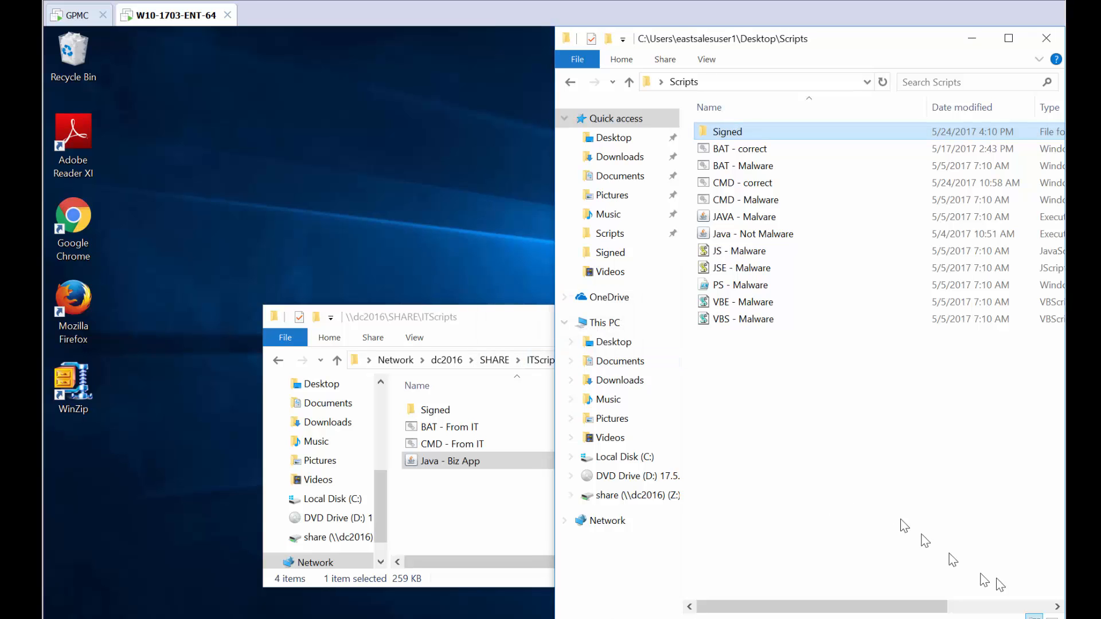